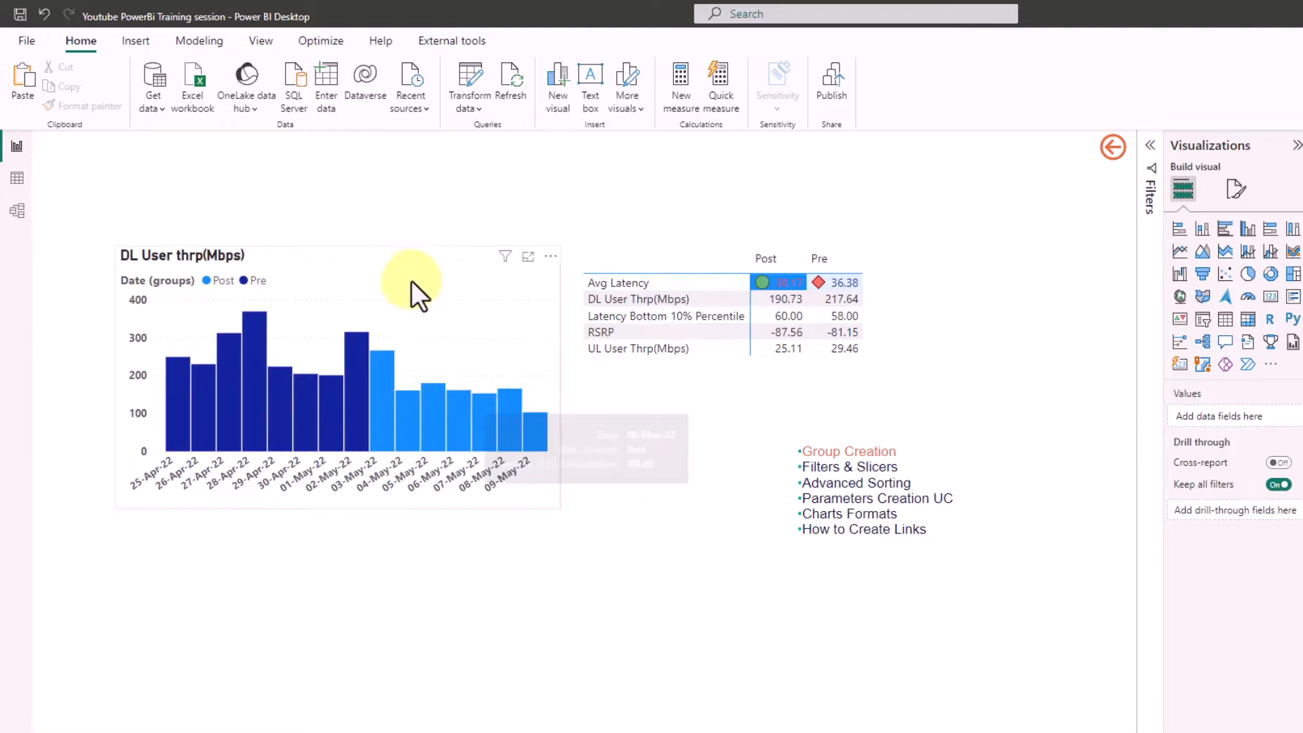
Move the DL User thrp(Mbps) chart up and to the left, and add an empty line and stacked column chart below it.
mouse_move(371, 242)
mouse_down()
mouse_move(338, 237)
mouse_move(364, 234)
mouse_up()
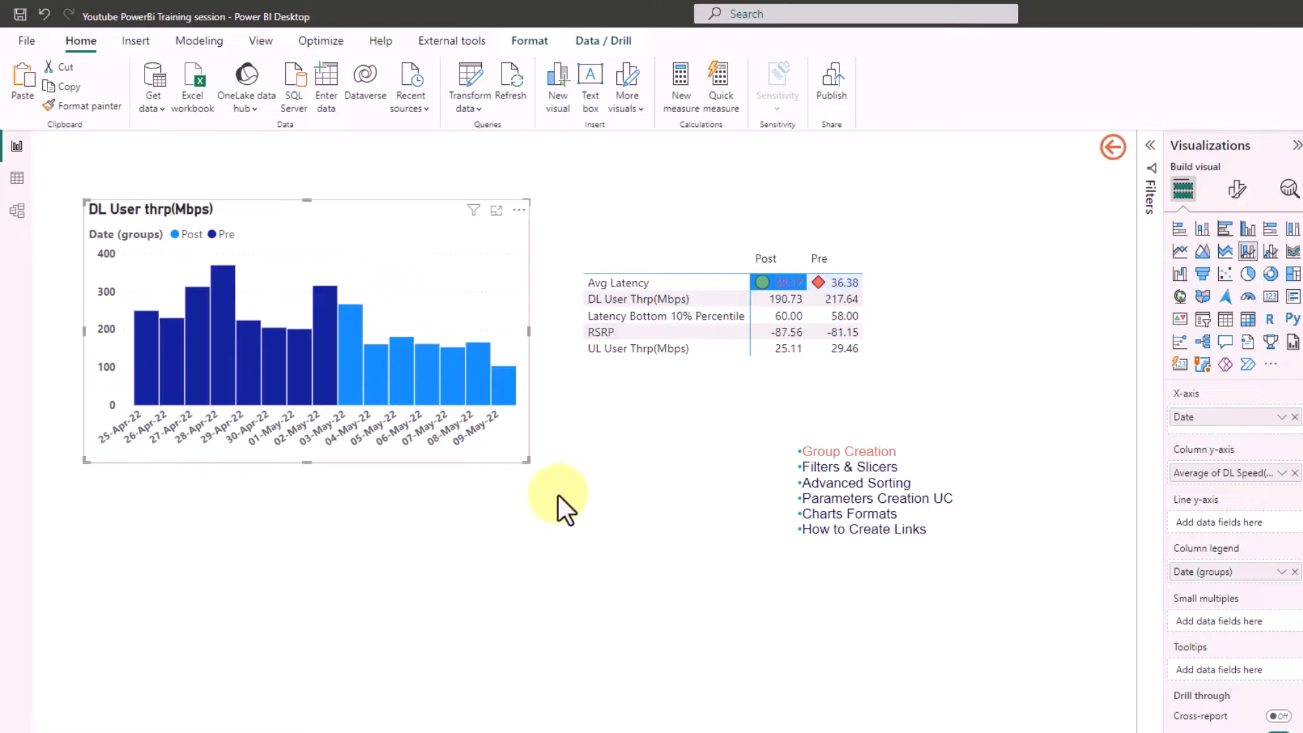
click(624, 531)
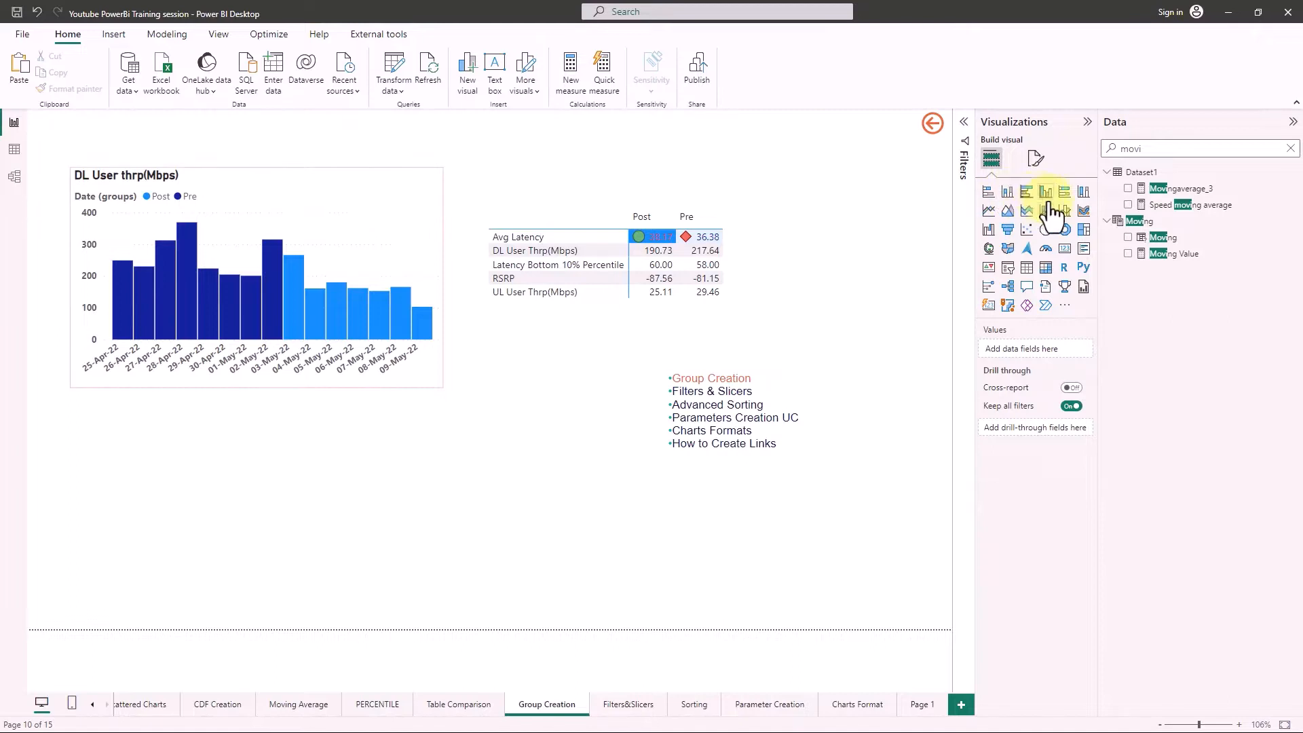
click(1049, 212)
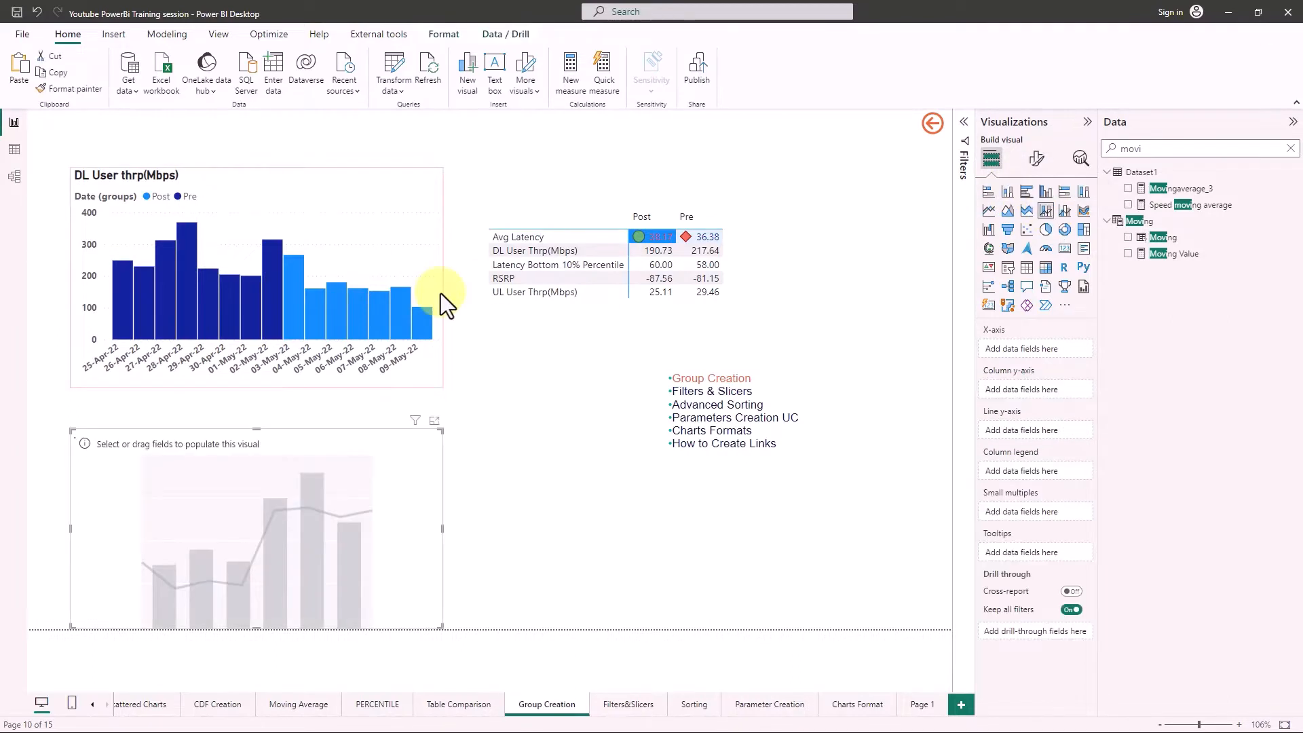
drag(375, 440, 373, 426)
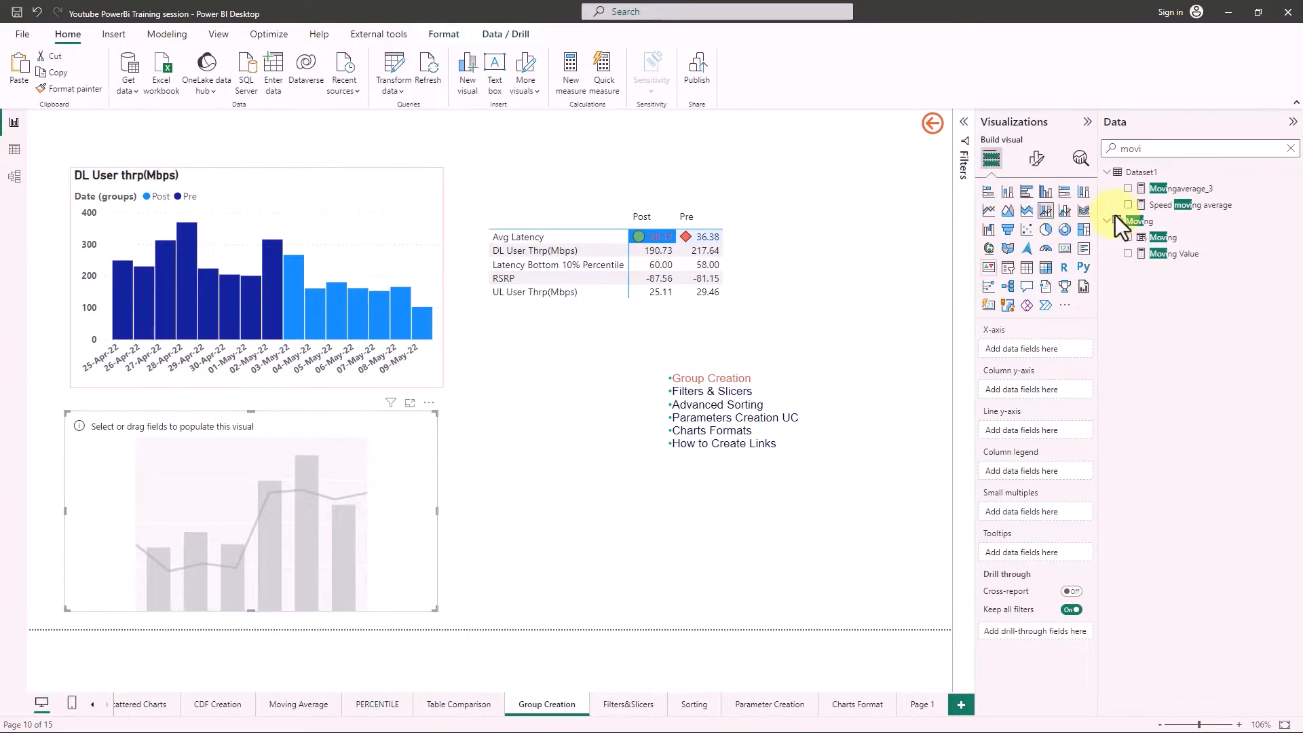
Find the Date field of Dataset1 and assign it to the new chart's X-axis.
double_click(1174, 149)
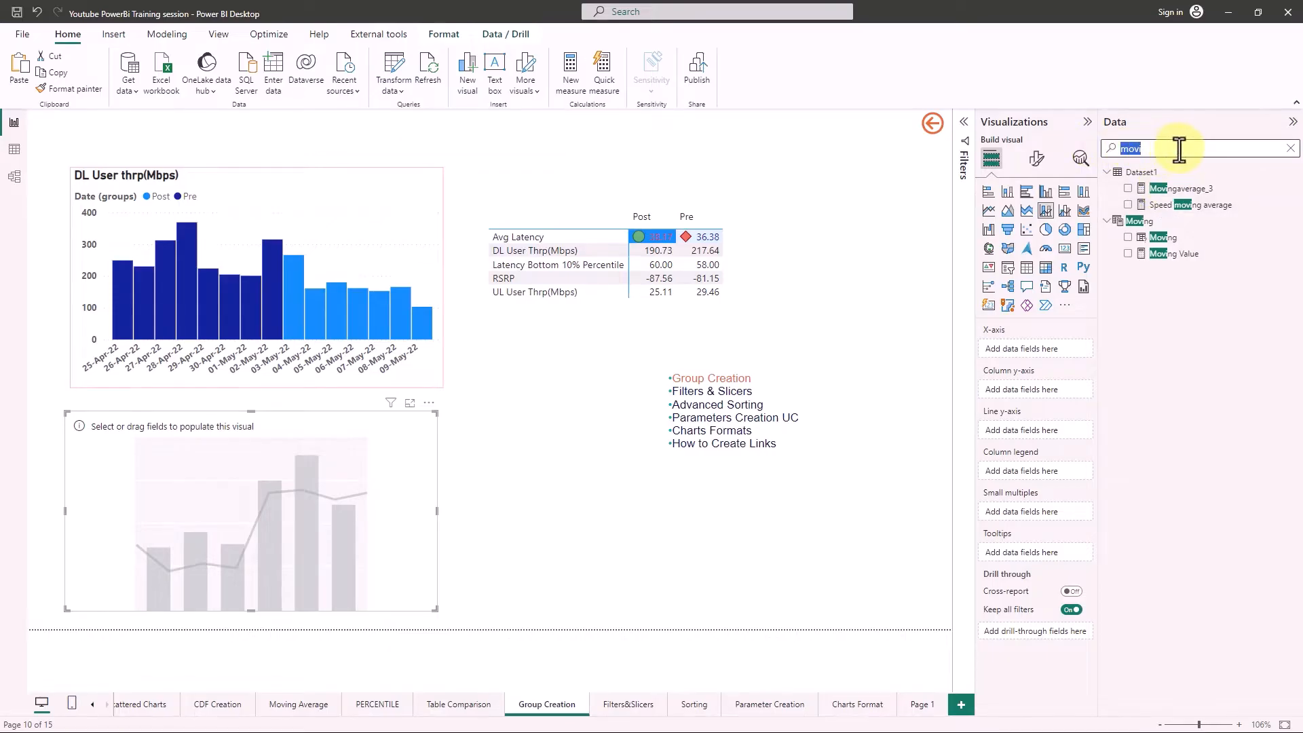
text(date)
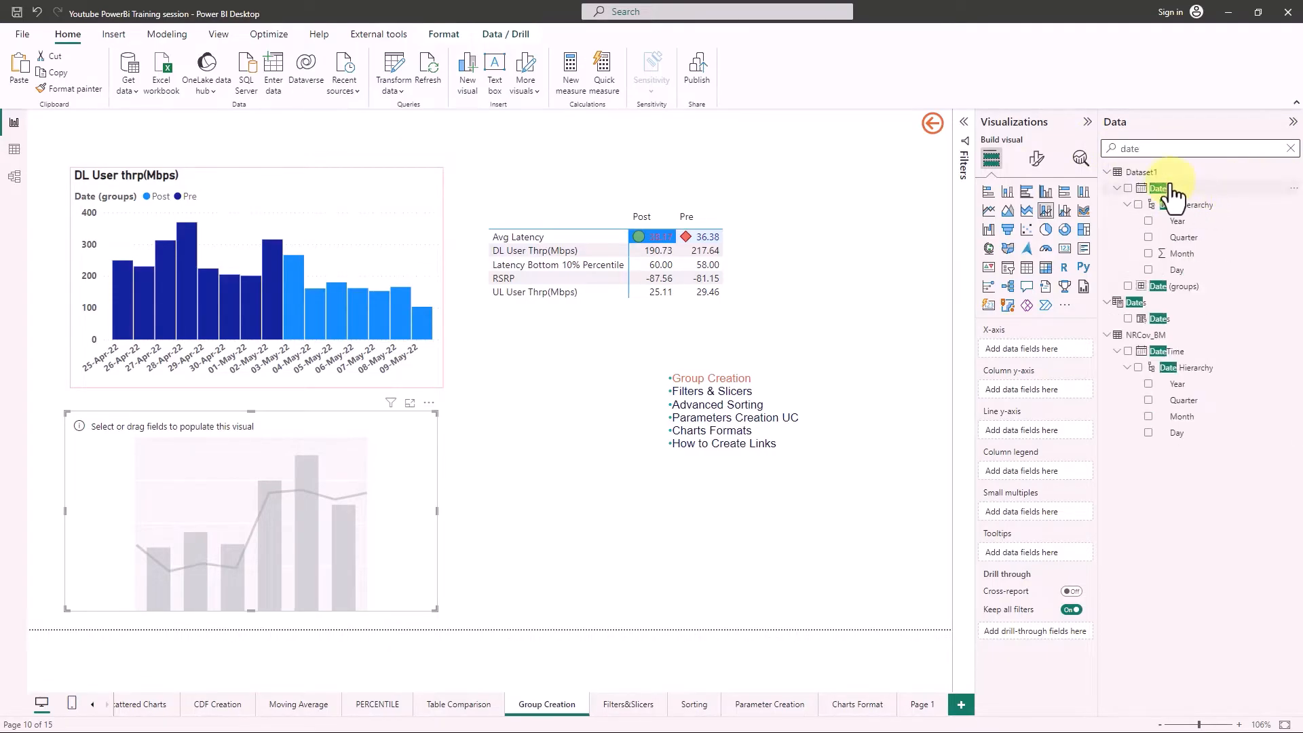
drag(1169, 190, 1059, 349)
Find the DL Speed(Mbps) field and assign it to the new chart's column y-axis.
double_click(1164, 151)
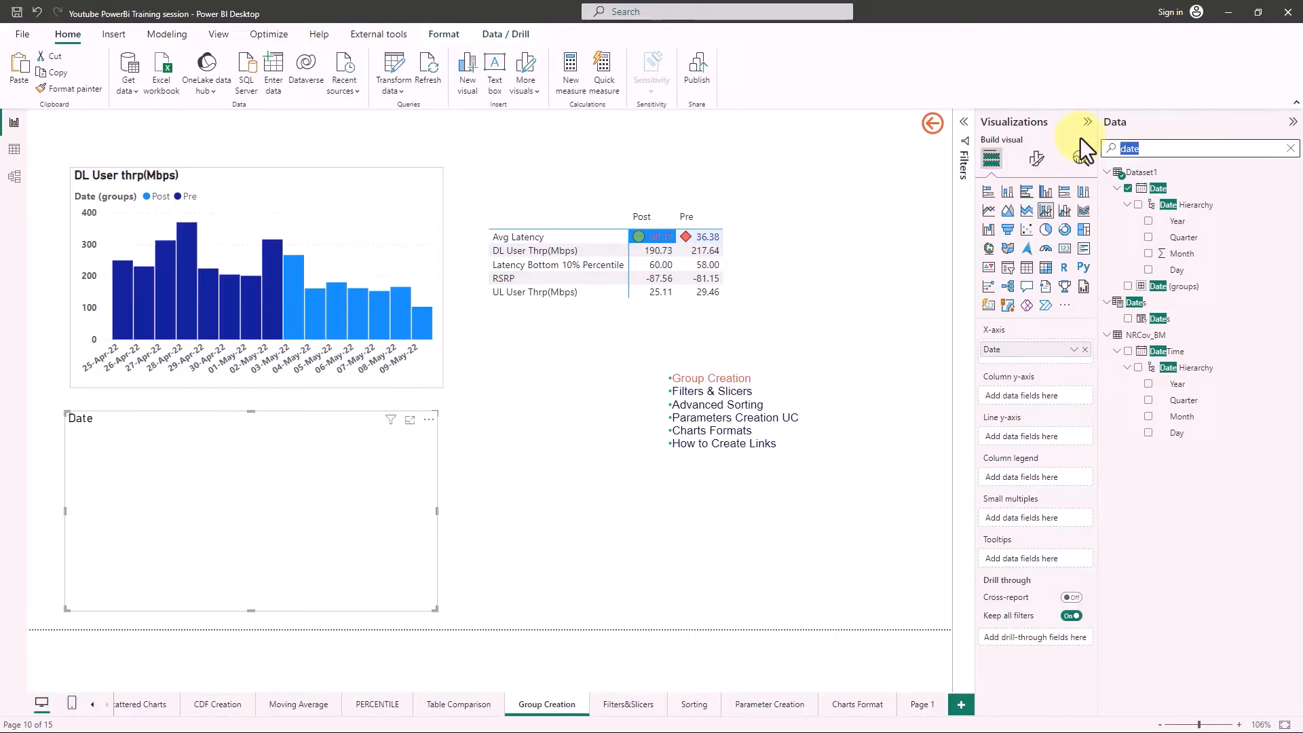
text(speed)
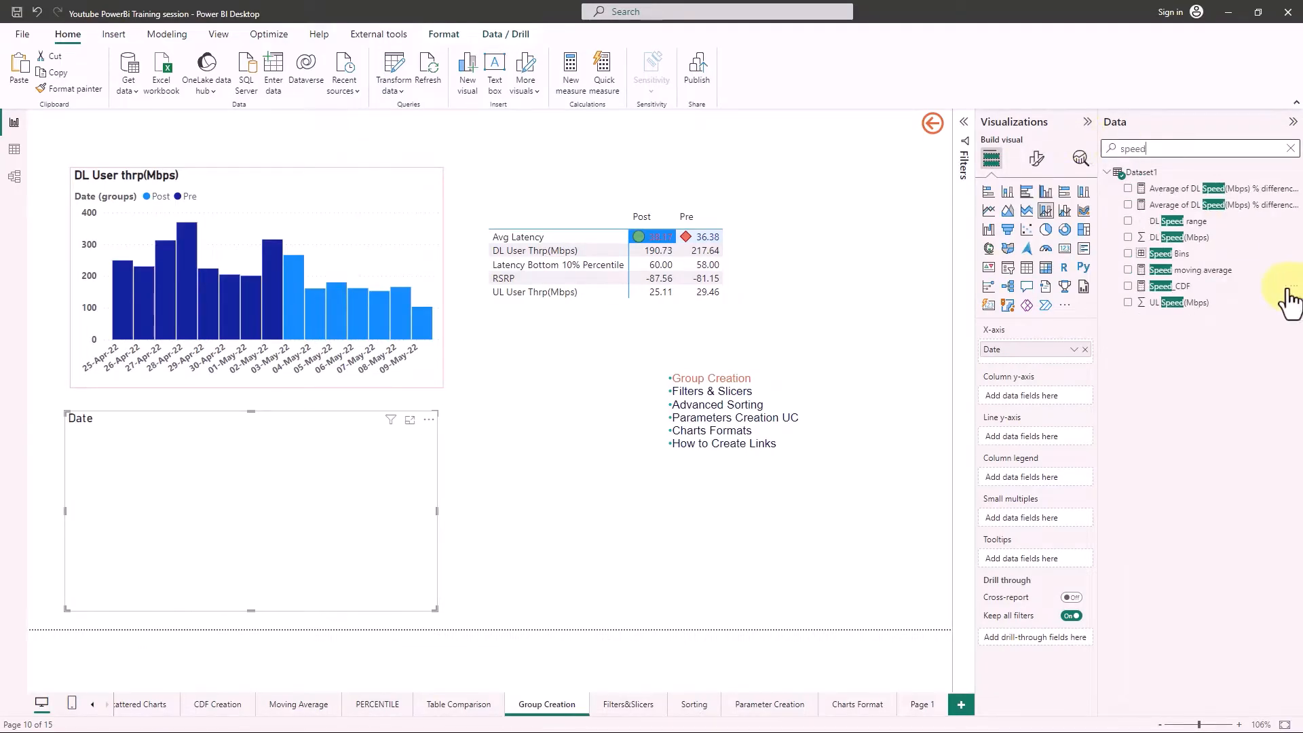
click(1182, 238)
click(1074, 396)
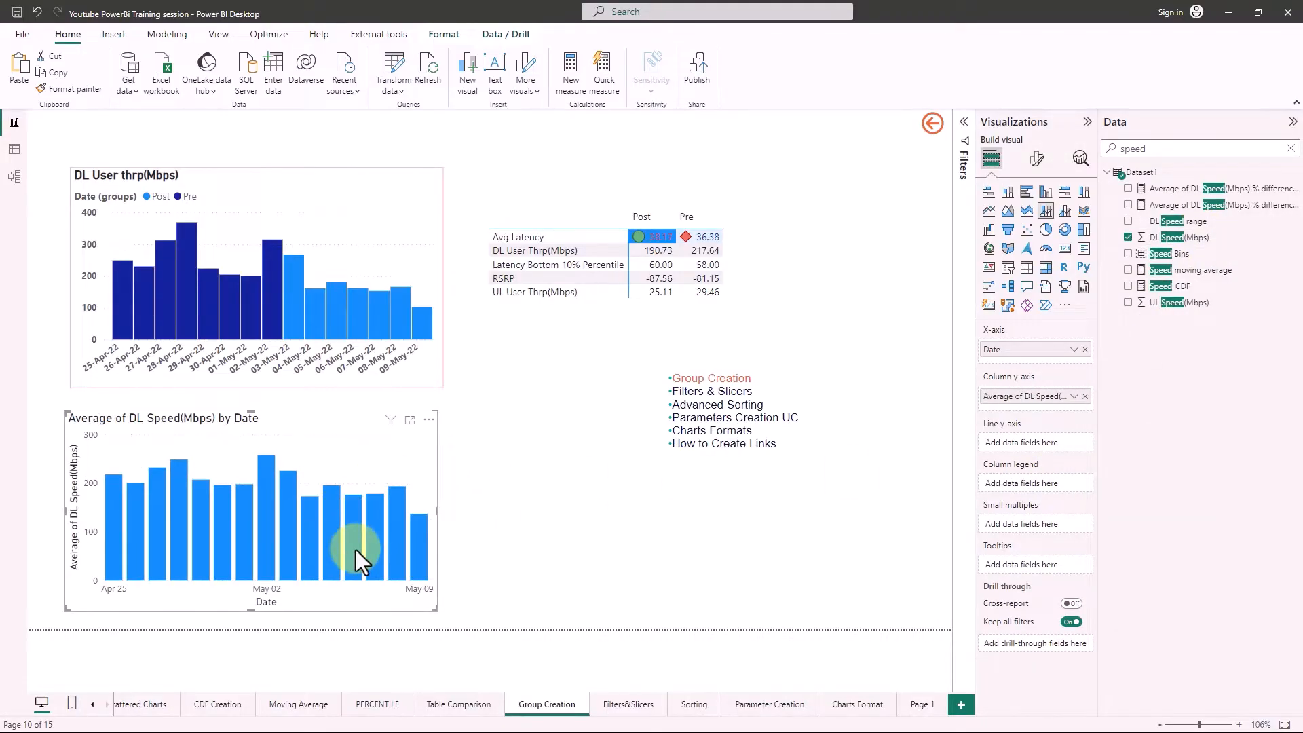
mouse_move(356, 550)
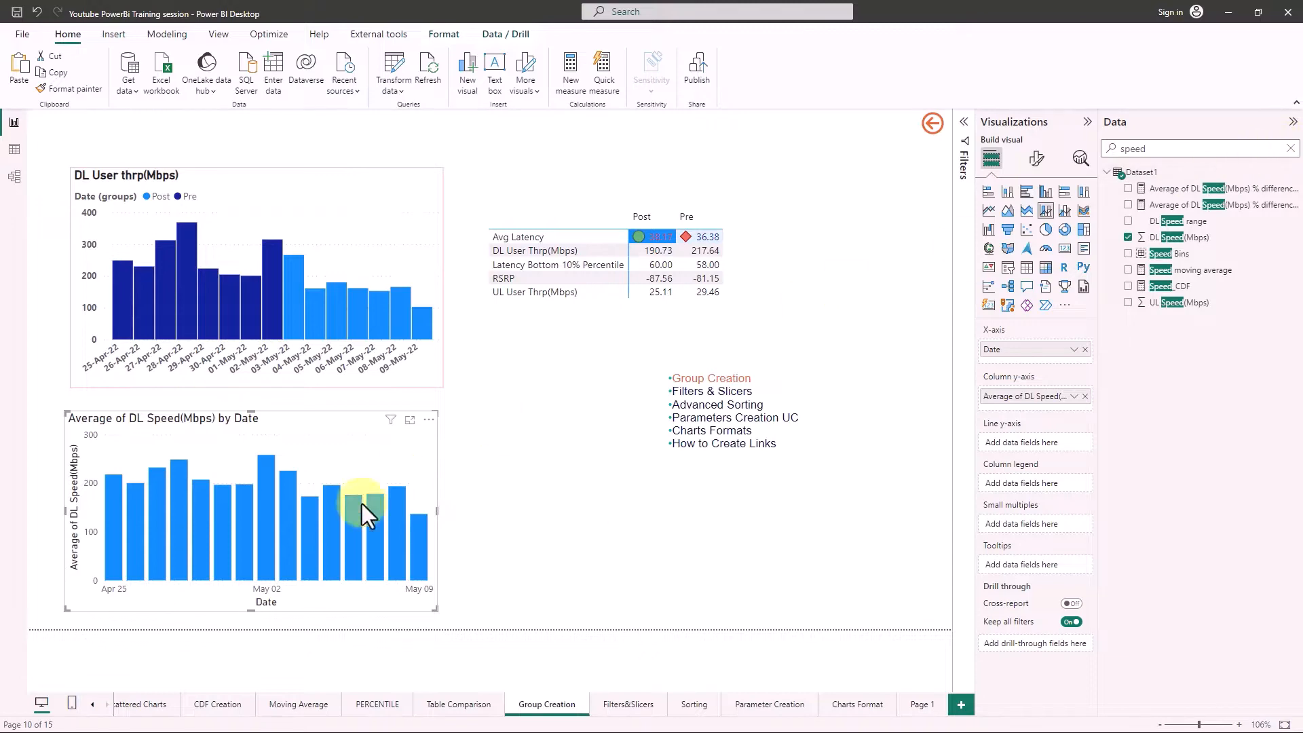
Start a new group on Dataset1's Date field and set the group type to List.
click(1292, 151)
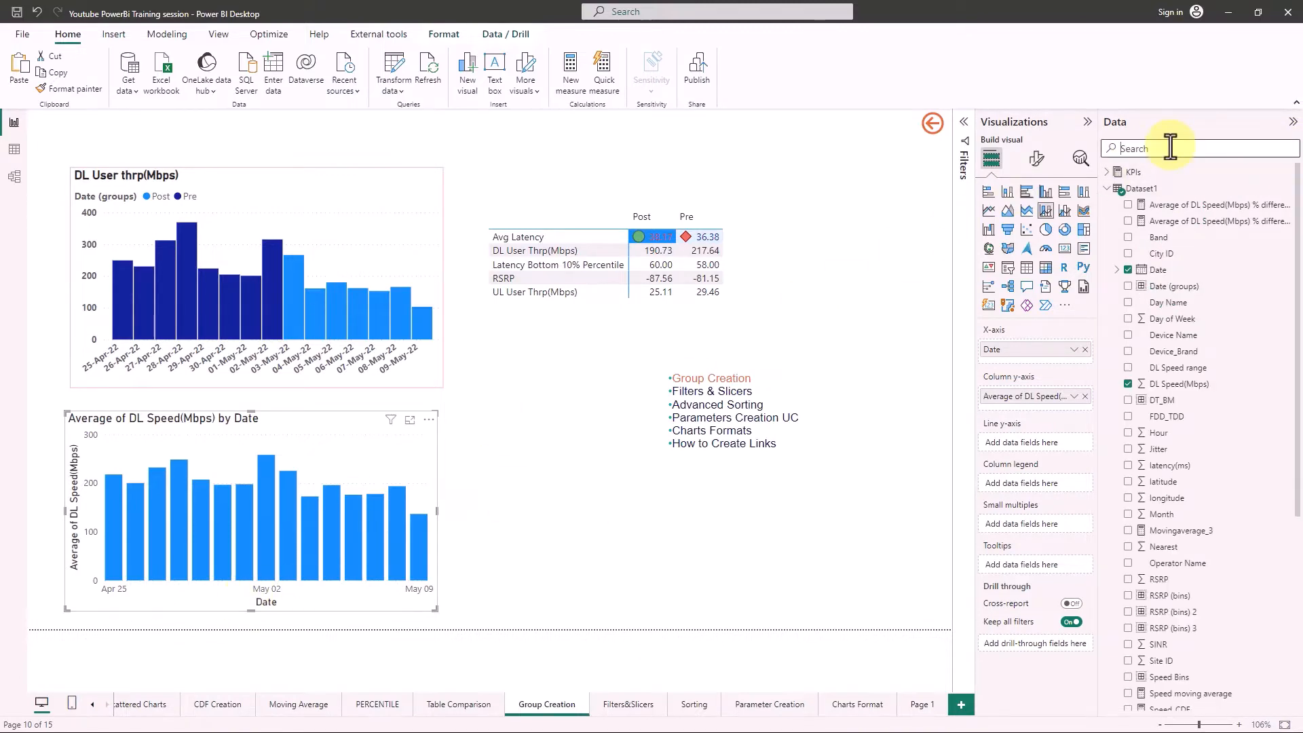
text(date)
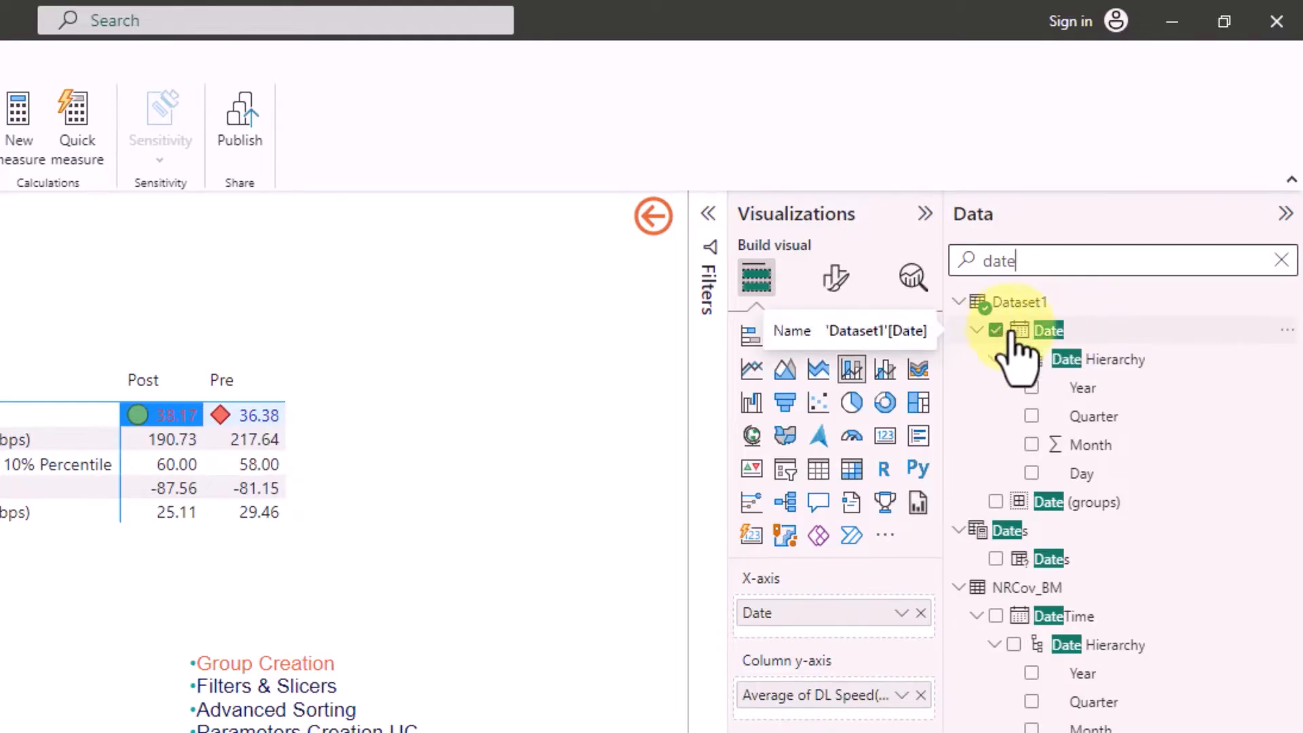
right_click(1048, 328)
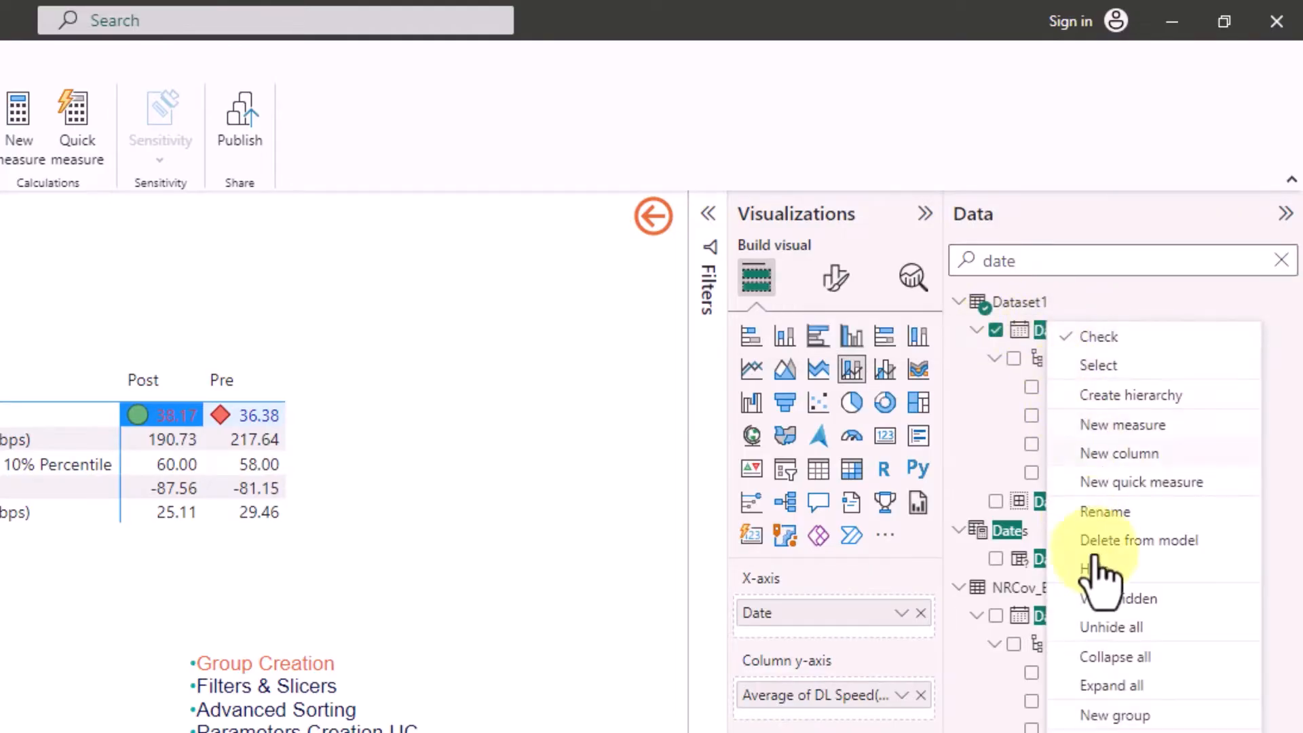
click(1113, 715)
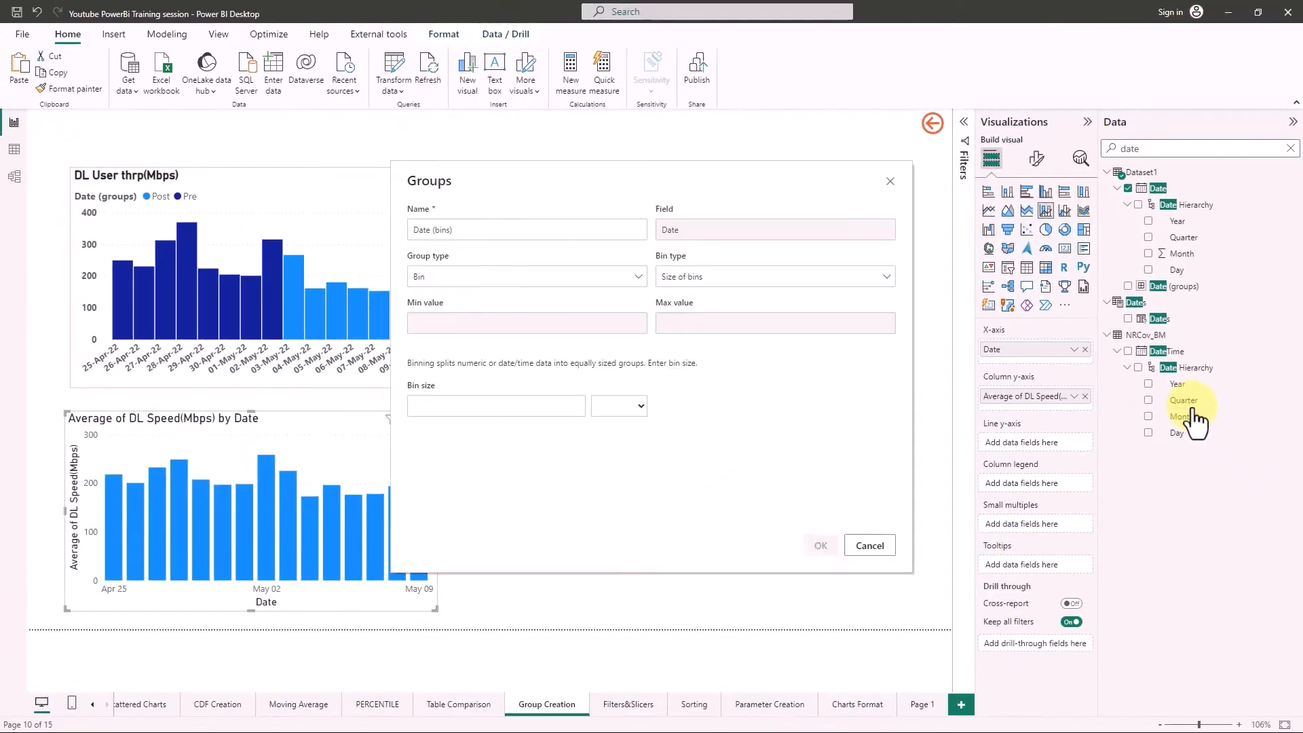
click(487, 277)
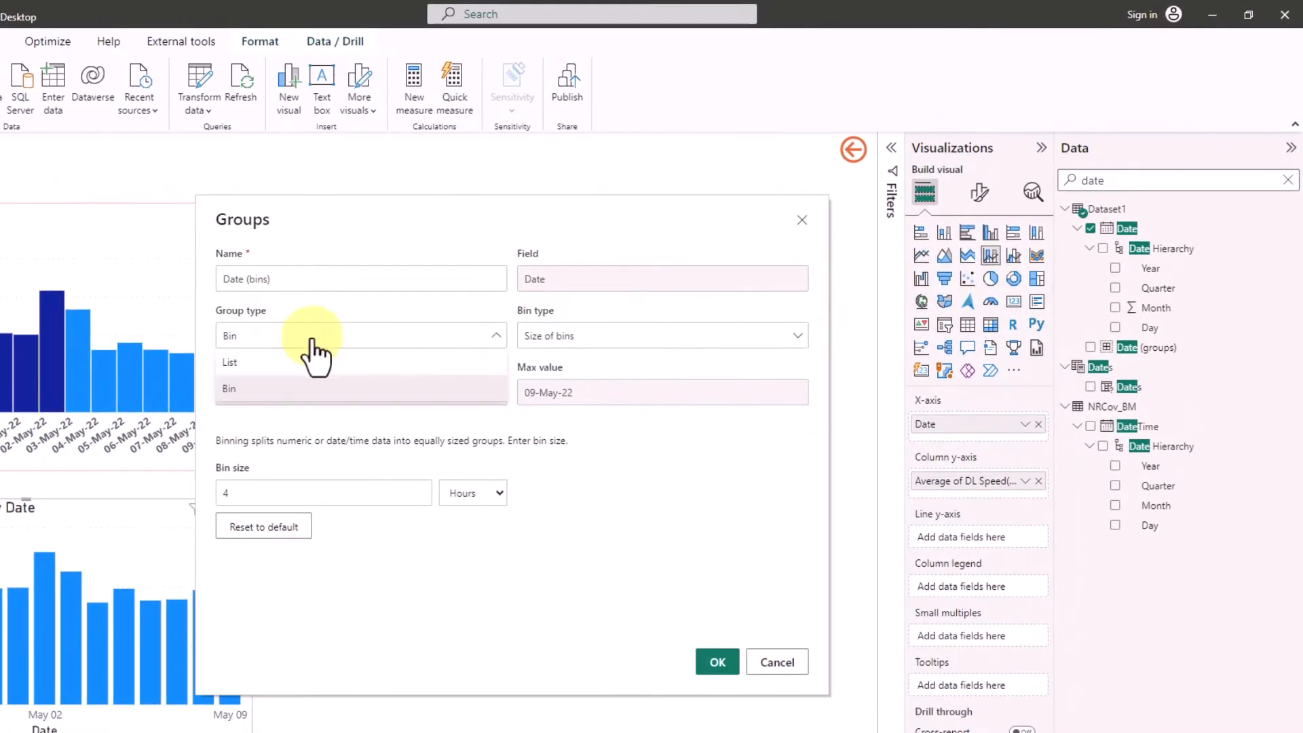
click(263, 364)
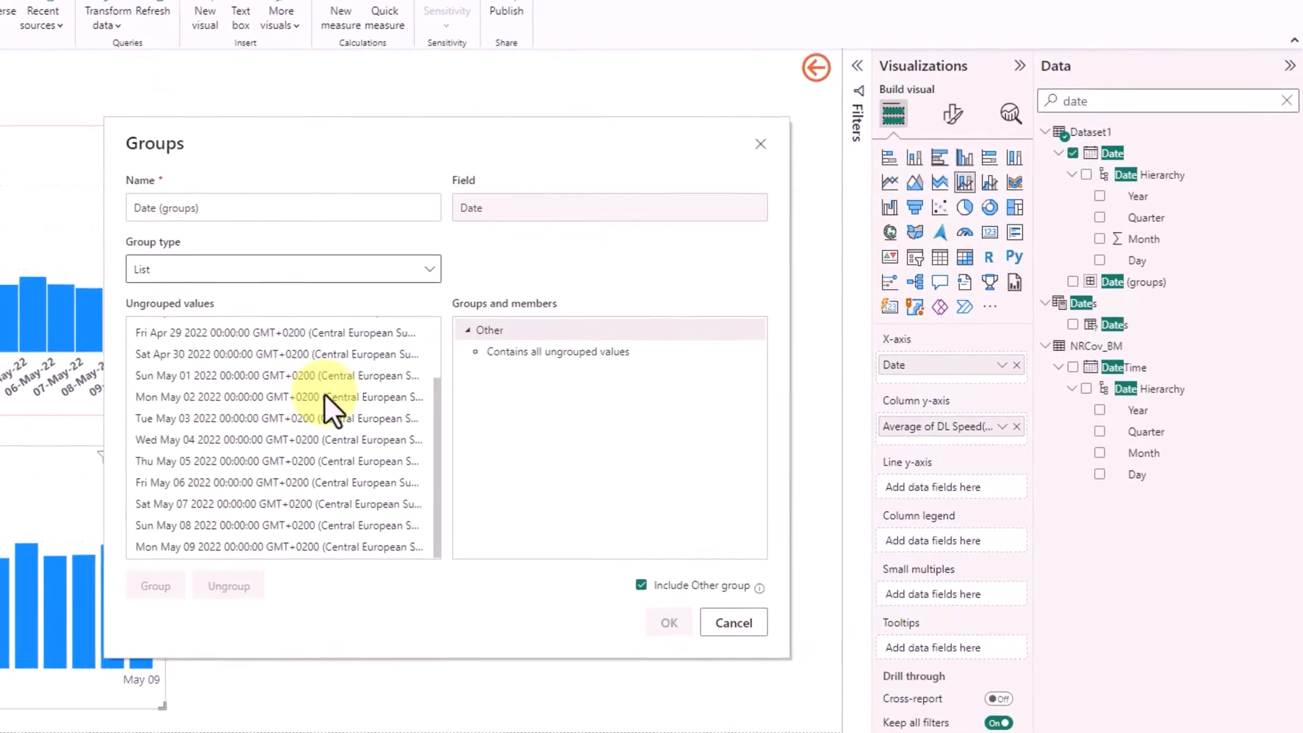
Group the ungrouped dates from Thu May 05 2022 through Mon May 09 2022.
click(220, 544)
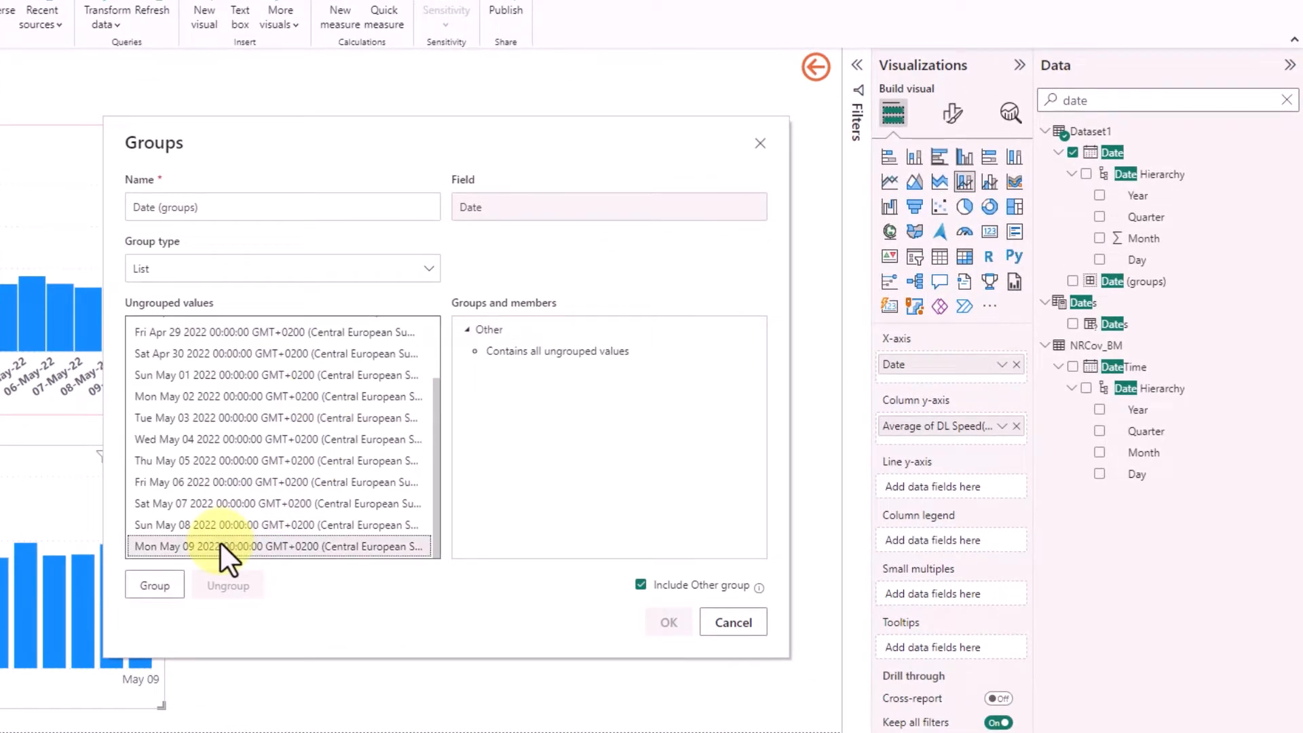
shift+click(229, 467)
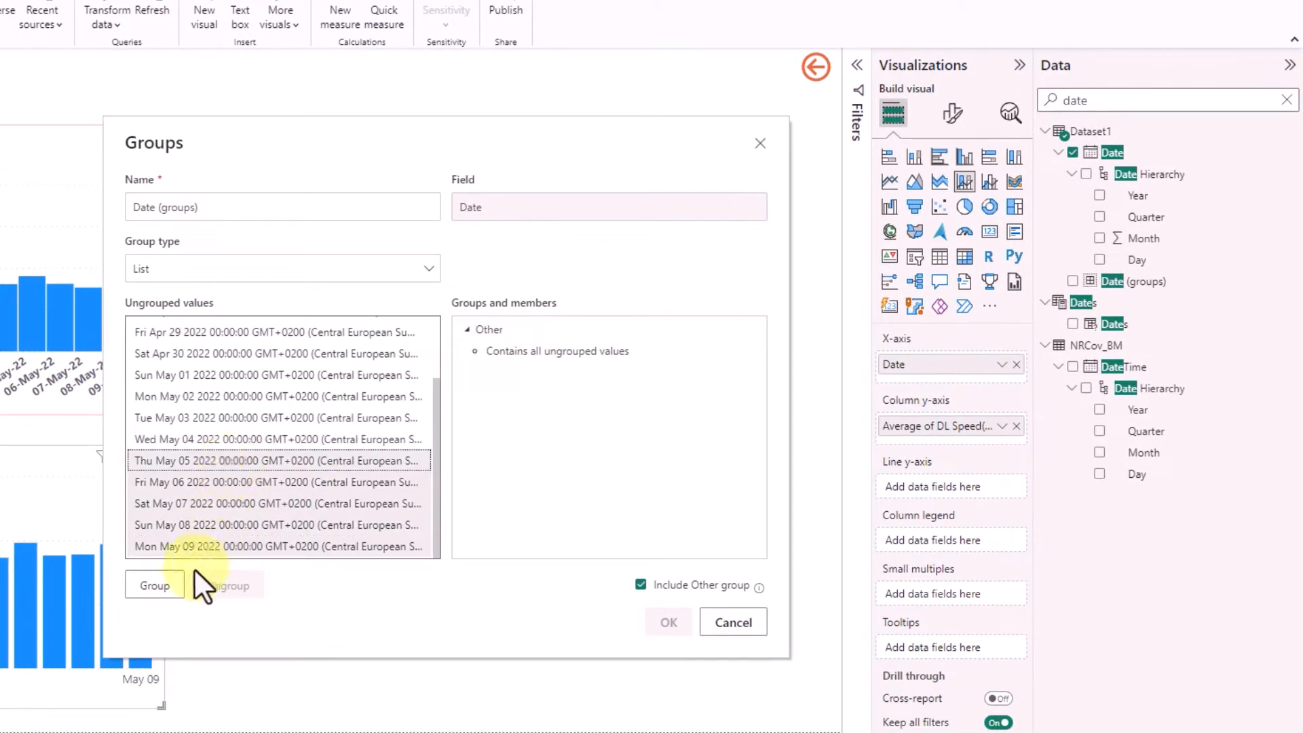
click(206, 551)
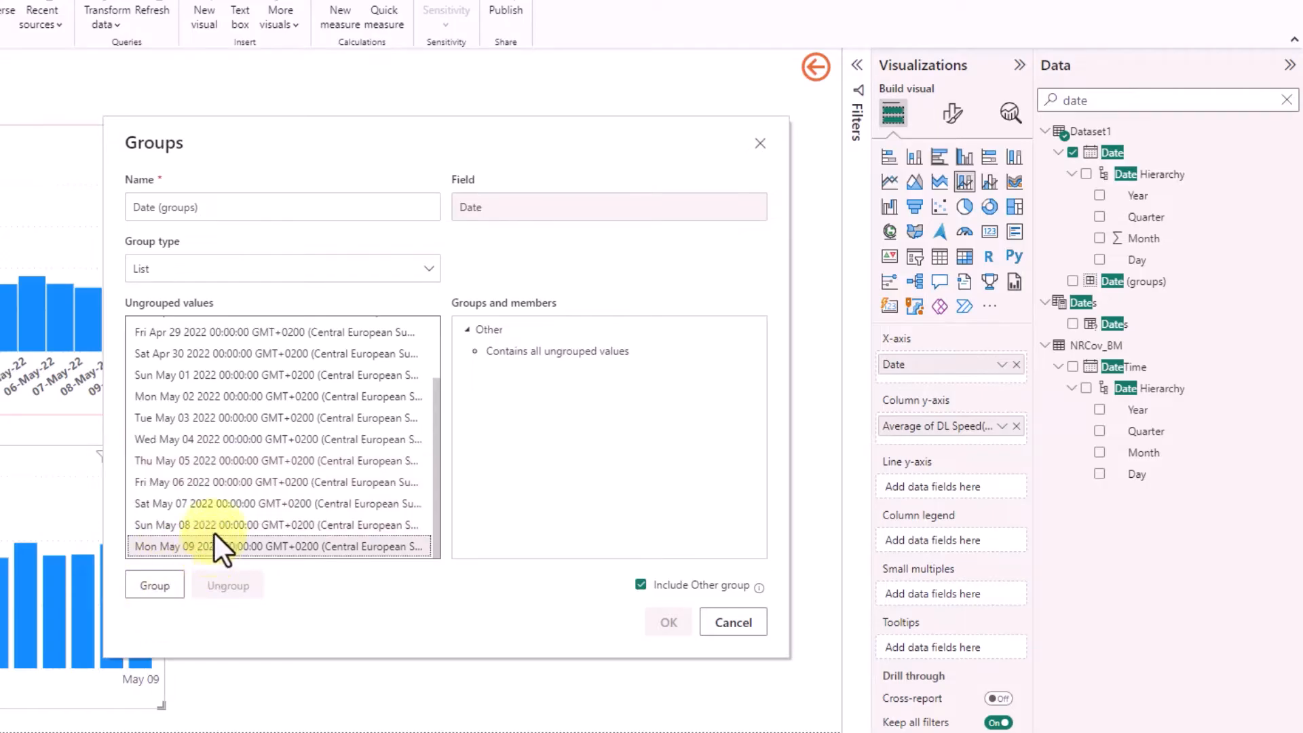
shift+click(221, 462)
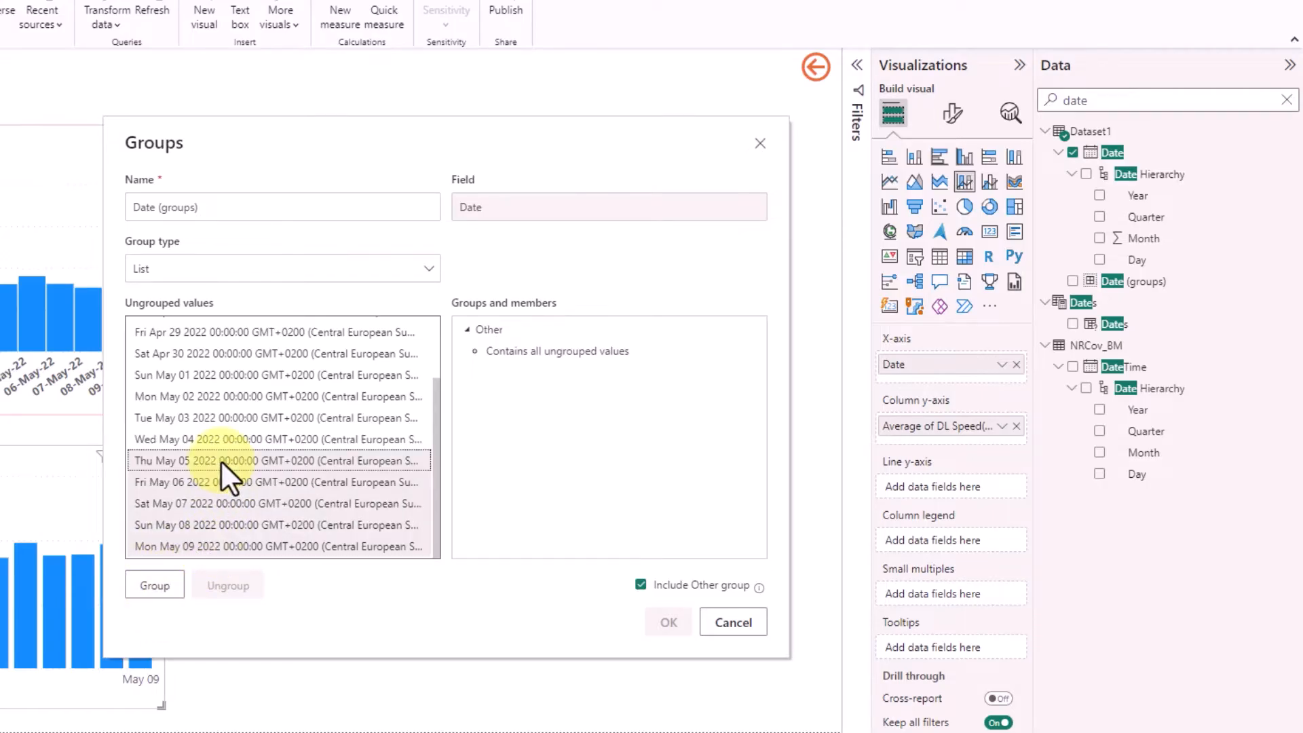
click(156, 586)
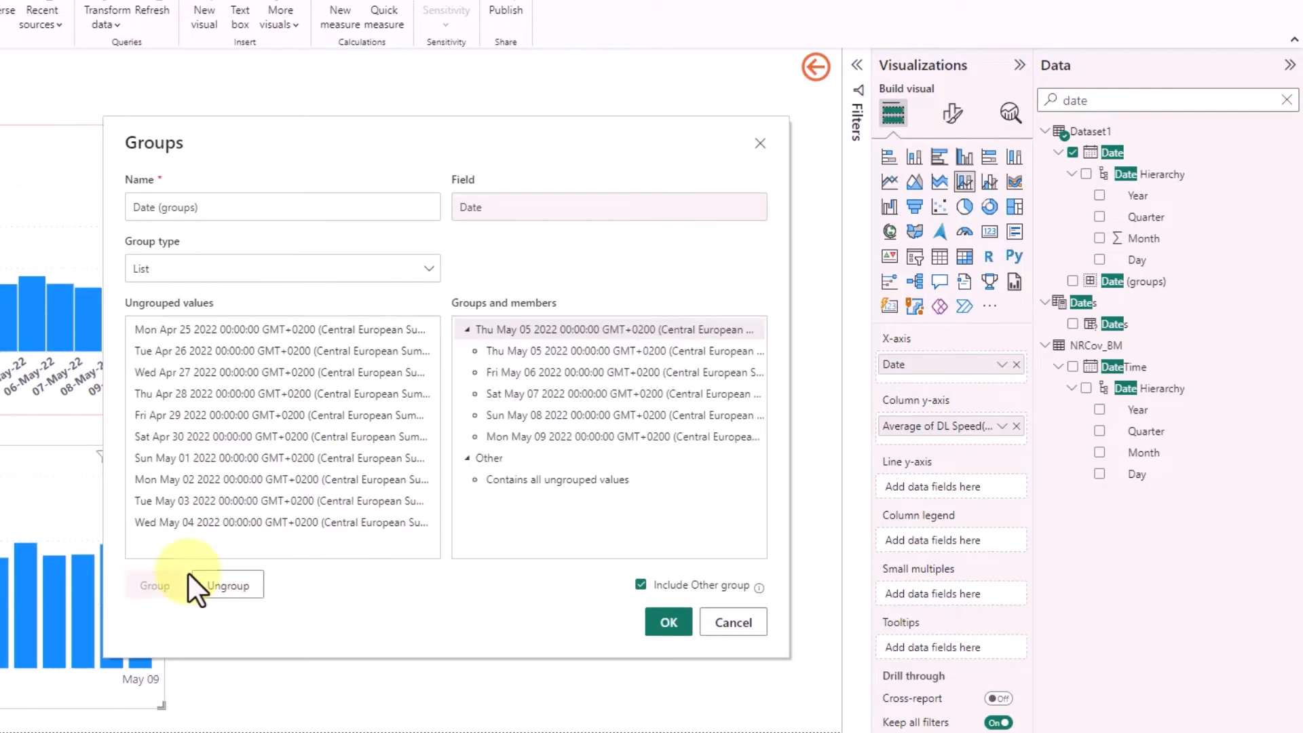
Rename the May 05 to May 09 group as Post.
double_click(553, 330)
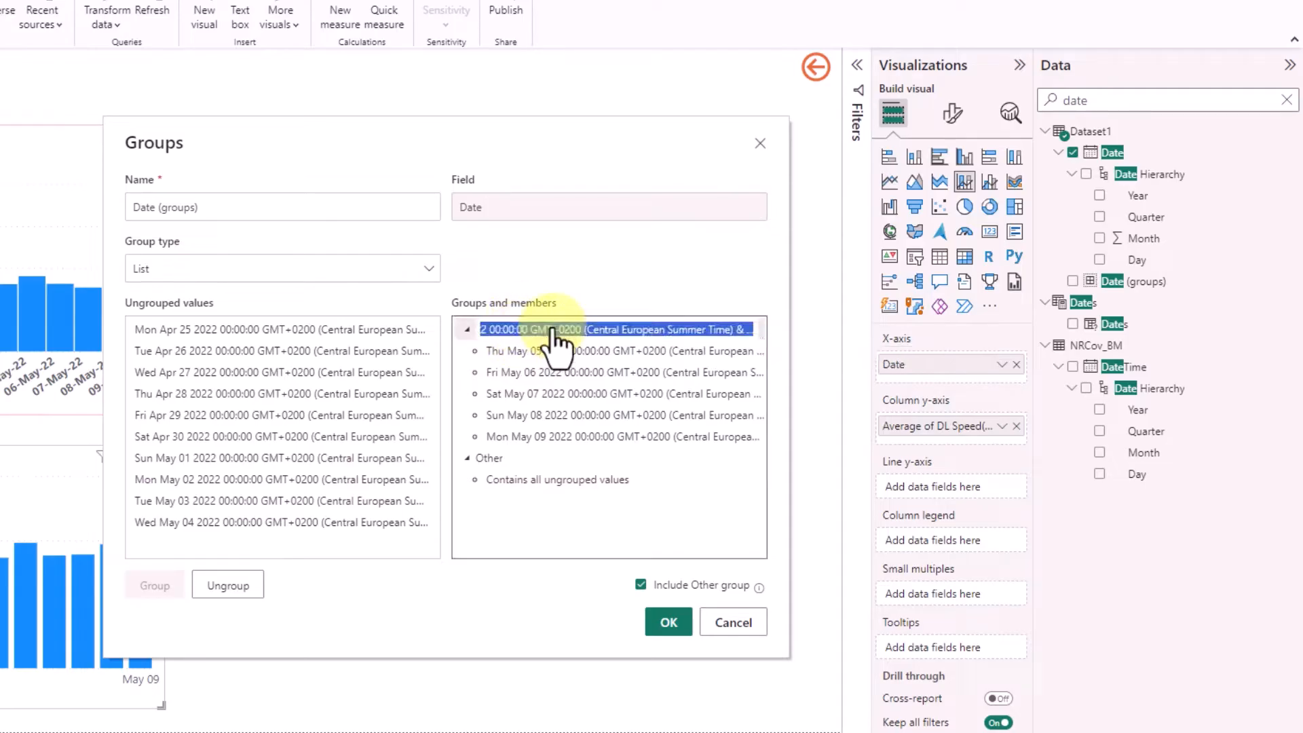
key(Caps_Lock)
text(P)
key(Caps_Lock)
text(ost)
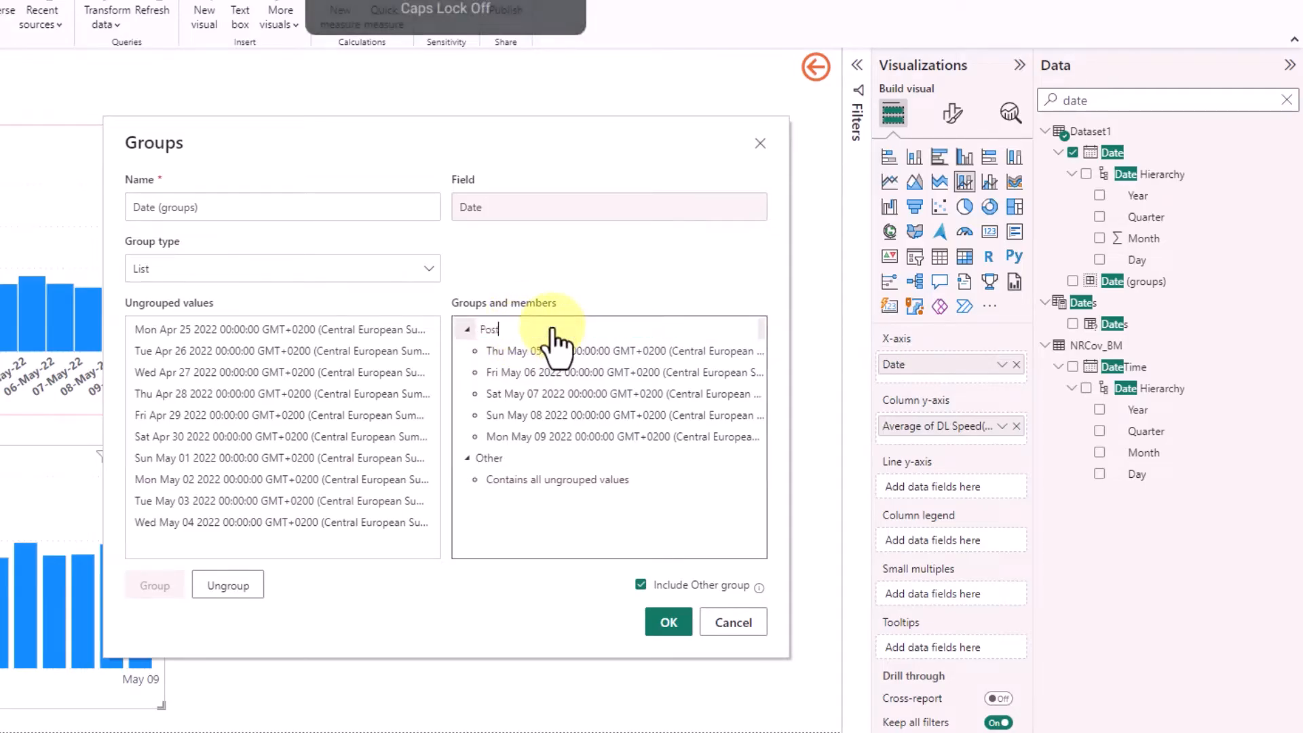
click(548, 541)
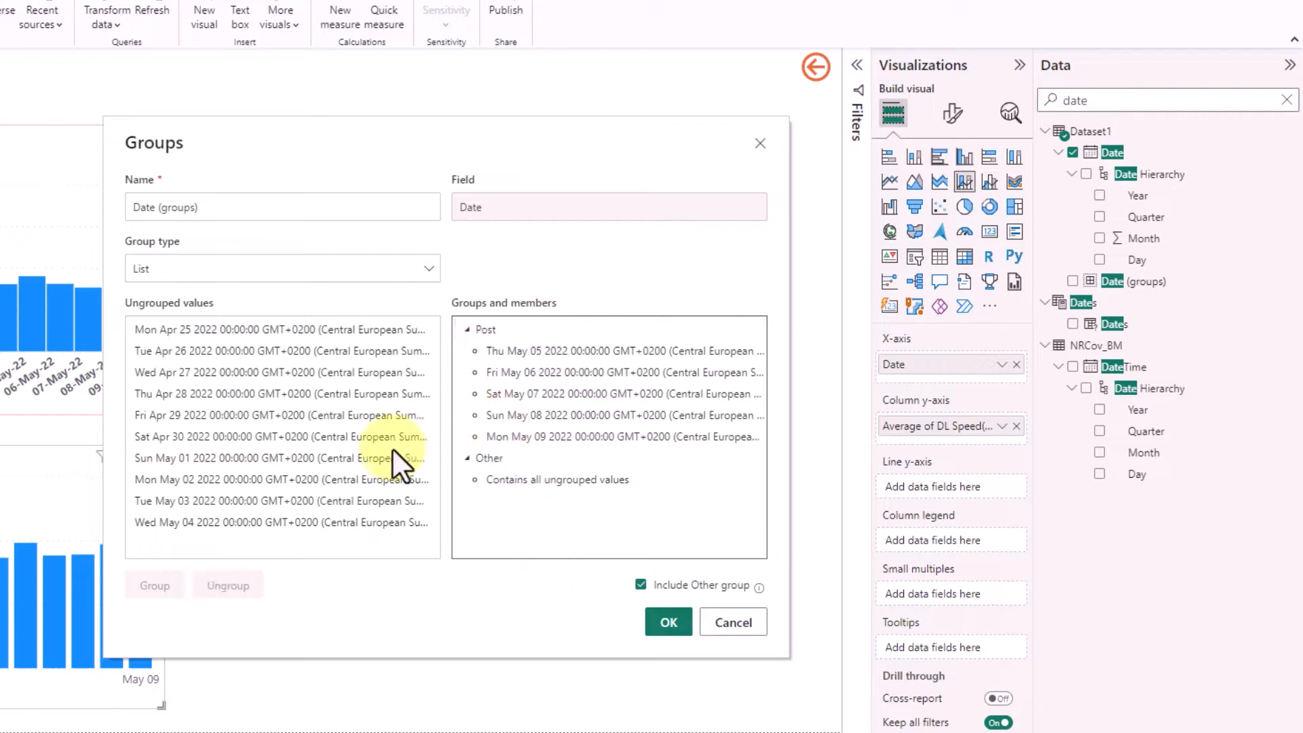
Rename the Other group, which holds all ungrouped values, as Pre.
double_click(491, 459)
key(Caps_Lock)
text(P)
key(Caps_Lock)
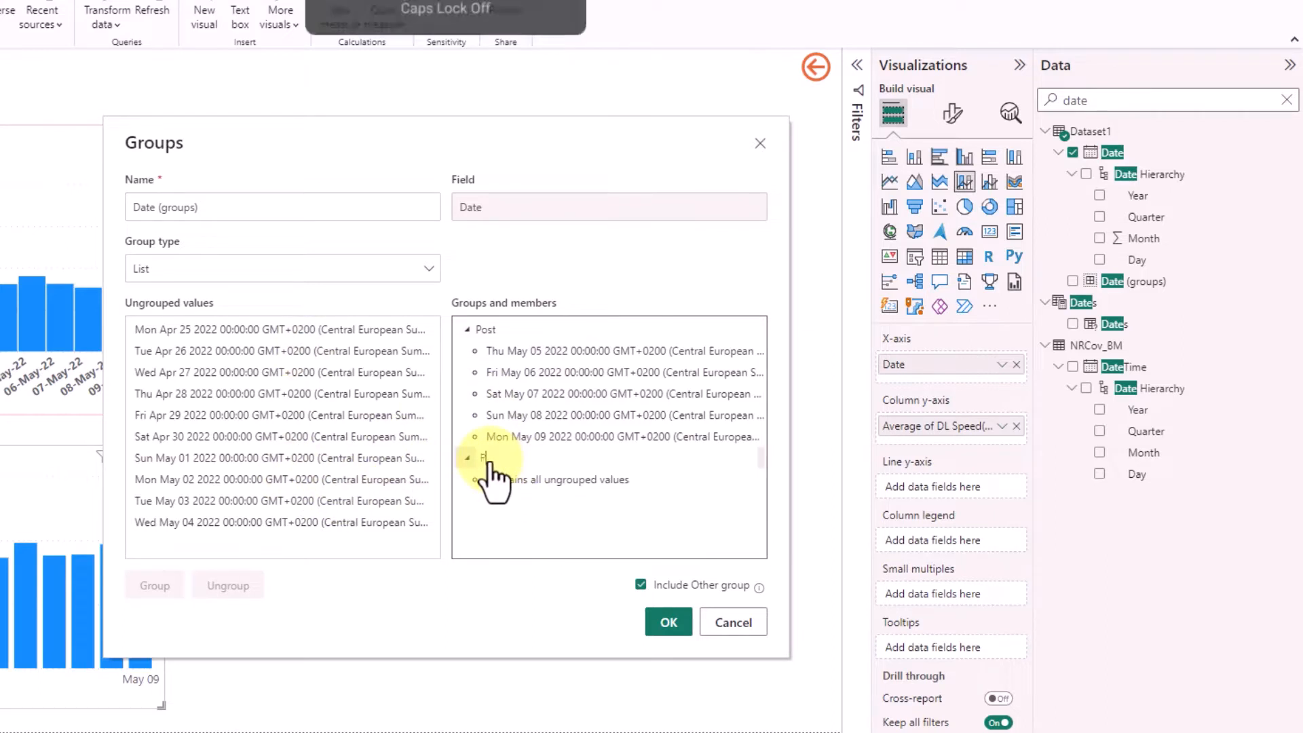
text(re)
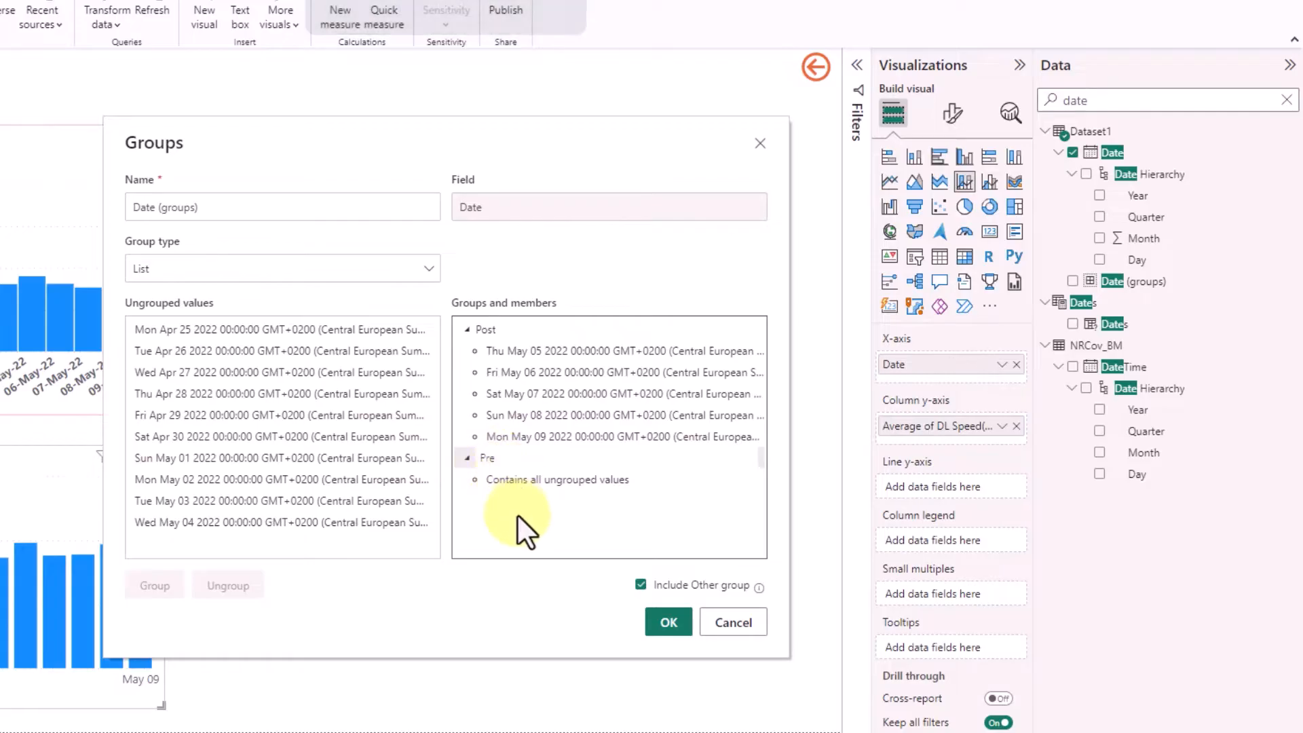
Group the ungrouped dates from Sat Apr 30 2022 through Wed May 04 2022.
click(242, 522)
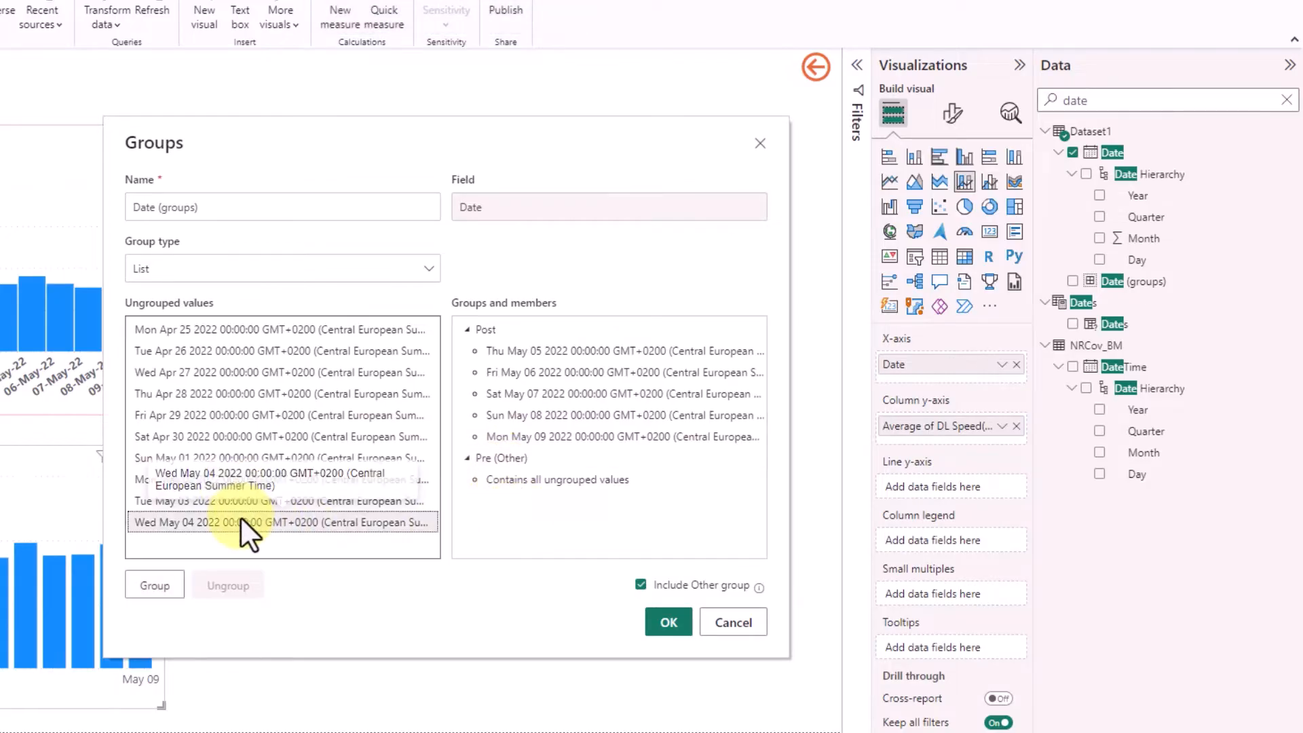
shift+click(188, 437)
click(159, 587)
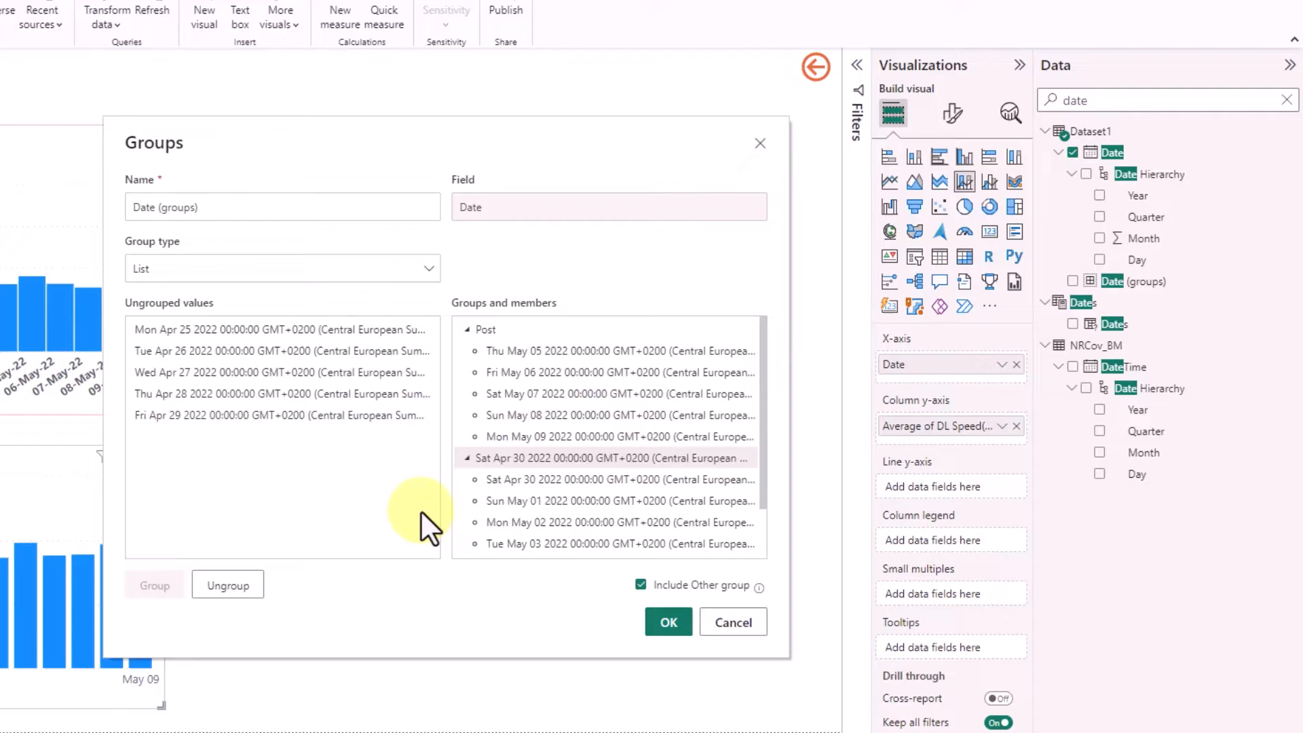
Rename the Apr 30 to May 04 group as Basline.
double_click(547, 460)
text(B)
key(Caps_Lock)
text(as)
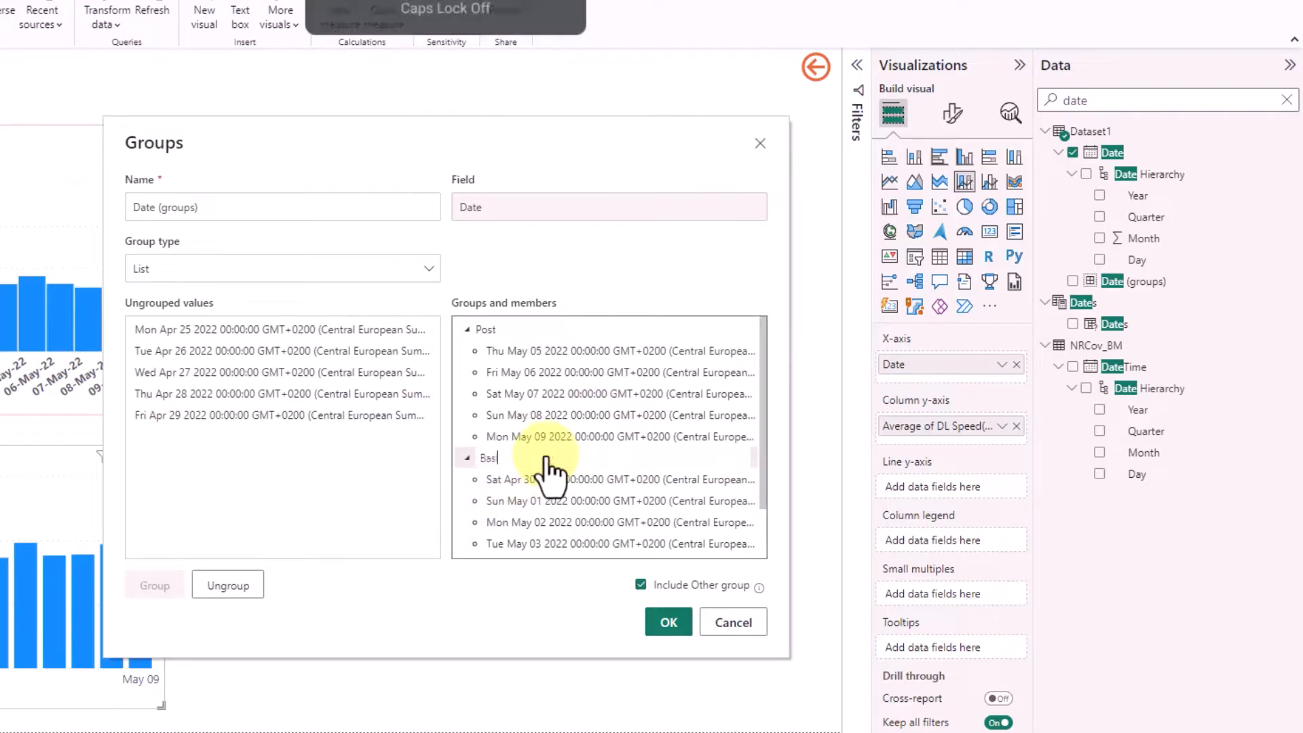
text(line)
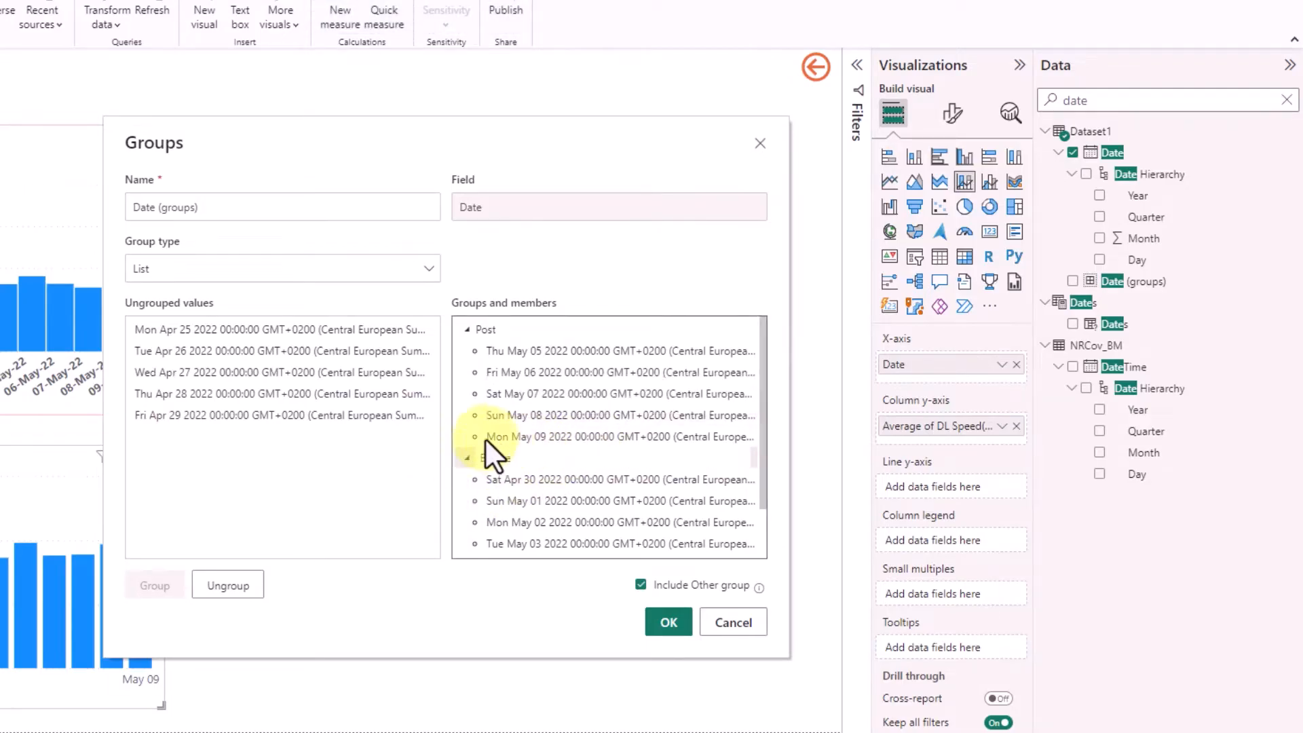
key(Return)
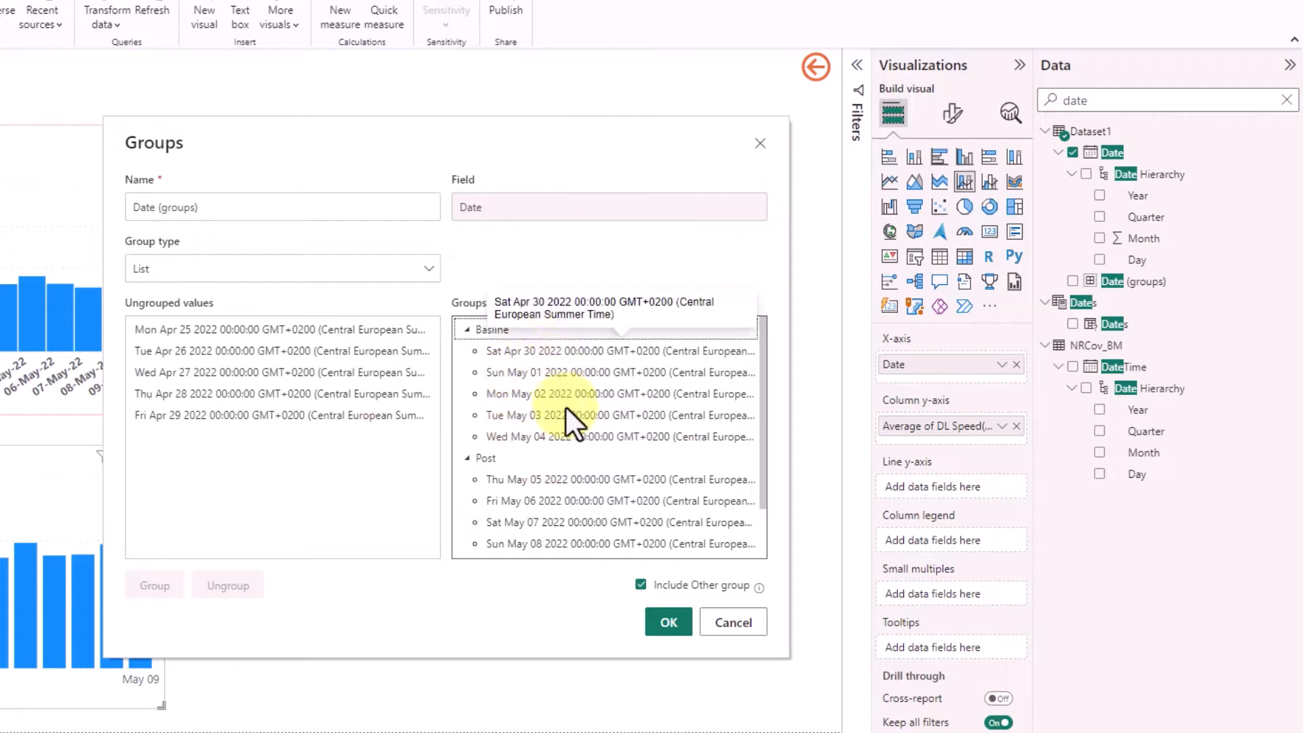
Review the members of the Basline, Post and Pre groups and create the Date grouping.
scroll(565, 458, down, 2)
scroll(592, 494, up, 2)
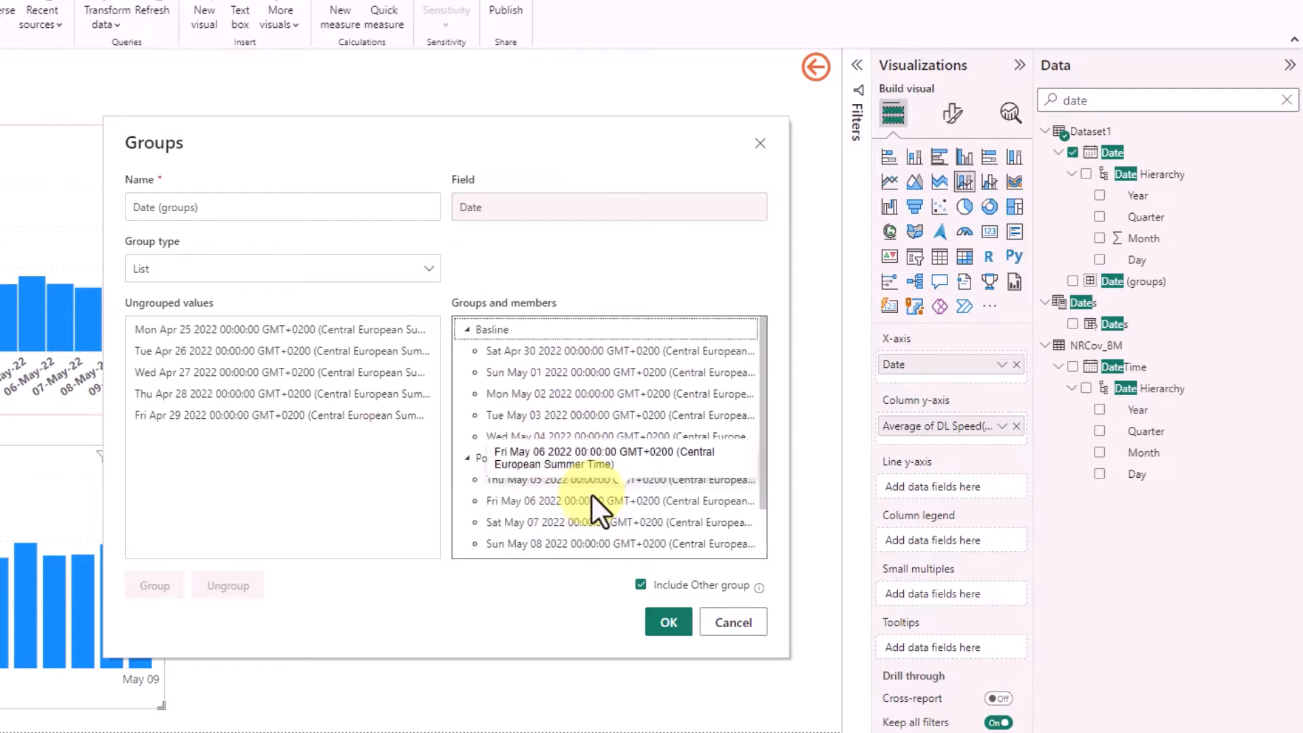
scroll(592, 494, down, 2)
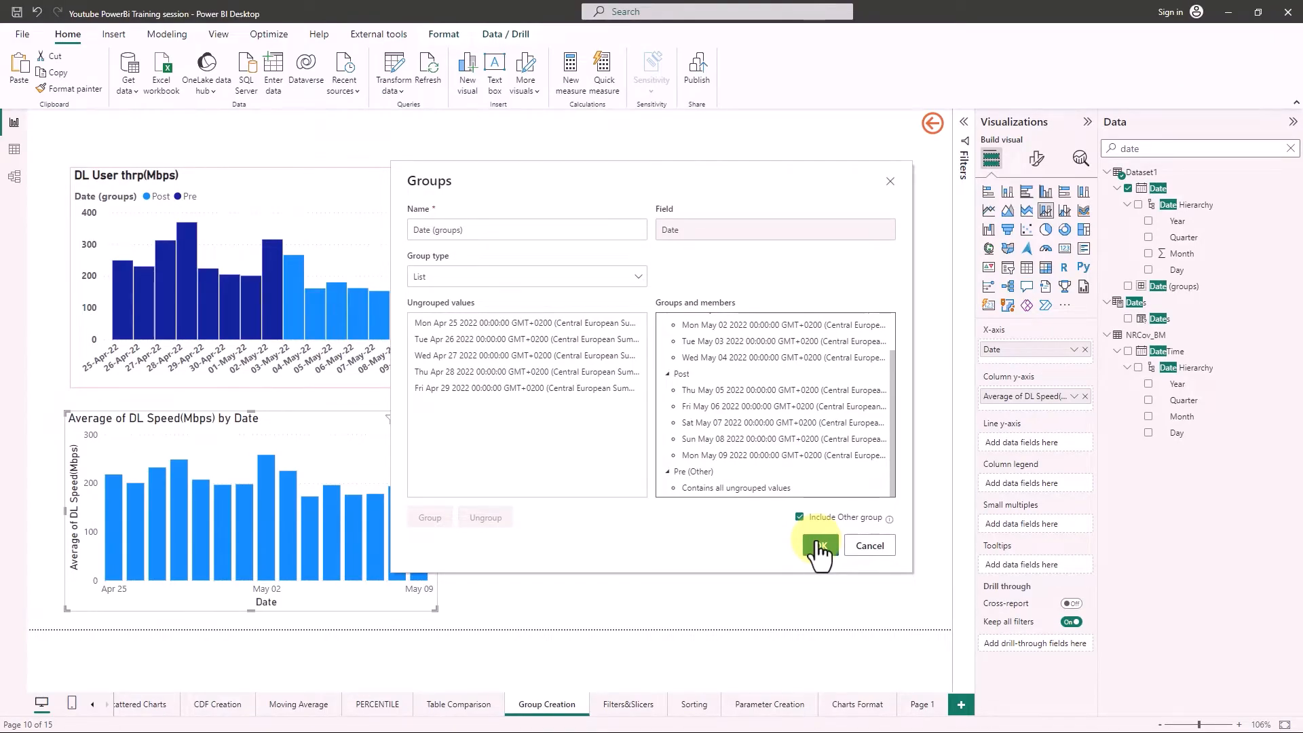
click(820, 546)
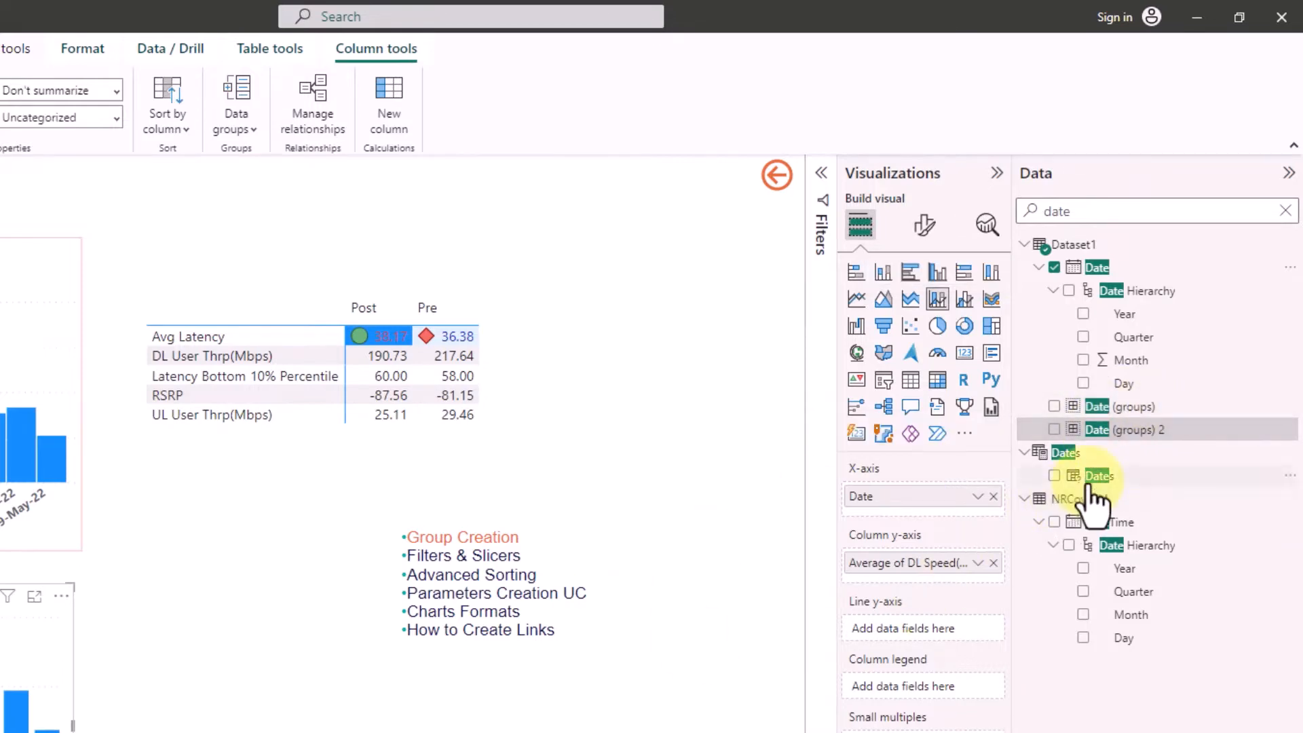
Add Date (groups) 2 as the column legend of the average DL Speed chart and move the chart slightly upward.
drag(1132, 434, 943, 683)
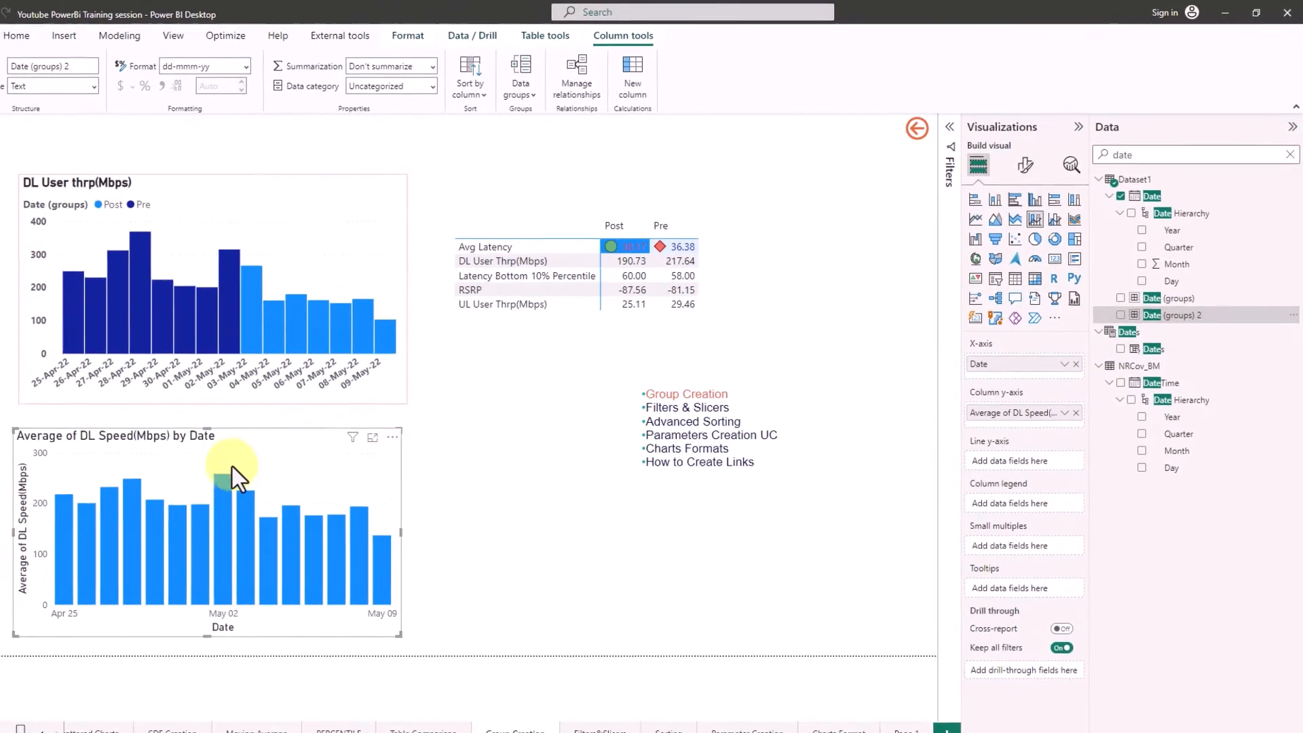
drag(1168, 315, 1033, 497)
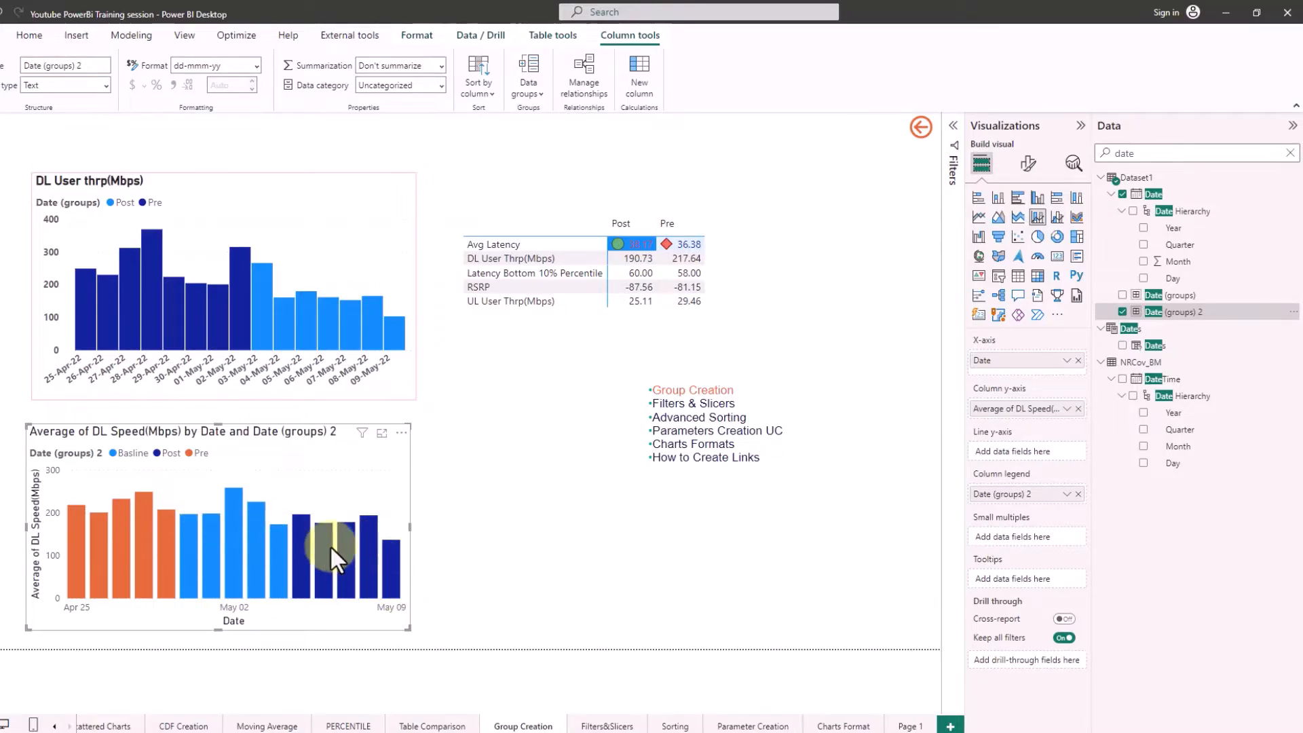
click(402, 433)
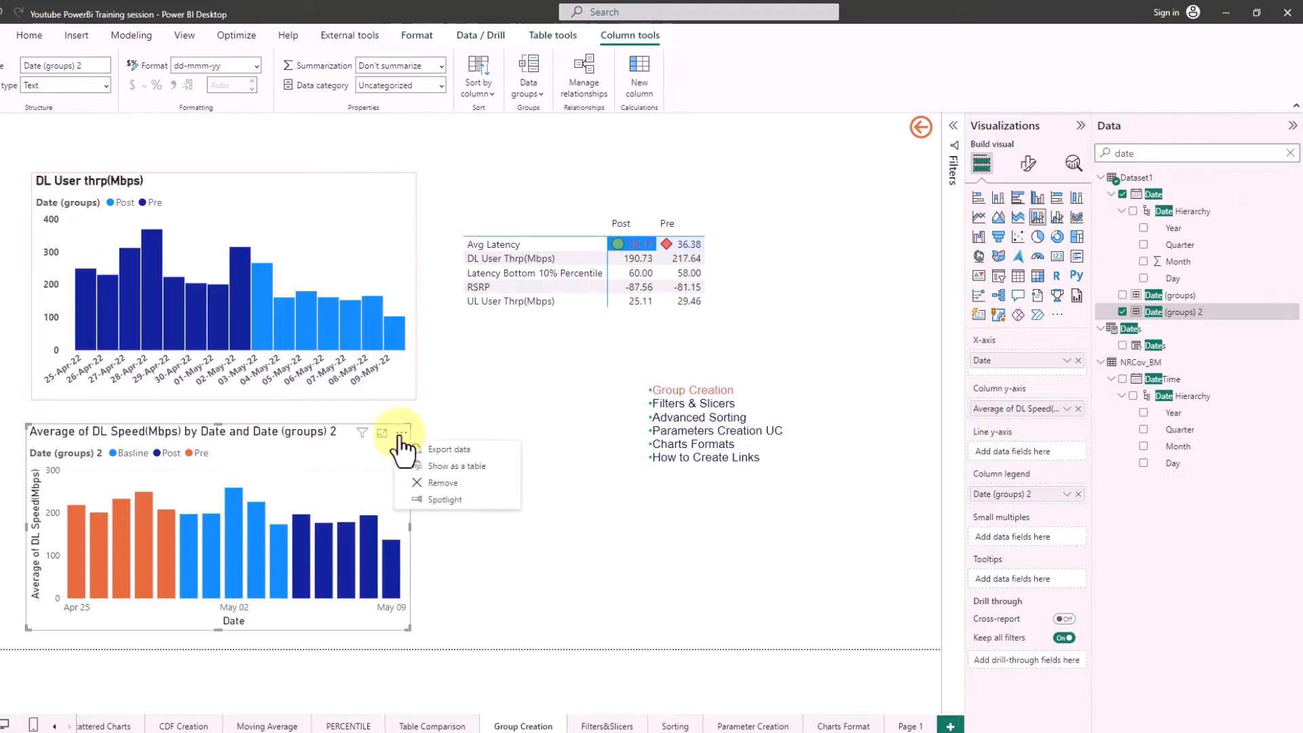
click(304, 456)
drag(304, 442, 304, 425)
Set the X-axis type of the average DL Speed chart to Categorical and check the dates in its coloured periods.
click(1028, 163)
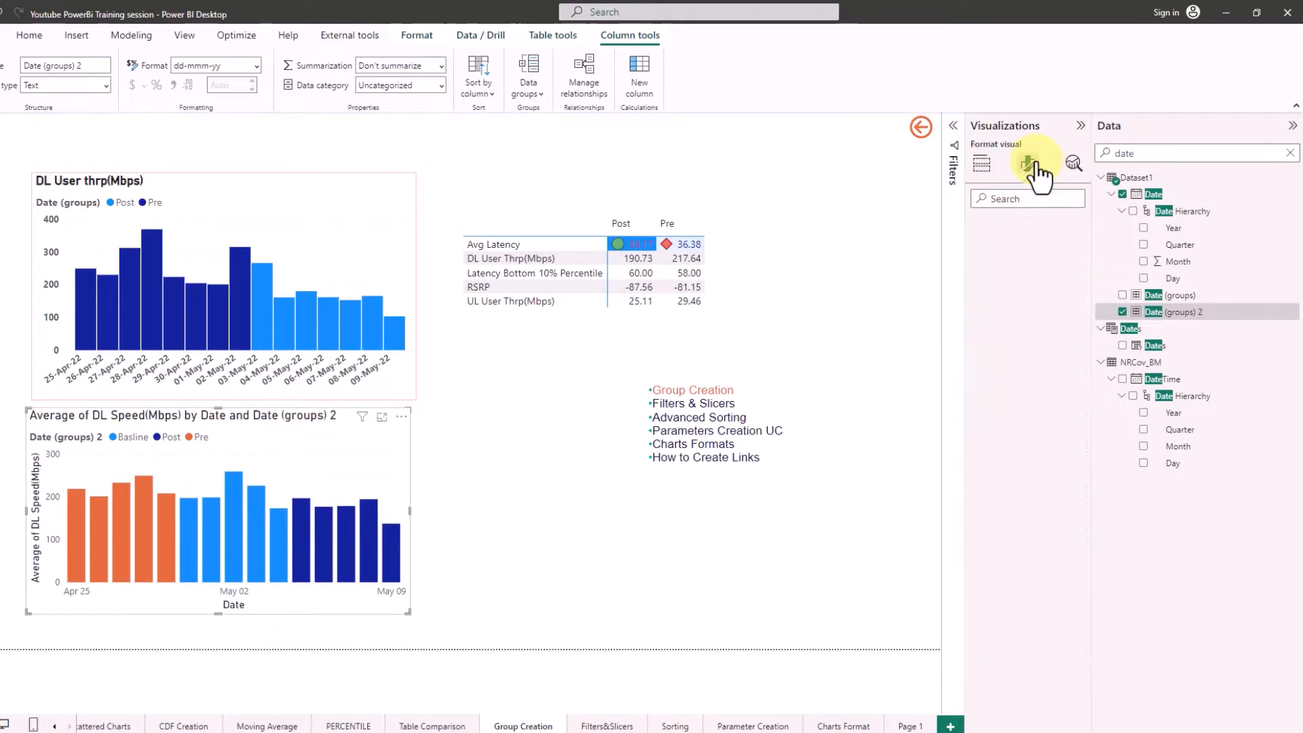
click(1020, 261)
click(1021, 310)
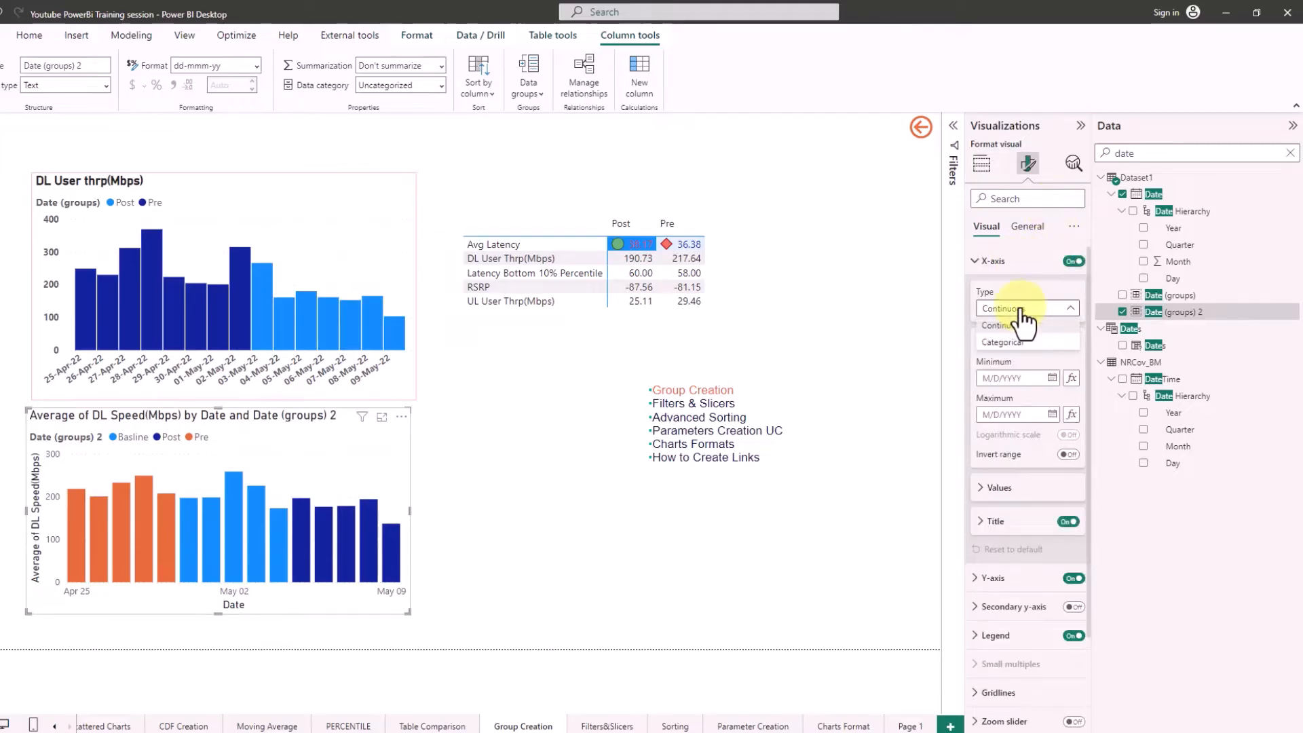
click(1020, 343)
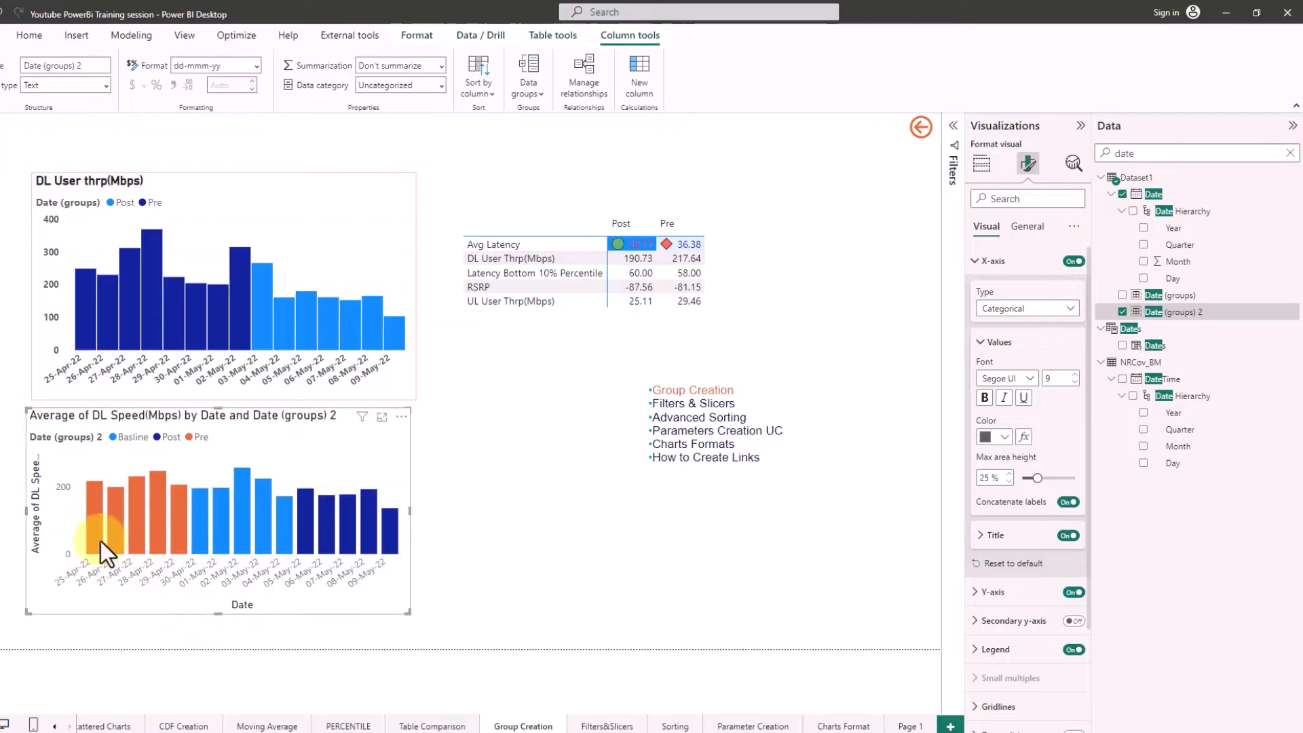
mouse_move(91, 532)
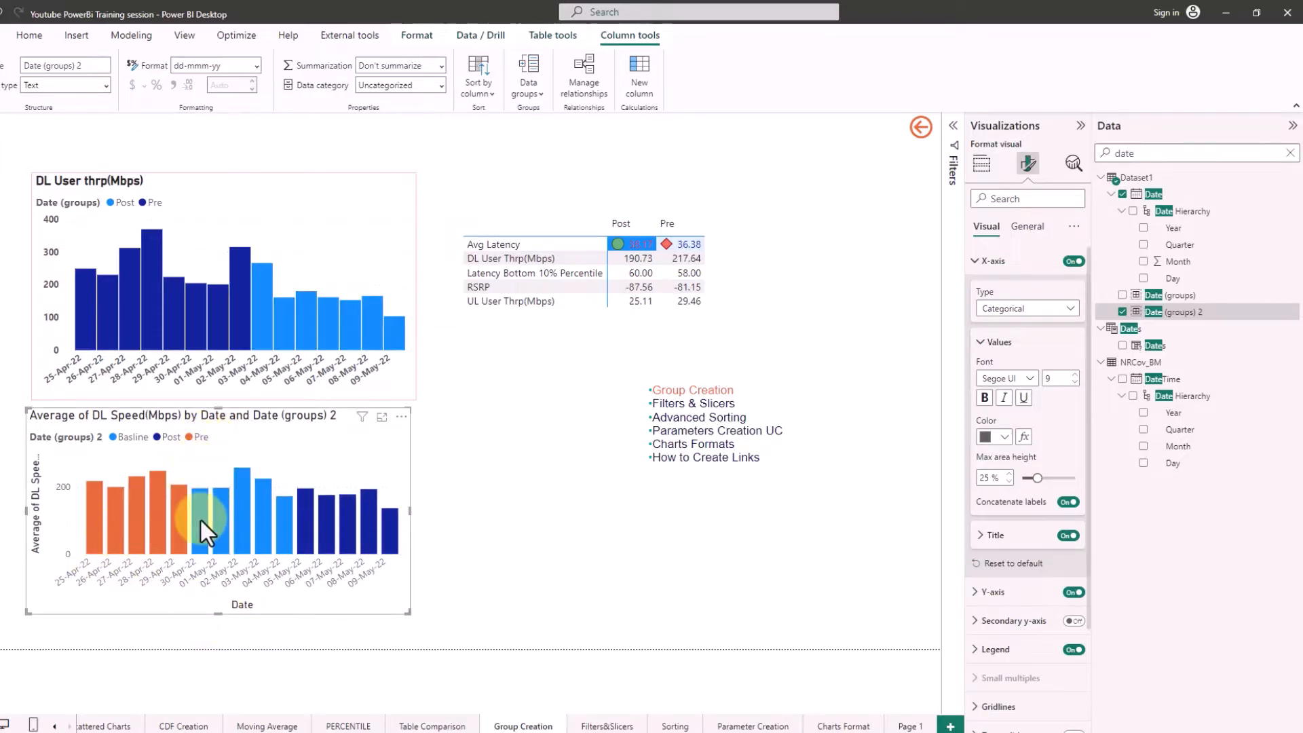
mouse_move(199, 521)
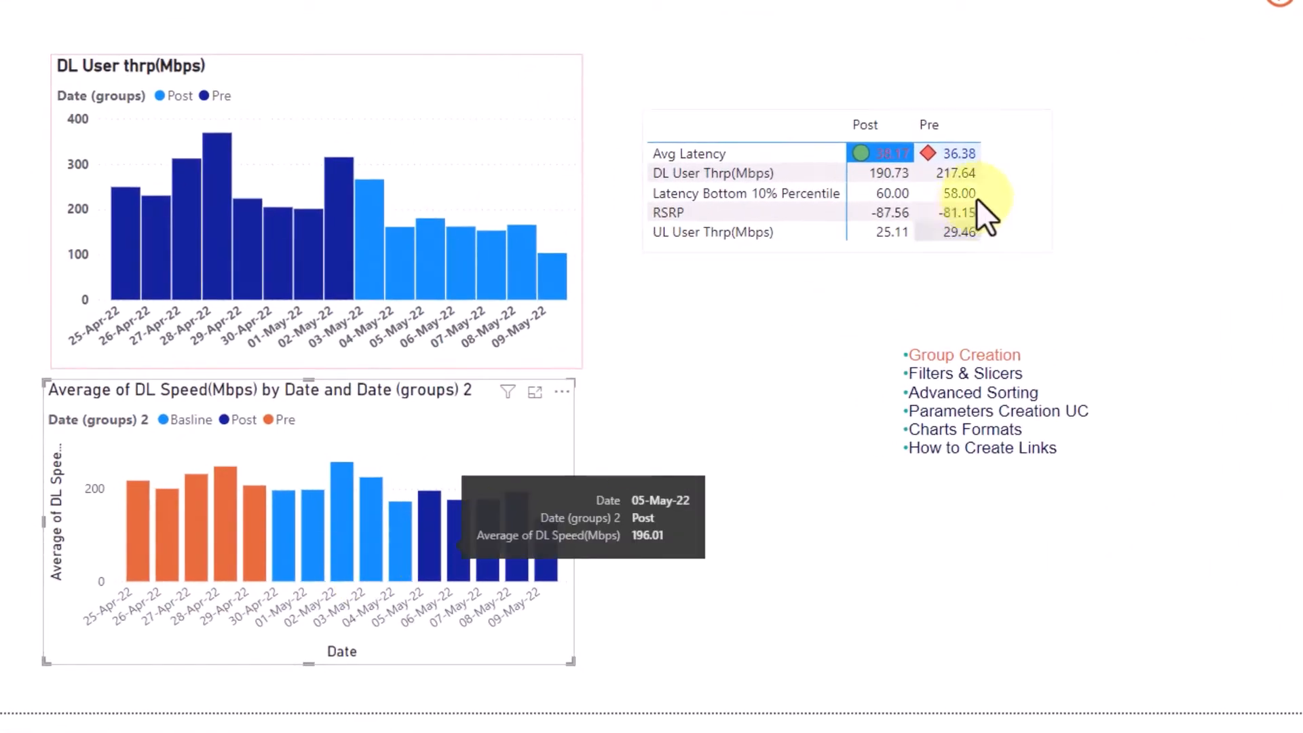
Replace Date (groups) with Date (groups) 2 in the KPI matrix's columns and widen the matrix slightly.
click(1000, 124)
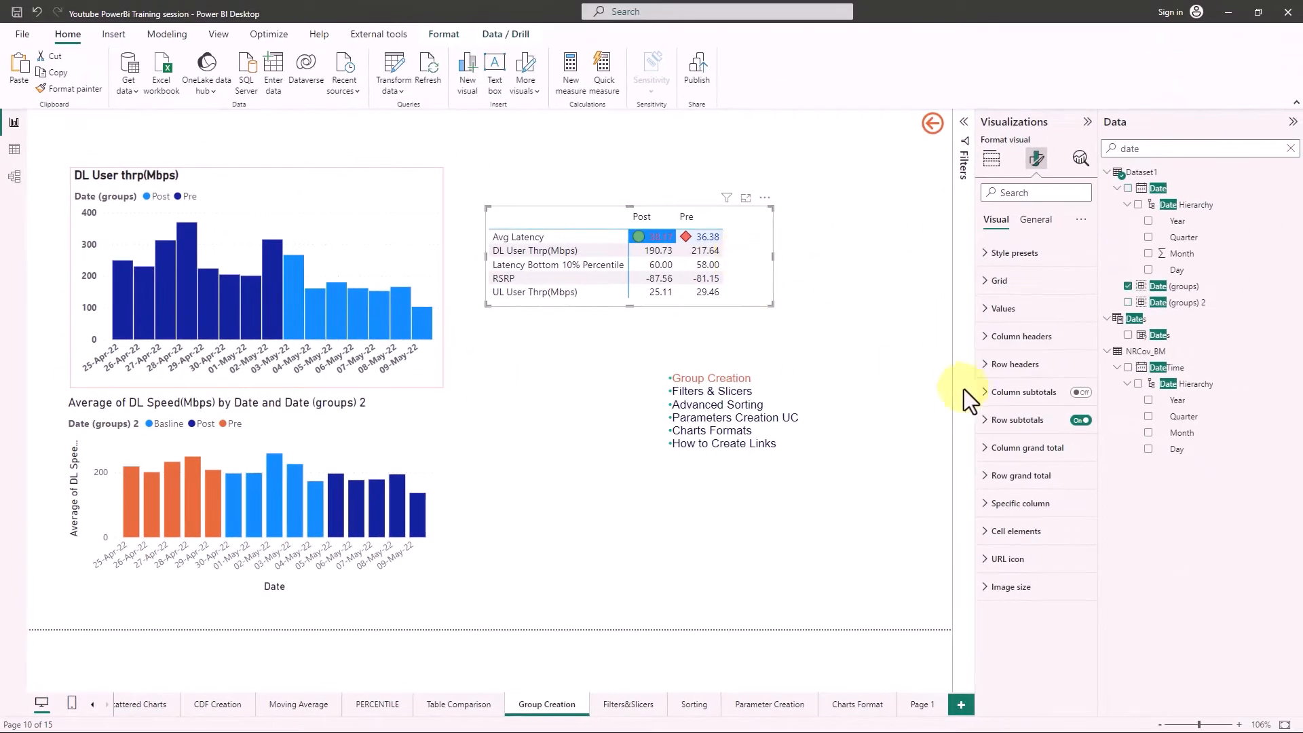
click(995, 163)
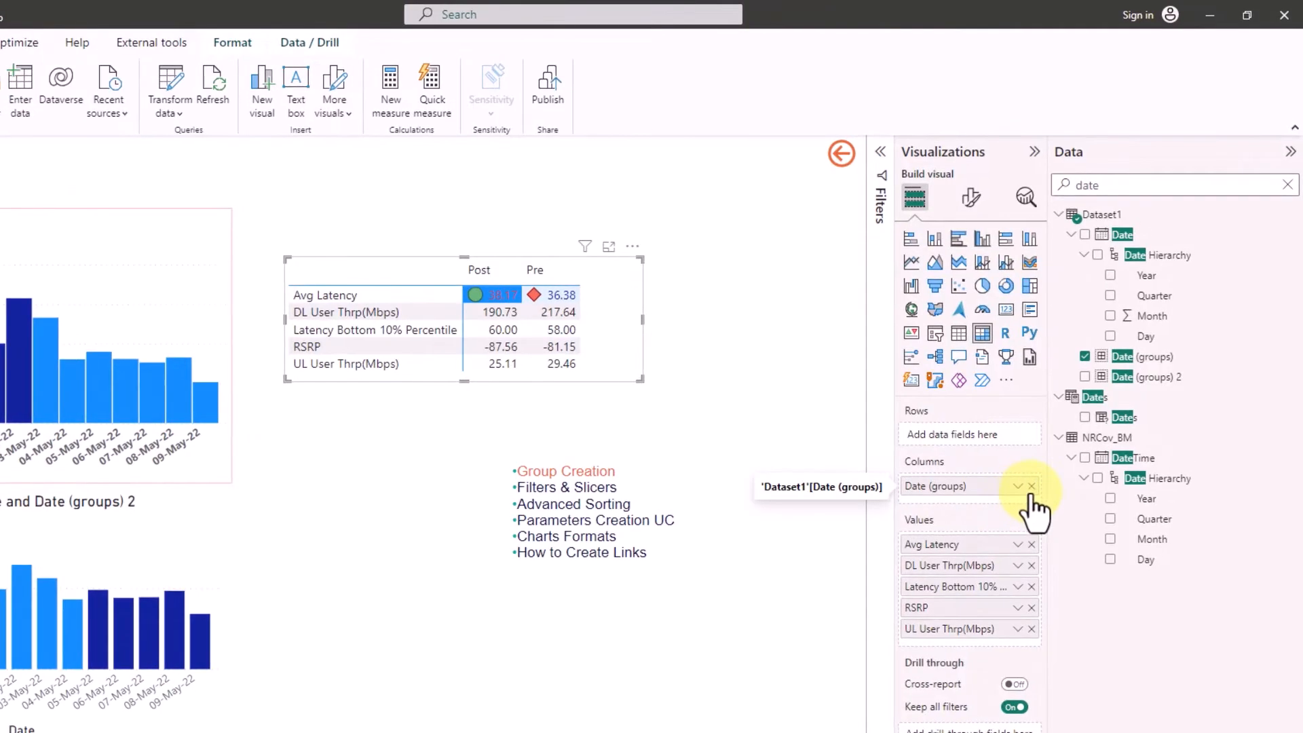
click(1032, 486)
drag(1164, 377, 979, 483)
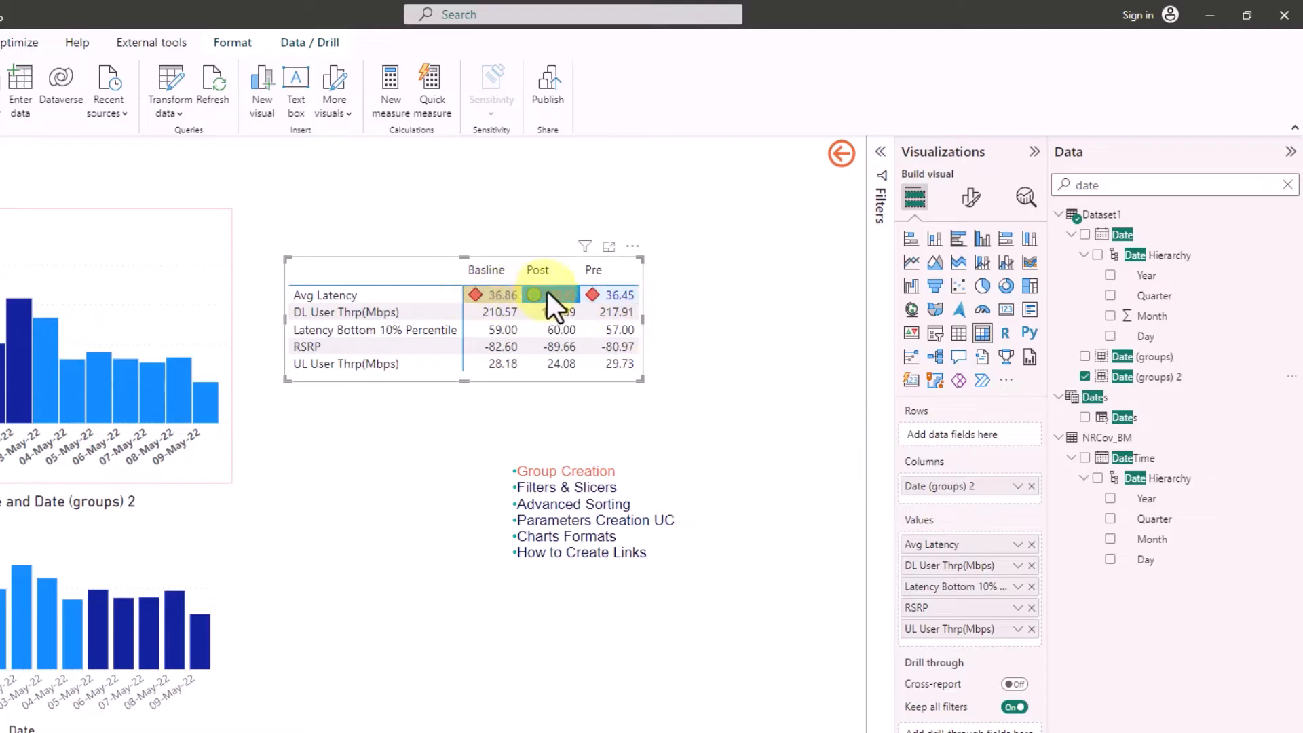
drag(641, 327, 657, 318)
Edit Date (groups) 2 to ungroup Thu May 05 2022 and Fri May 06 2022 from the Post group.
click(1147, 377)
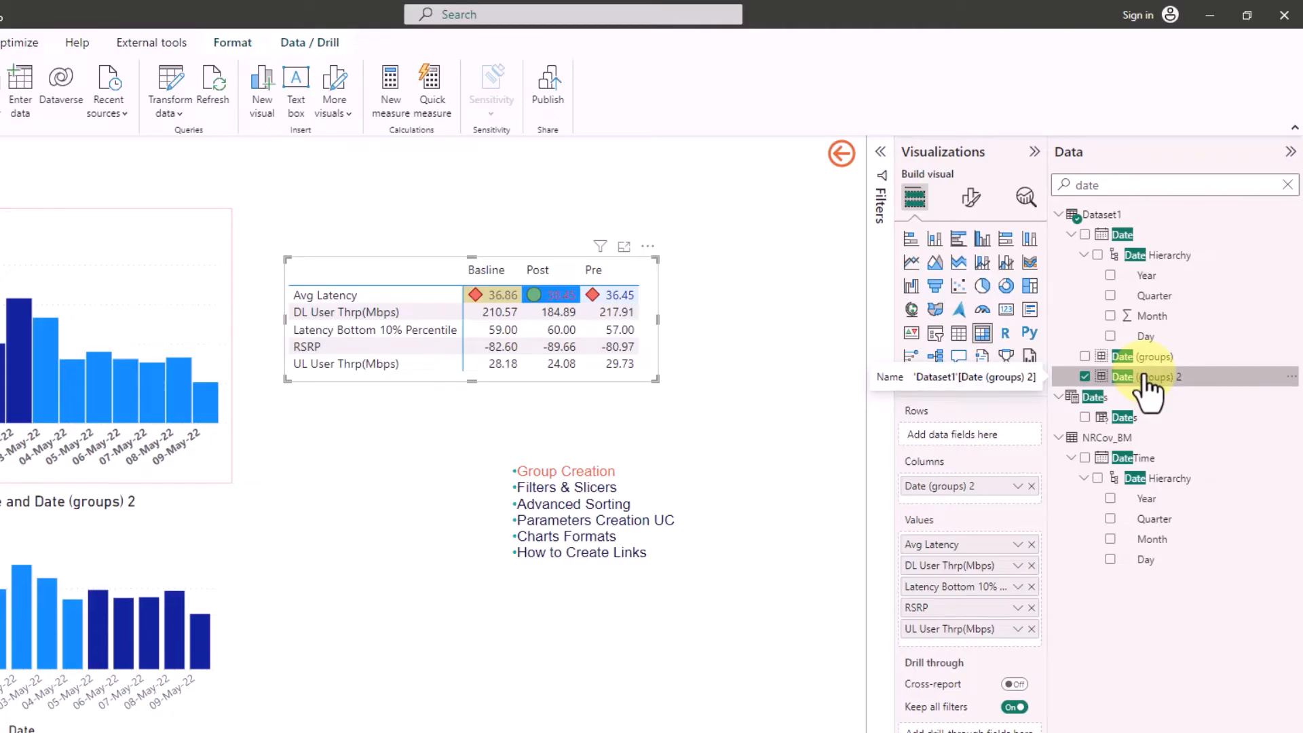
right_click(1146, 379)
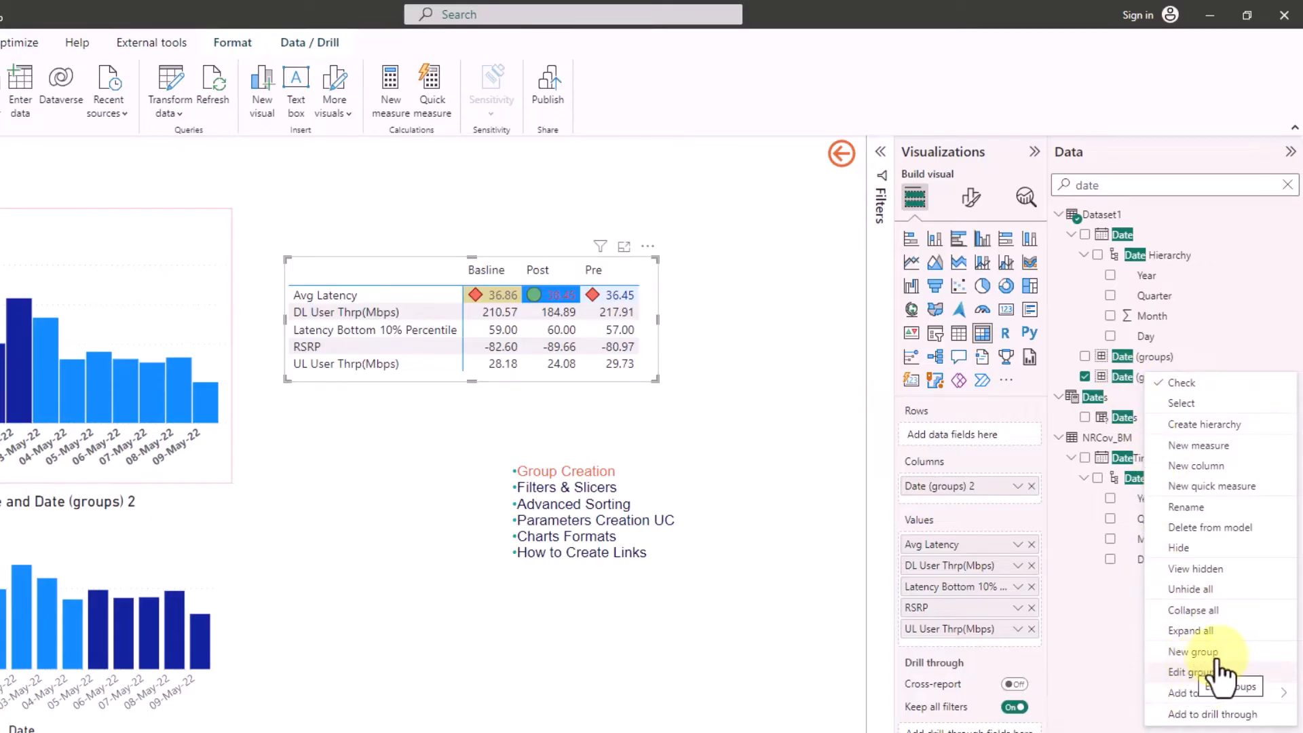
click(1194, 672)
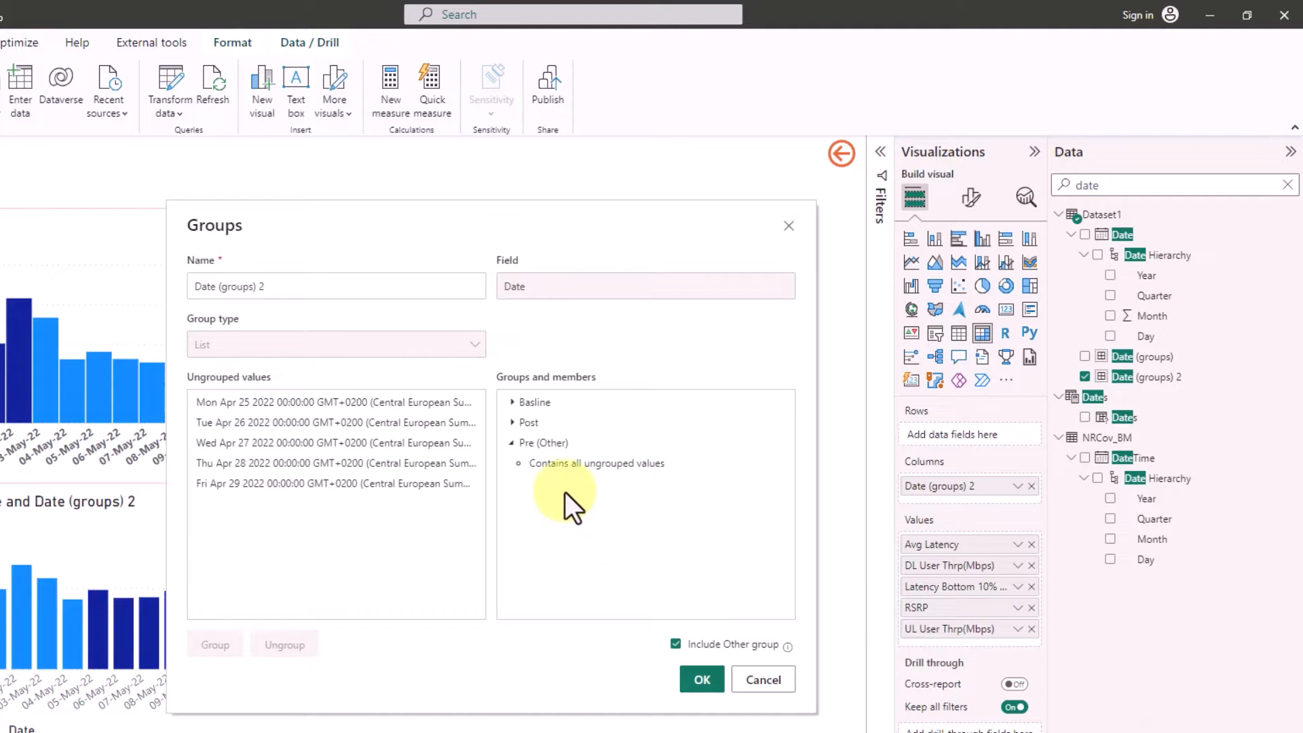
click(512, 422)
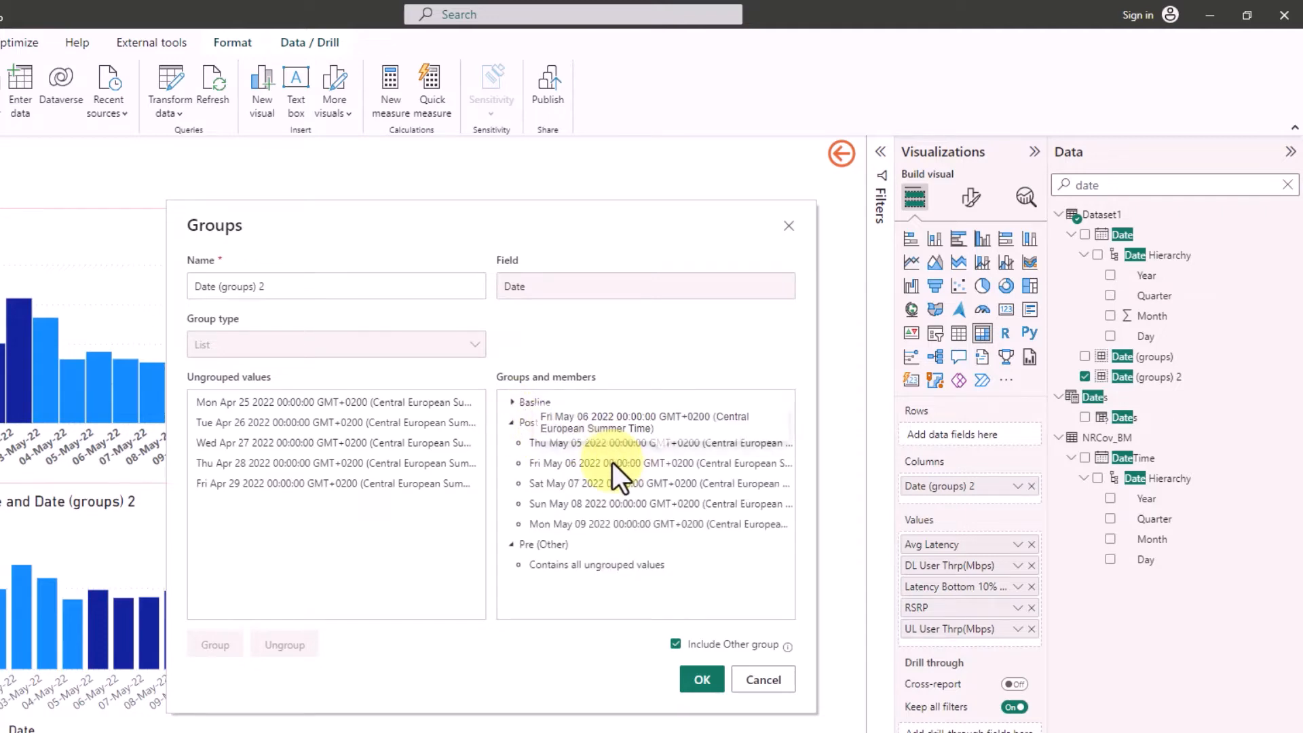
click(583, 446)
ctrl+click(577, 458)
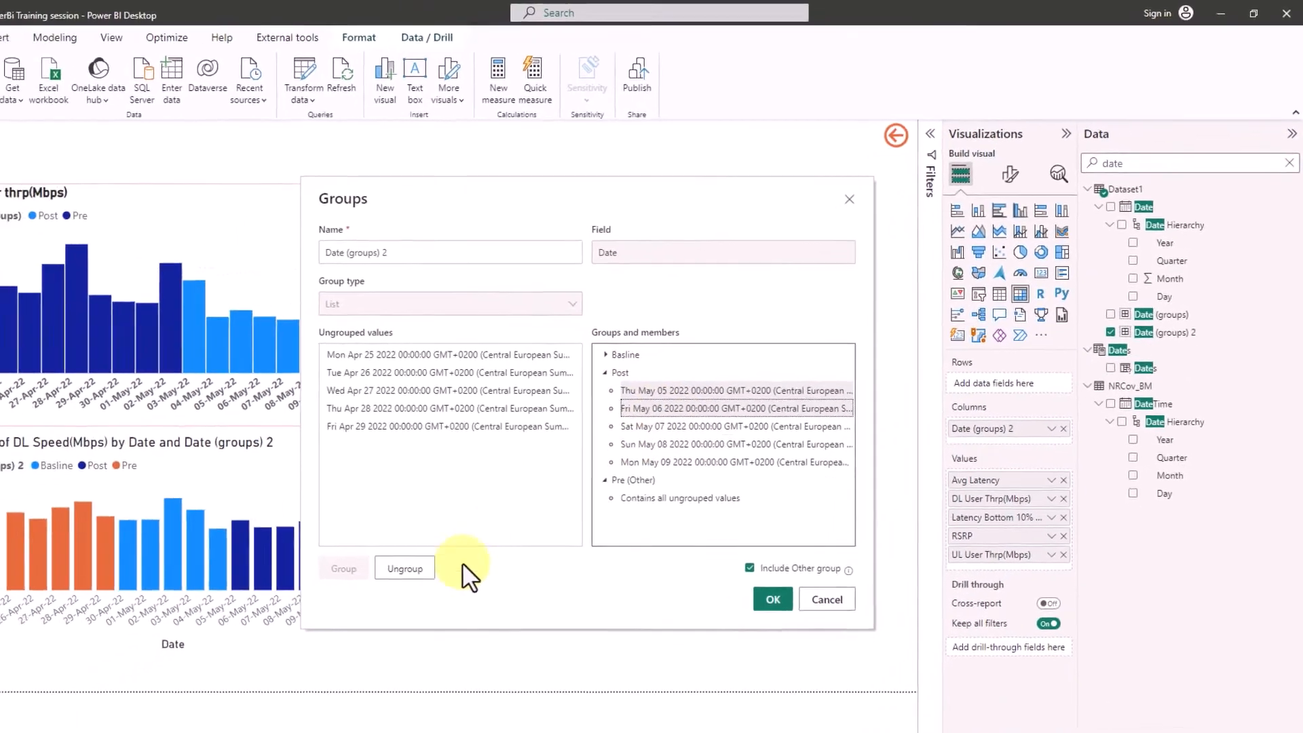
click(302, 645)
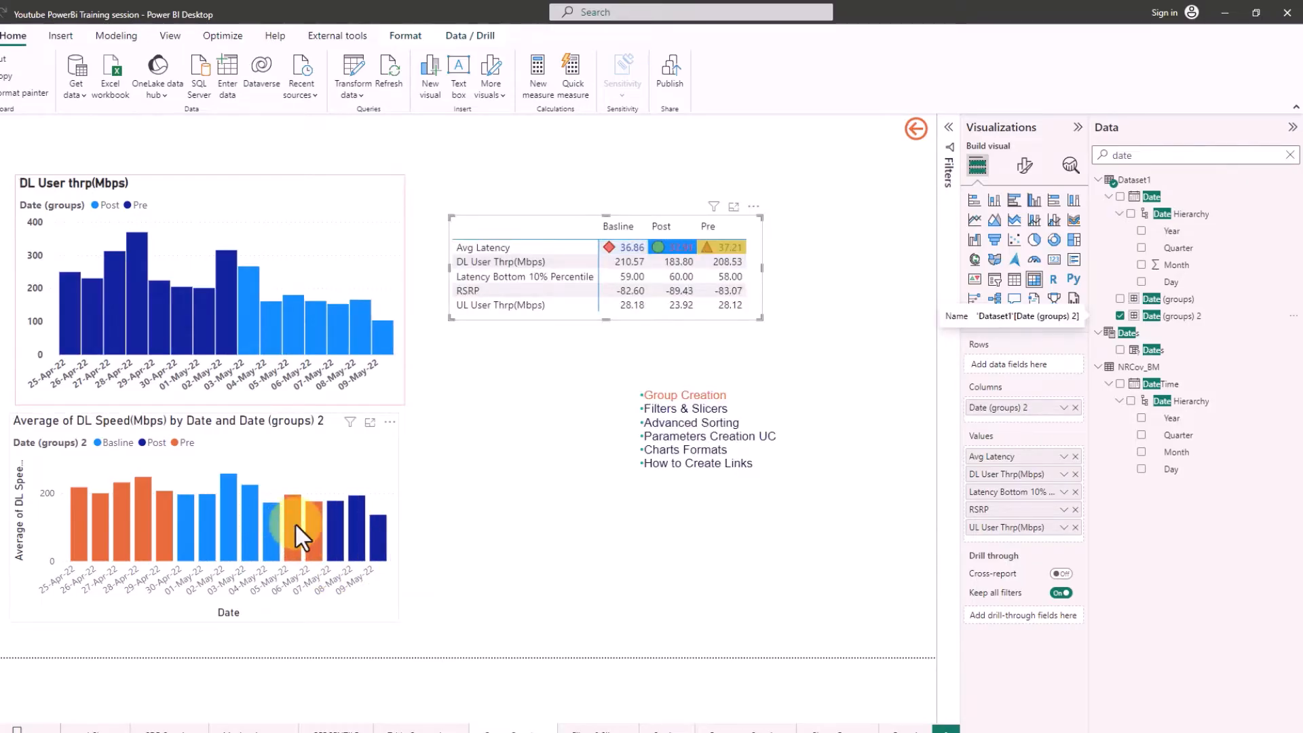
mouse_move(295, 522)
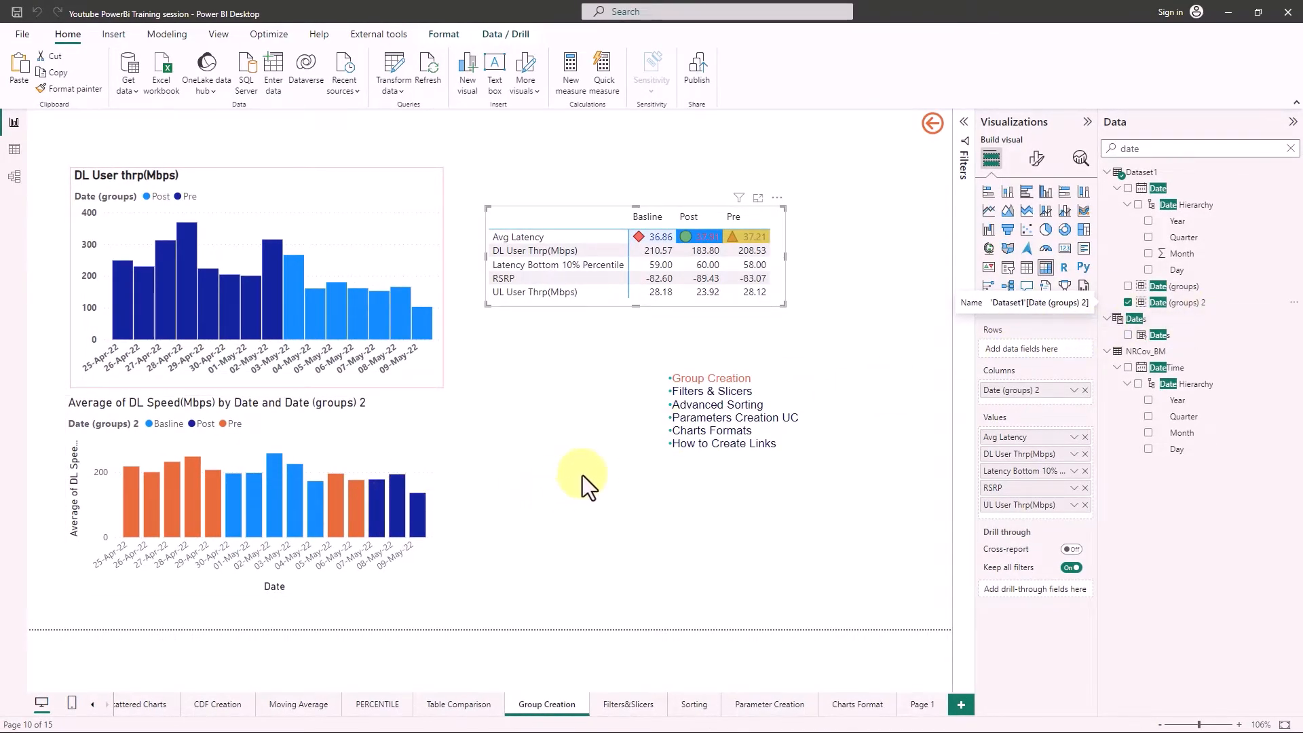
Go to the Parameter Creation page, search the chart's fields for "moving" and open the Speed moving average measure's formula.
ctrl+click(709, 417)
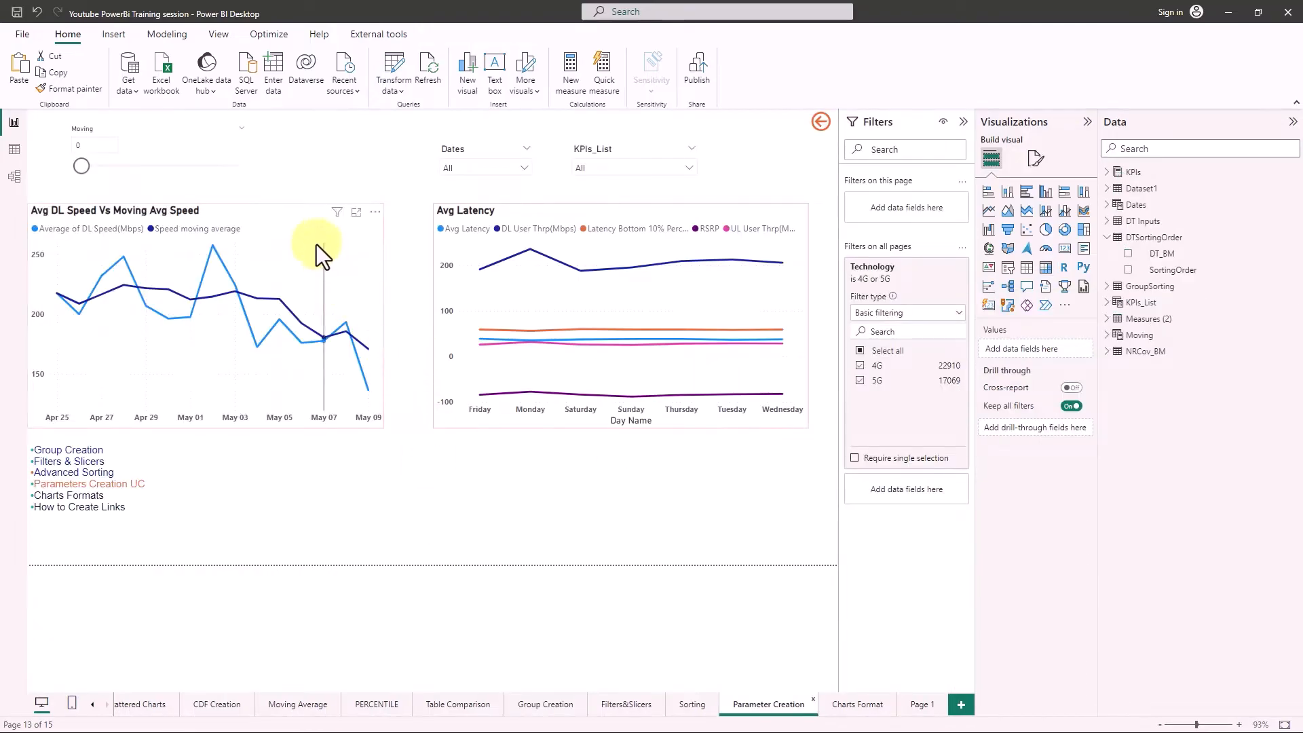
click(283, 210)
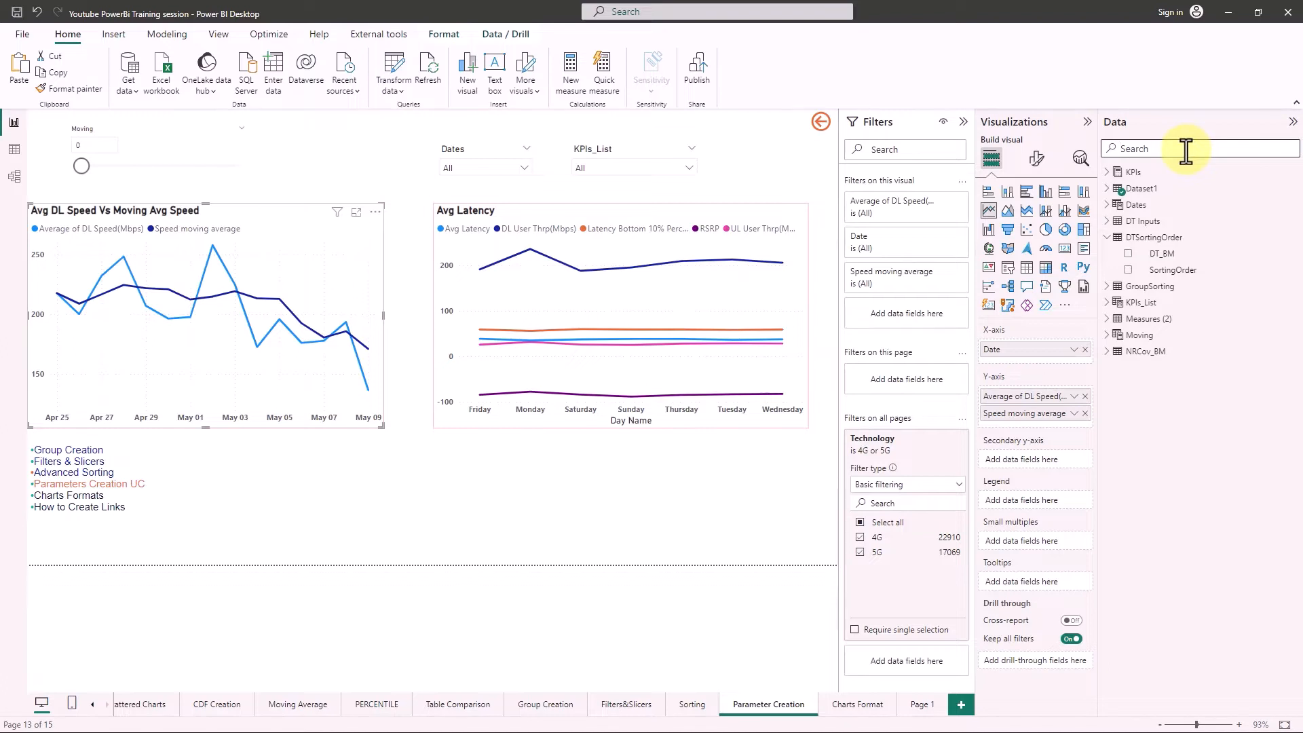
text(moving)
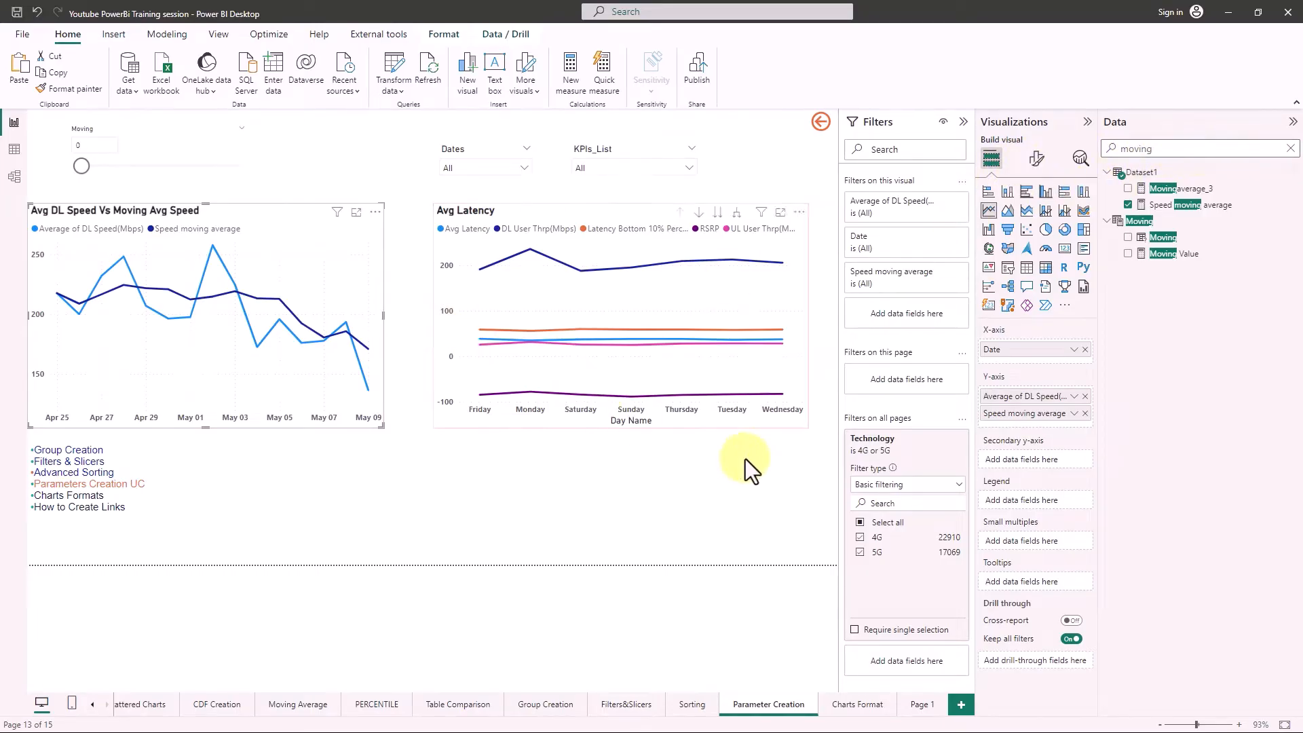
click(1208, 204)
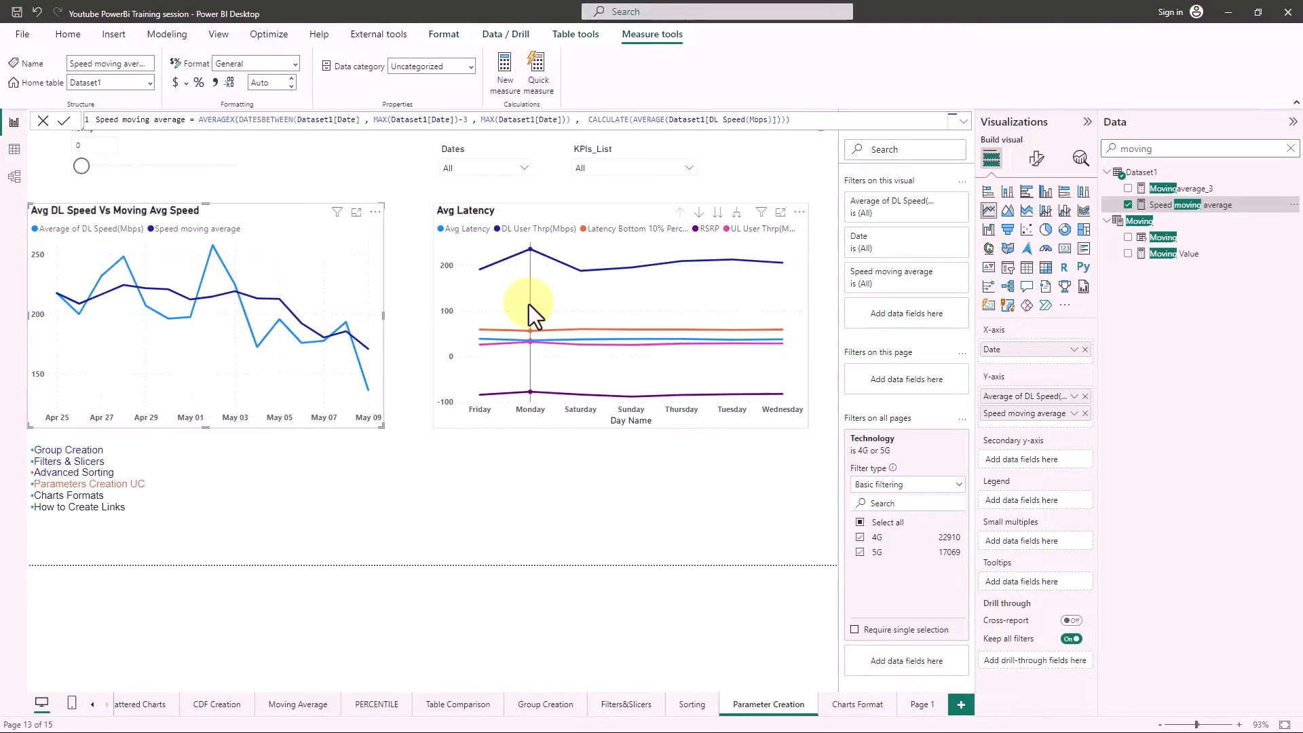
Set the number subtracted from the first MAX(Dataset1[Date]) to 0 in the Speed moving average formula and clear the field search.
click(469, 122)
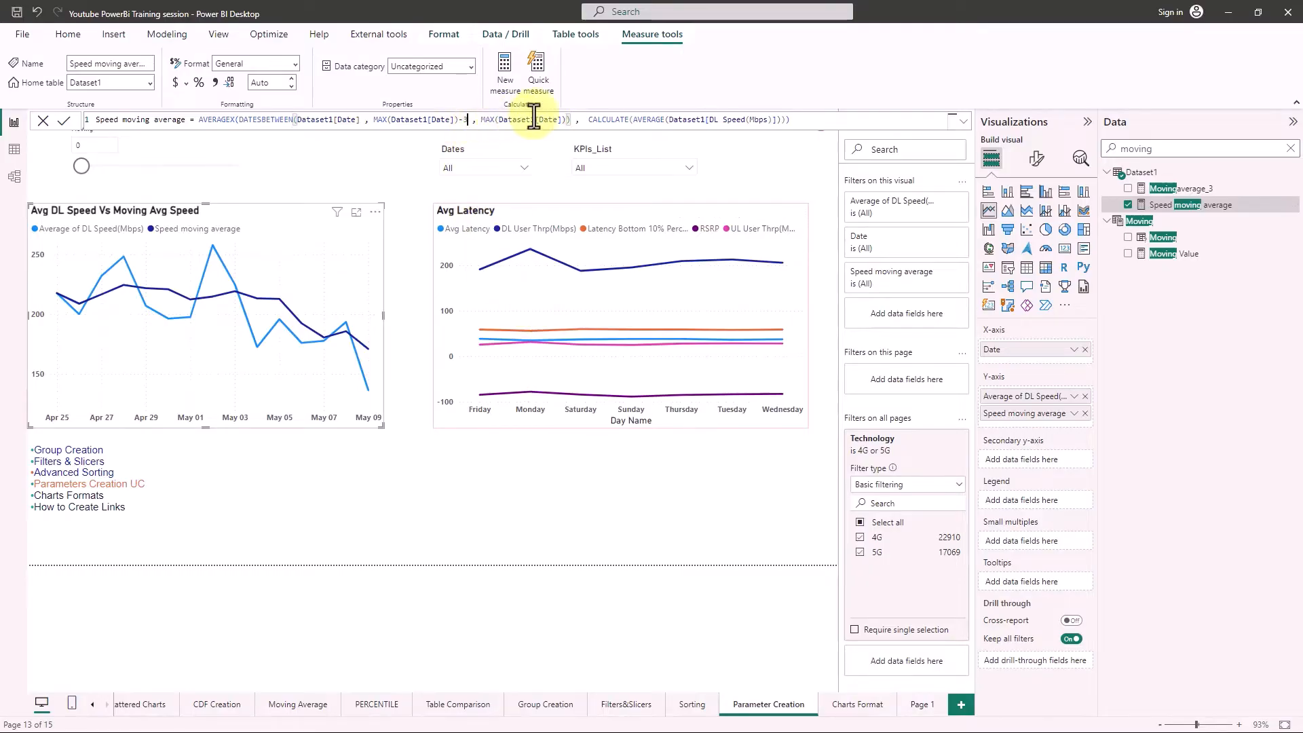
key(BackSpace)
text(0)
key(Return)
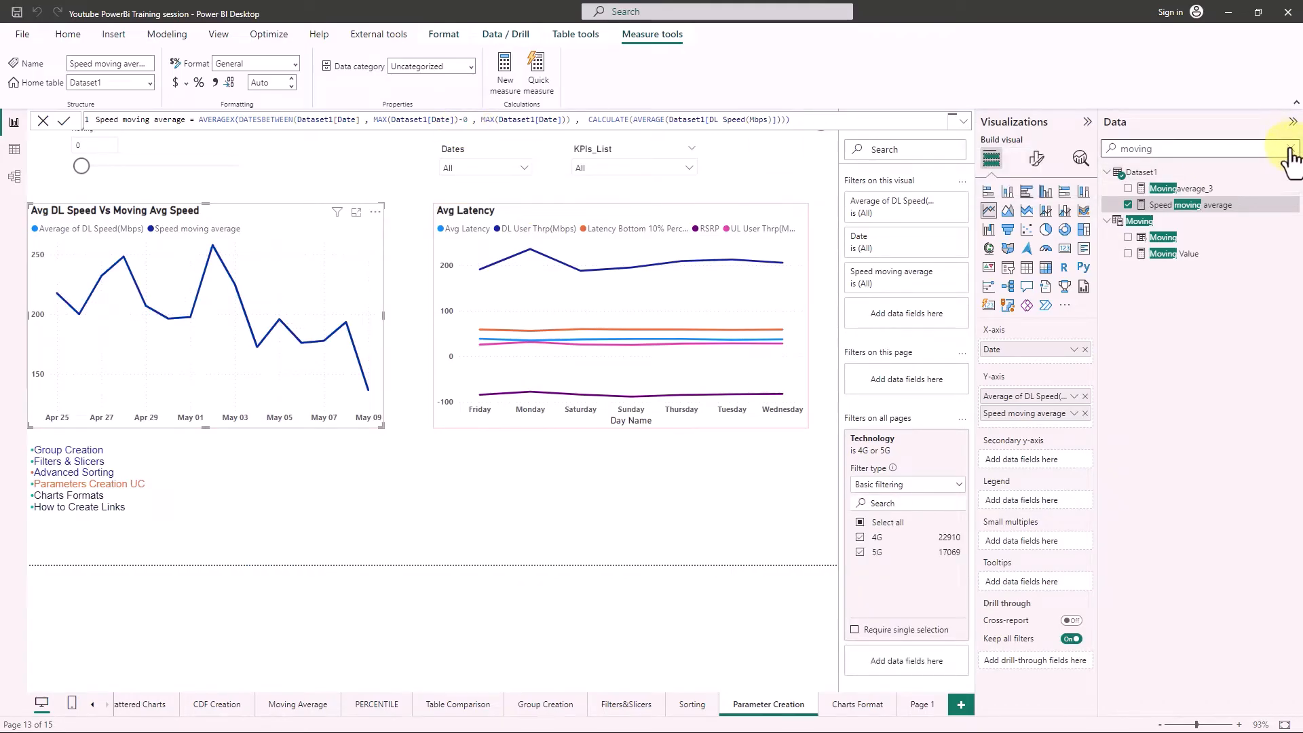
click(1290, 149)
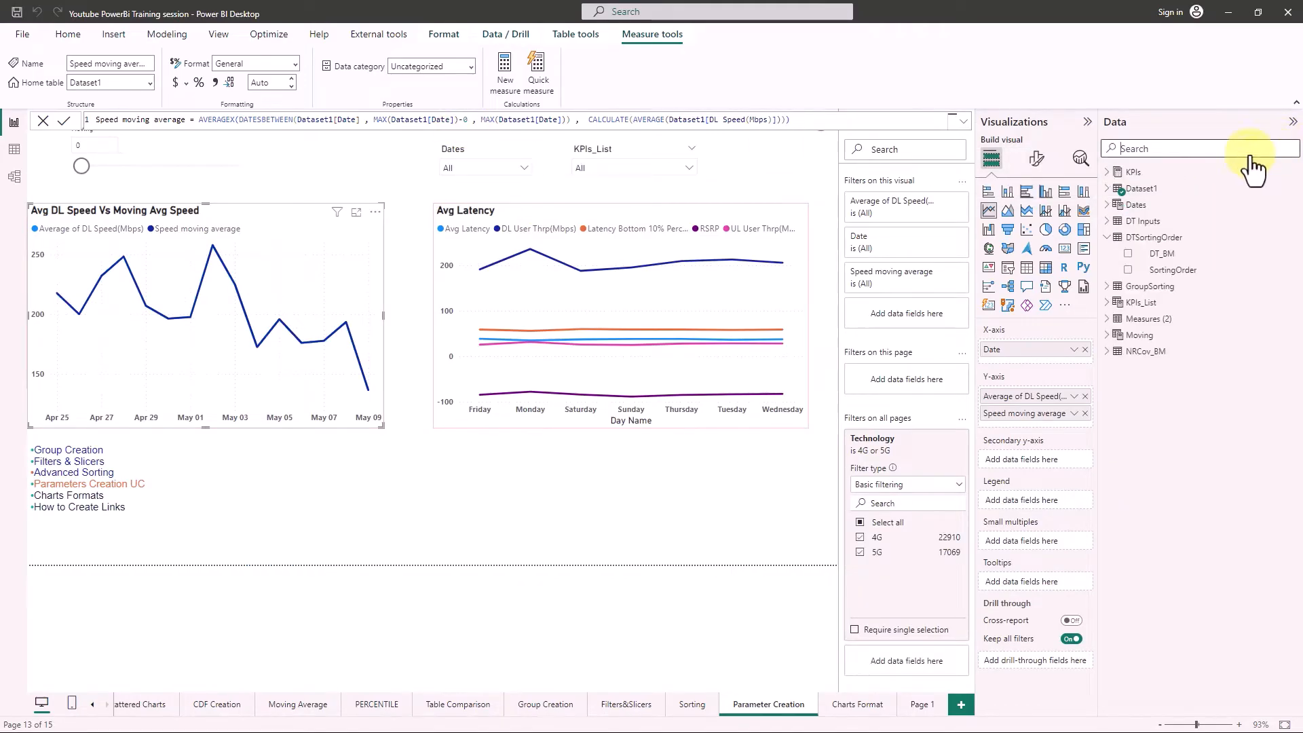
click(1159, 175)
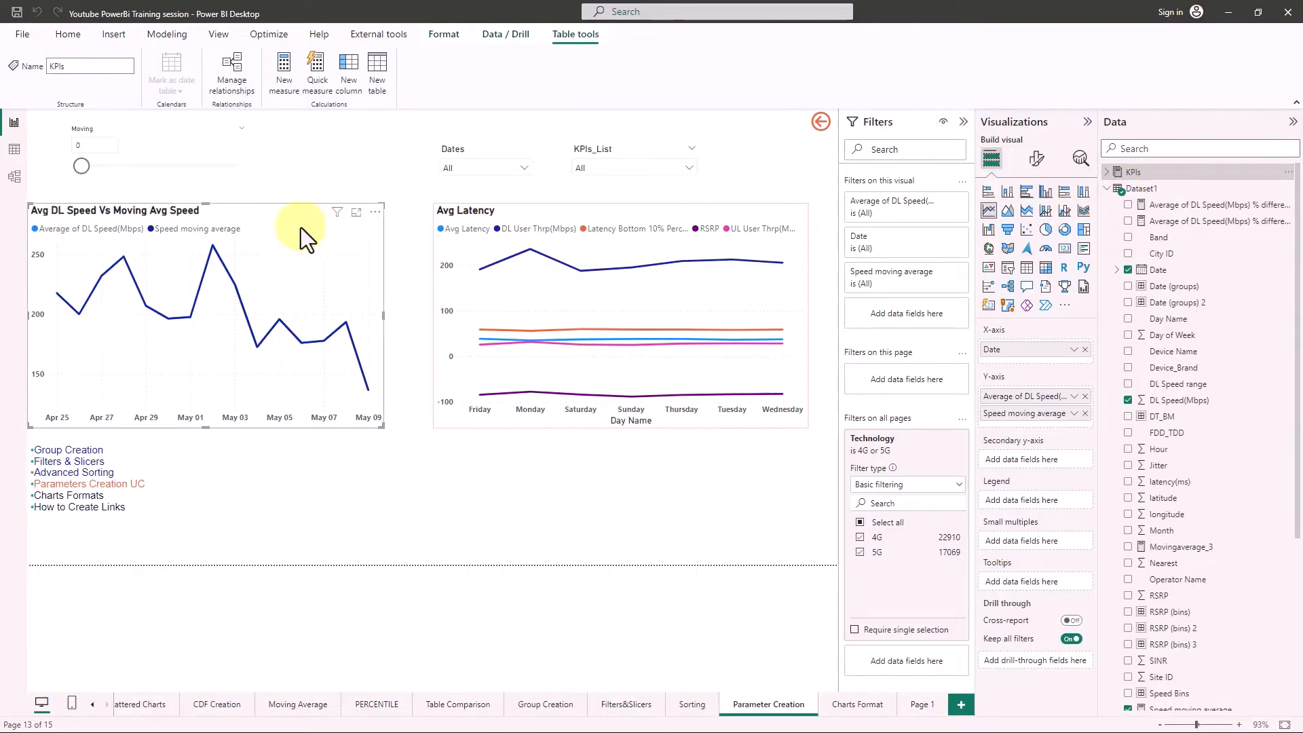
Delete the Moving slicer above the Avg DL Speed chart and collapse the Dataset1 field list.
click(192, 151)
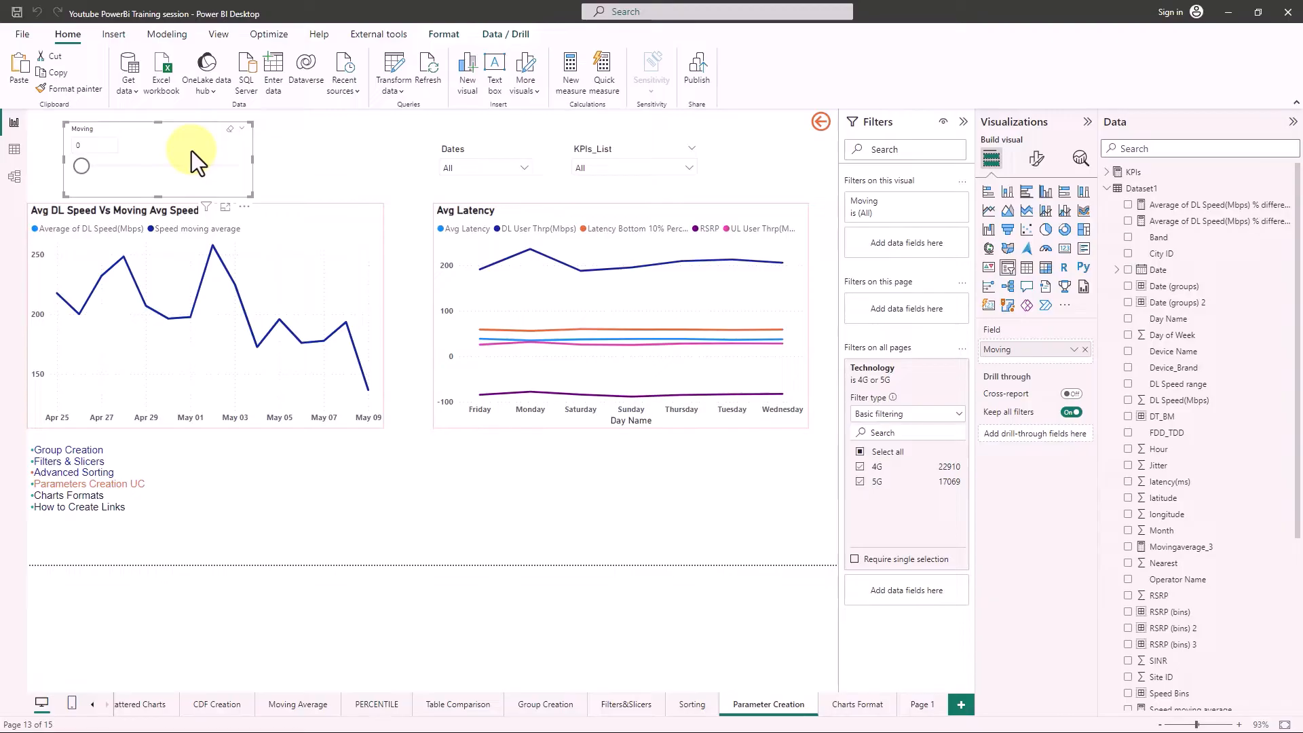
key(Delete)
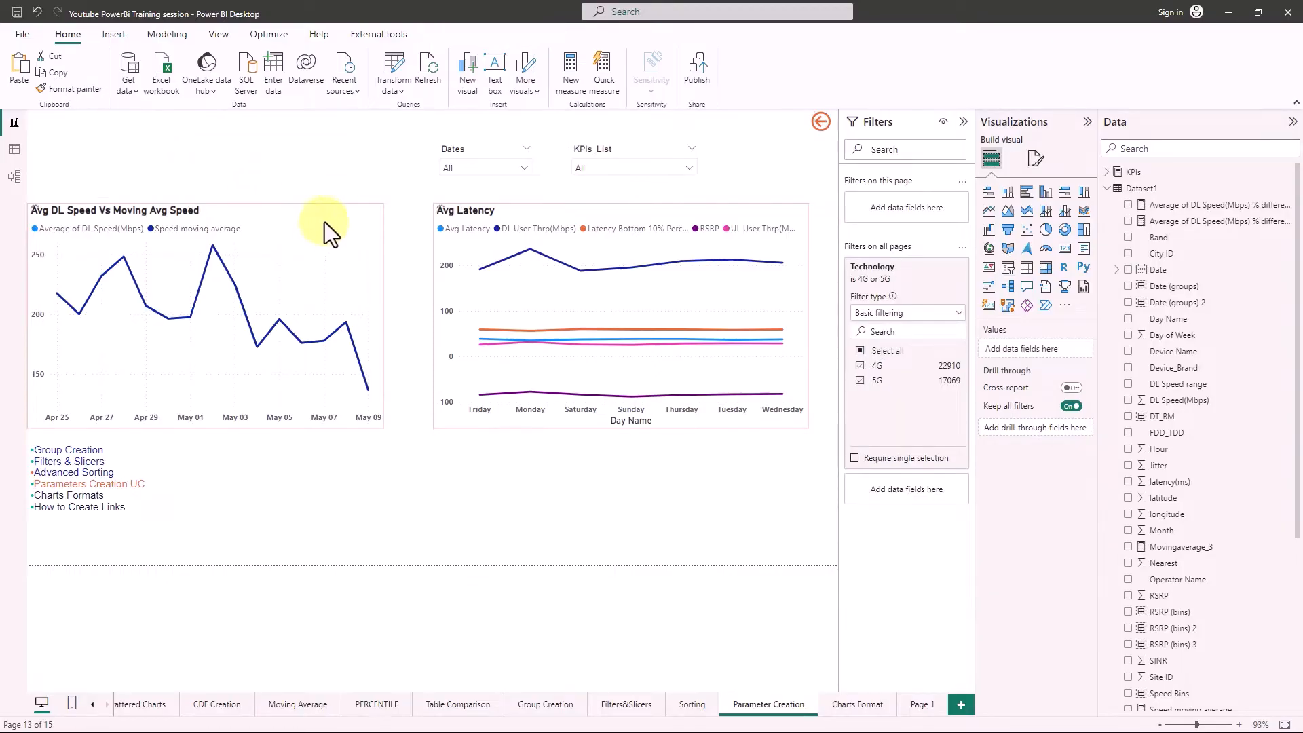
click(324, 218)
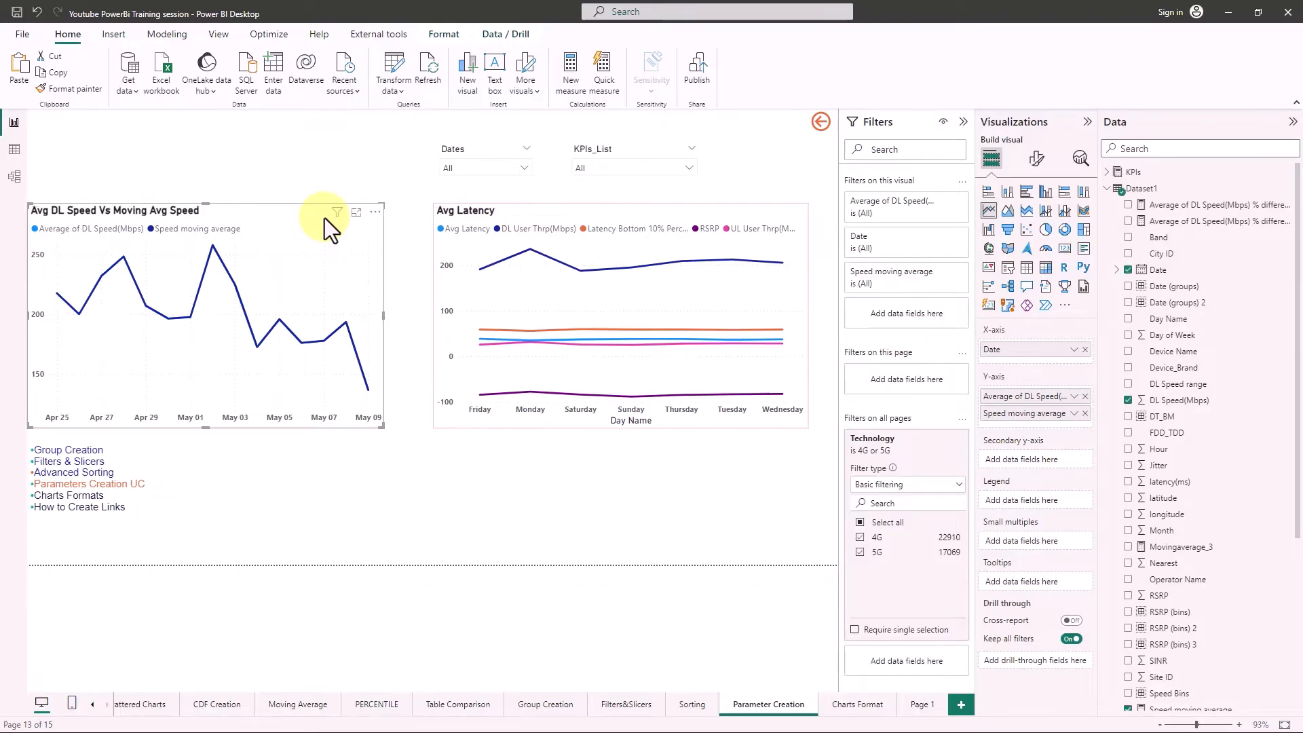
click(1115, 188)
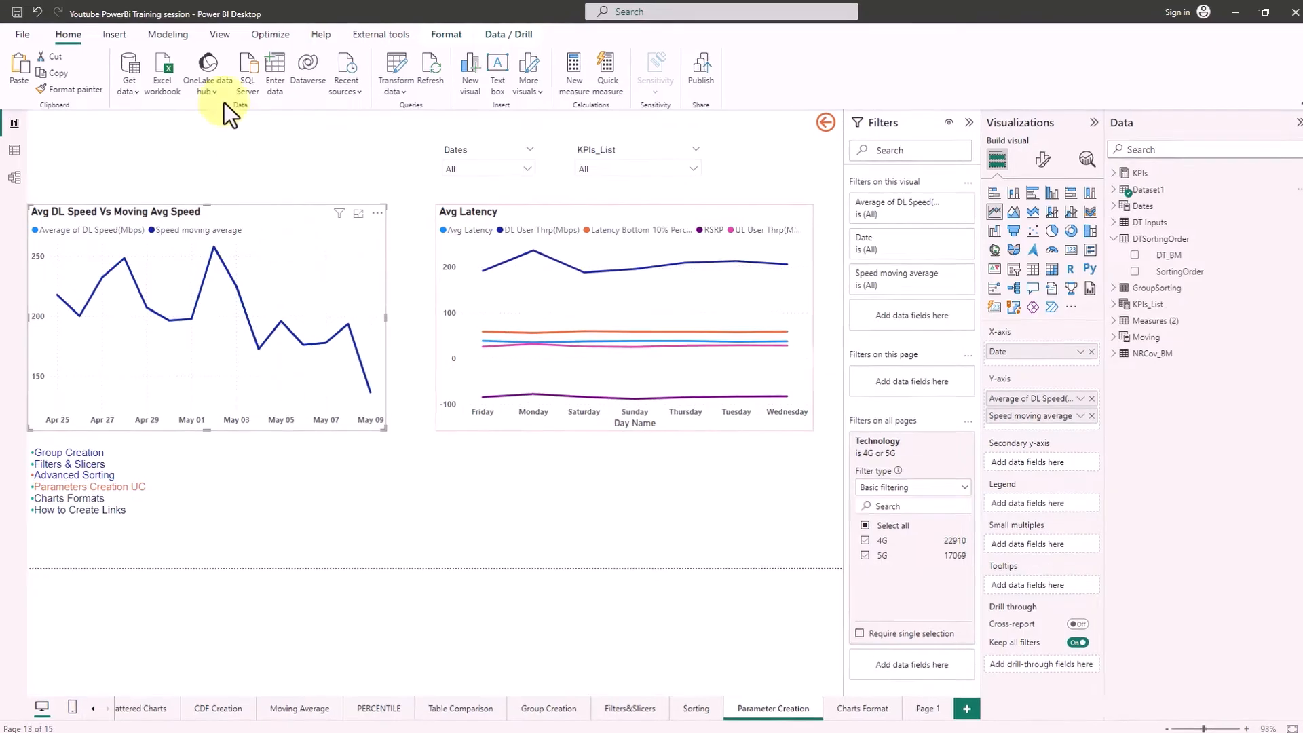
Create a whole-number numeric range parameter named Parameter with minimum 0, maximum 20 and increment 1, adding its slicer to the page.
click(170, 38)
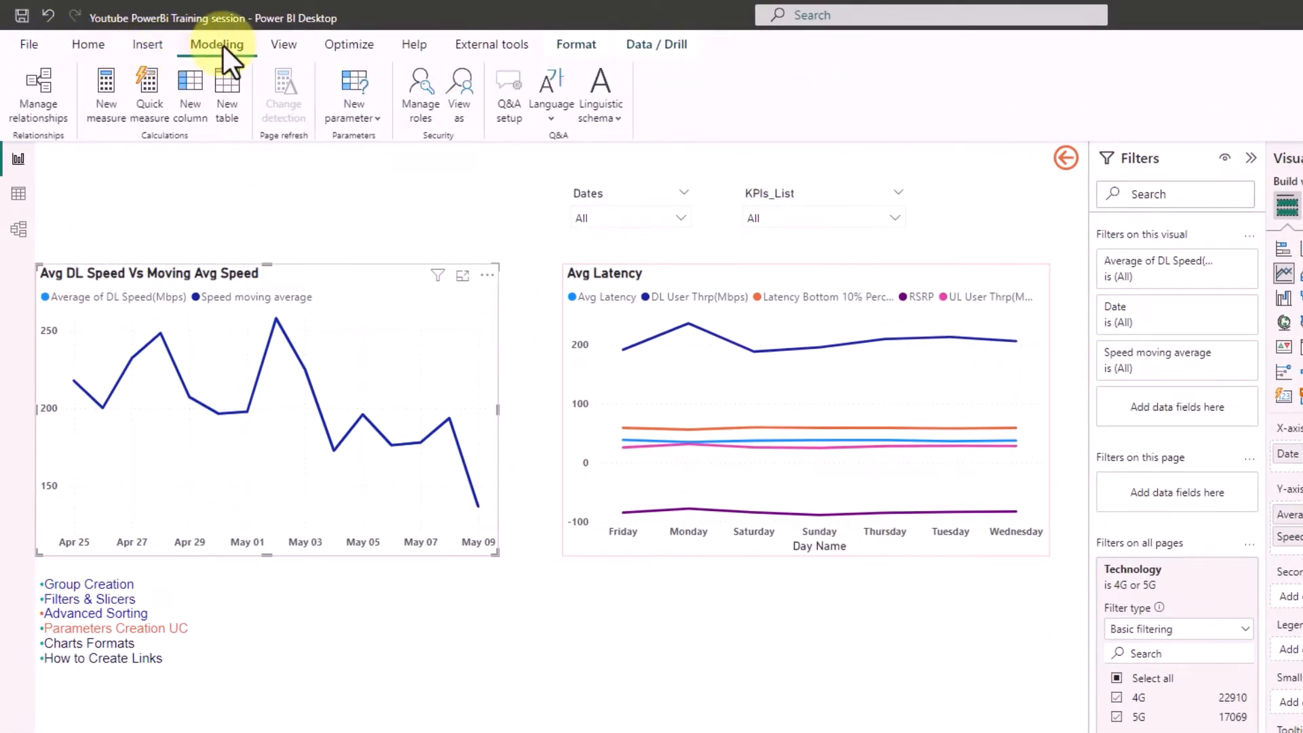
click(376, 121)
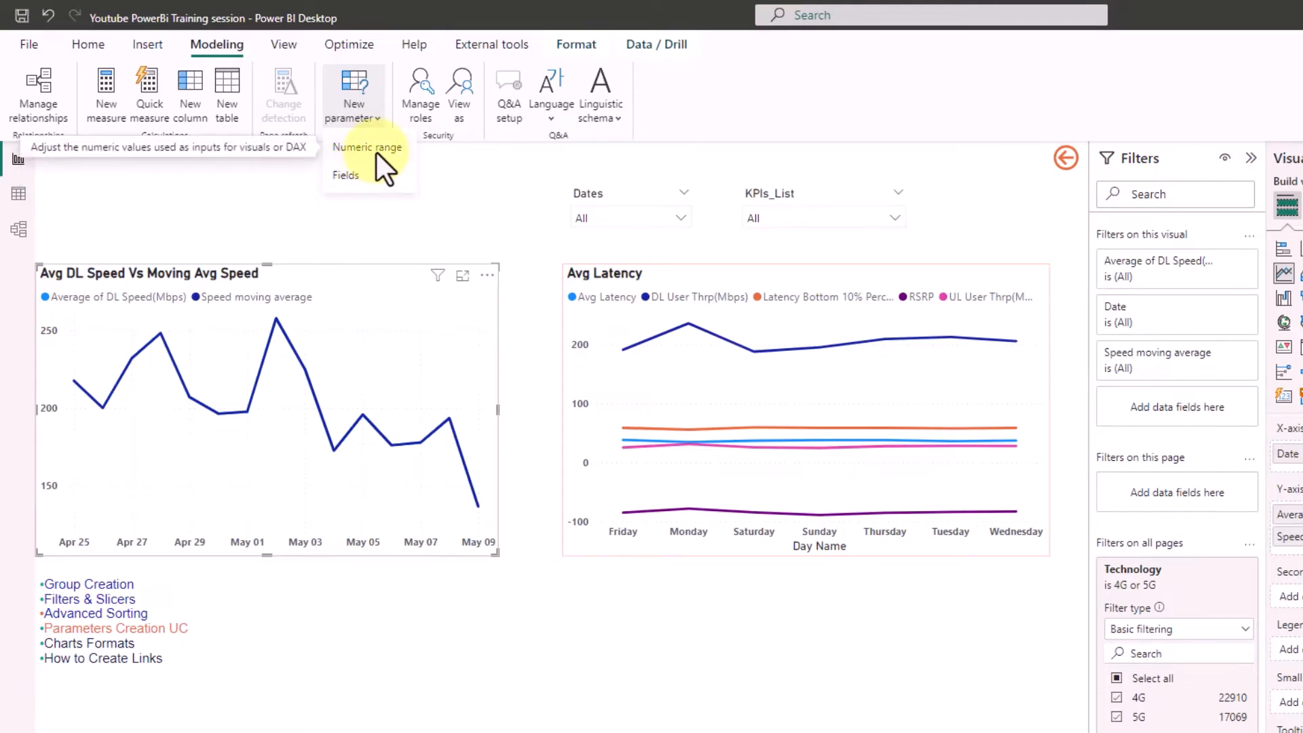
click(377, 152)
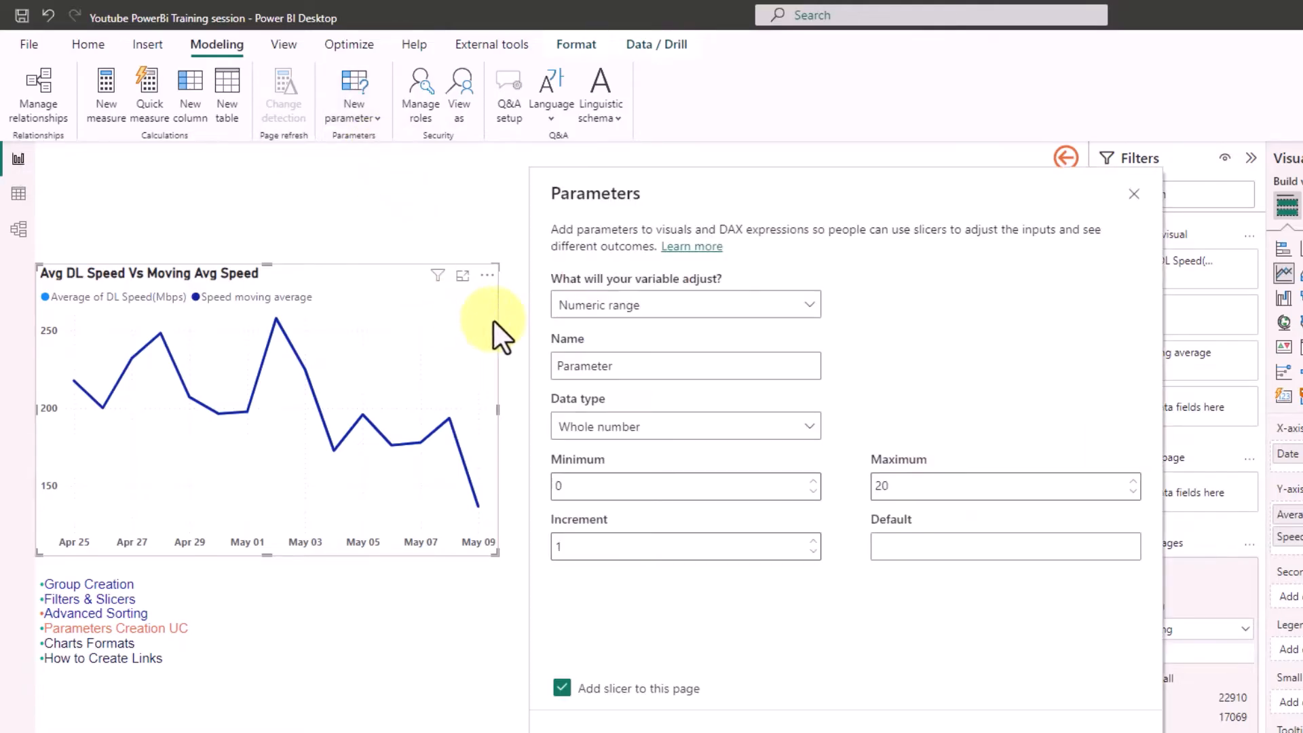
double_click(661, 365)
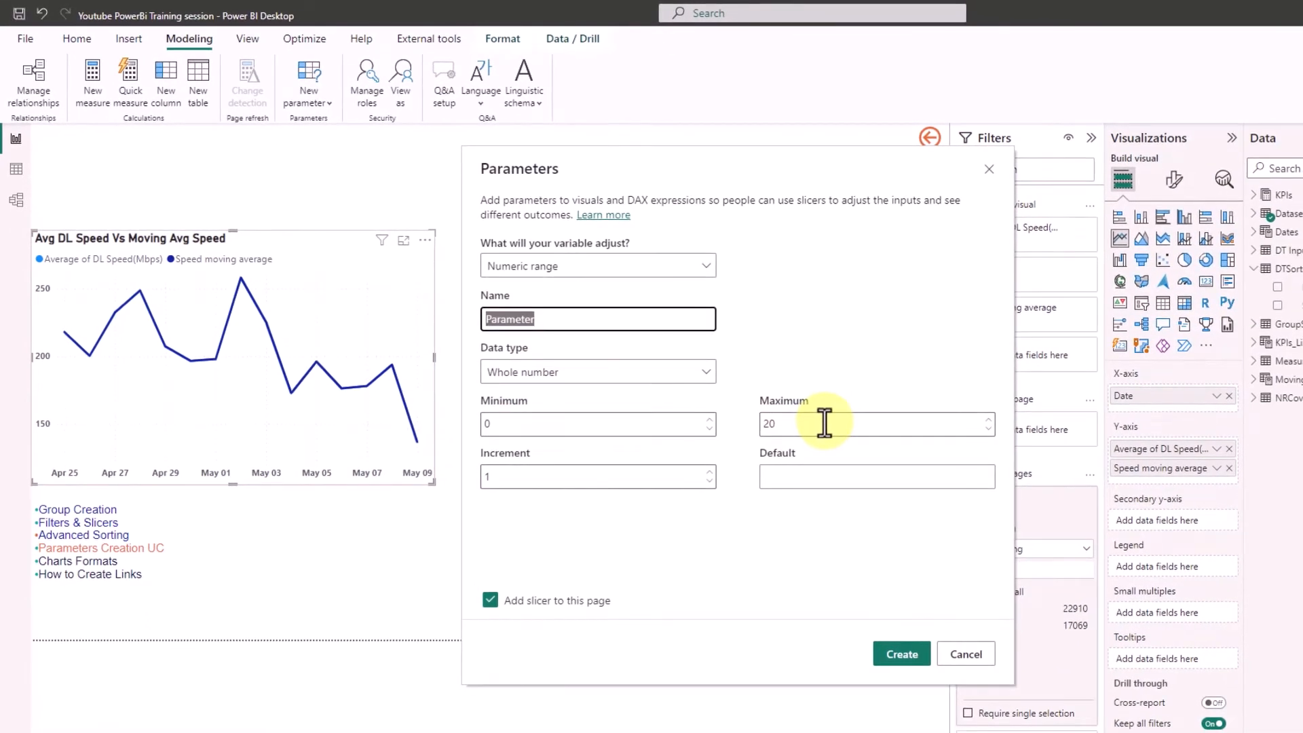
drag(825, 422, 753, 425)
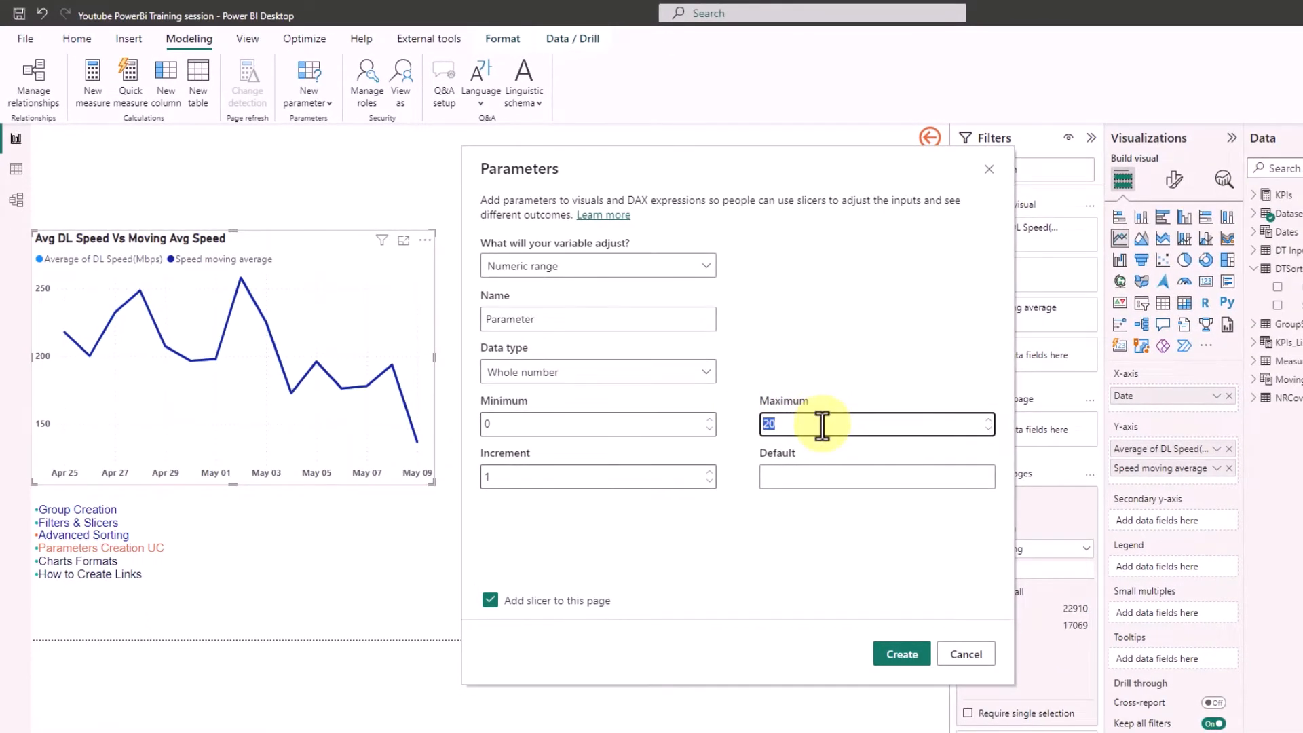
key(BackSpace)
text(2)
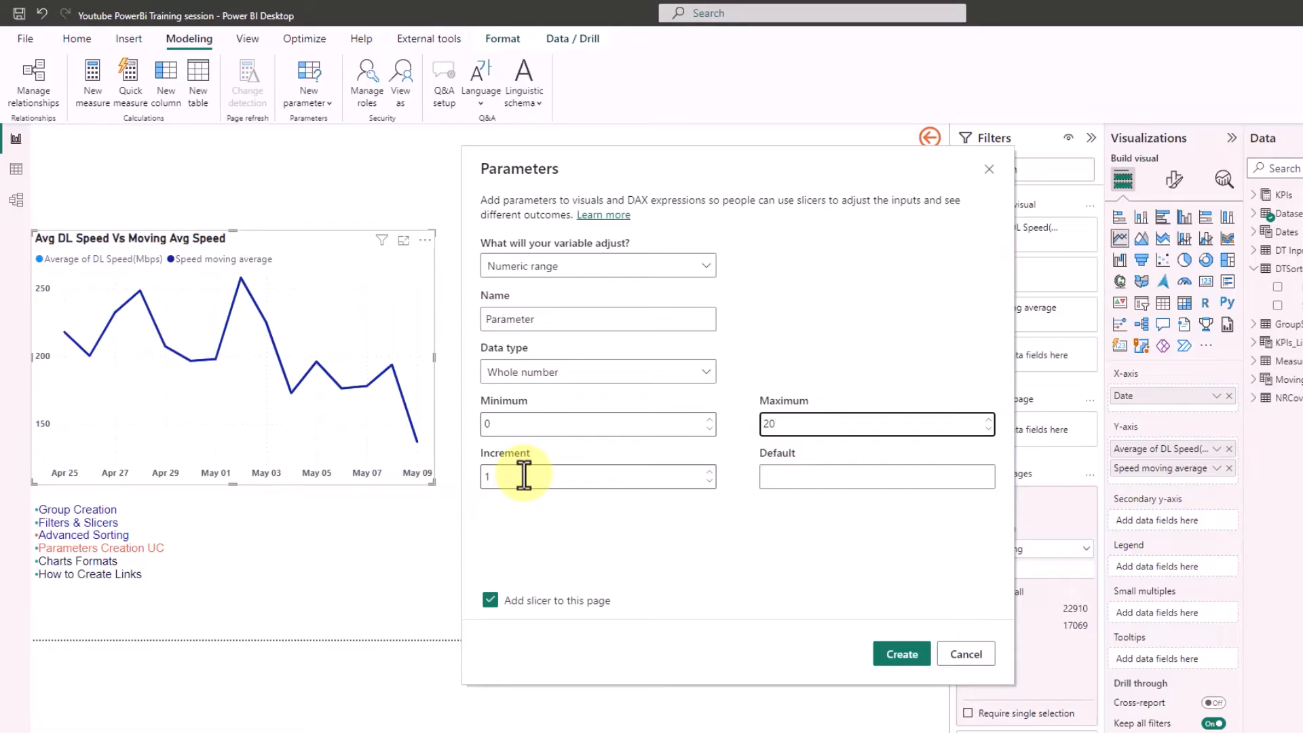
drag(524, 476, 485, 476)
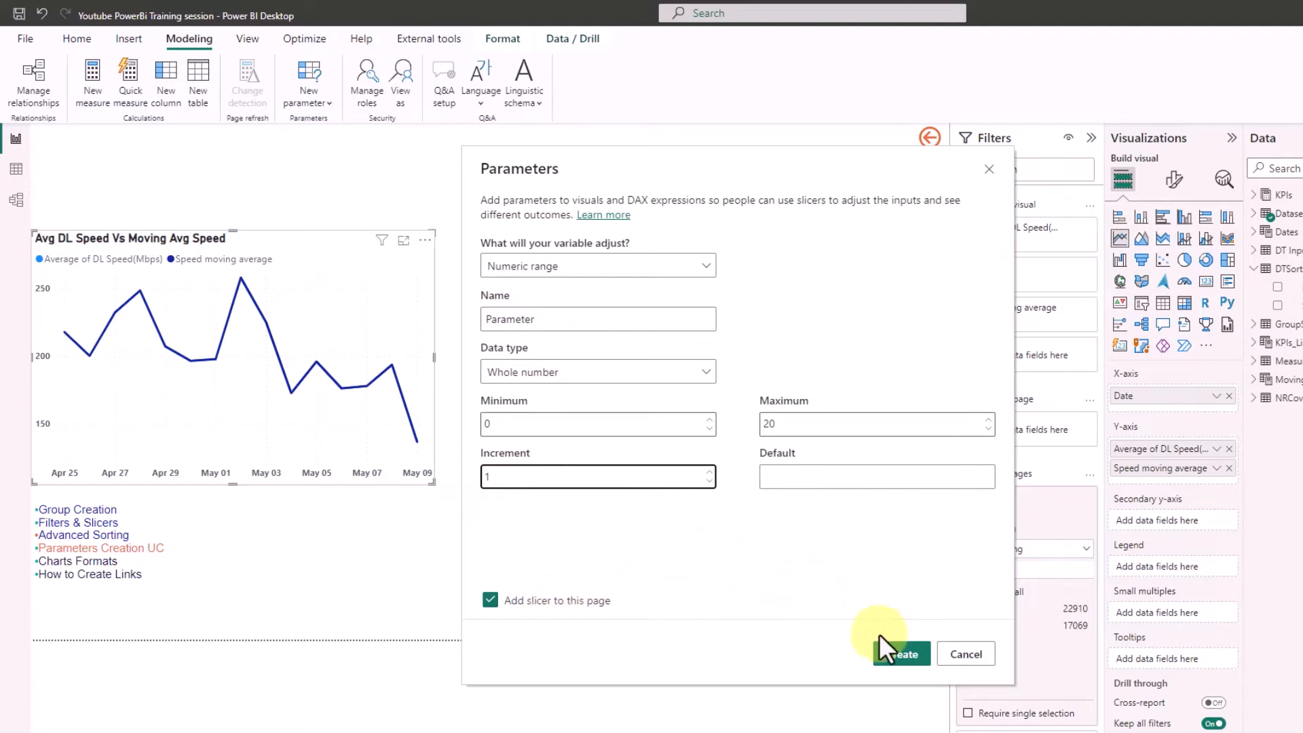
click(901, 656)
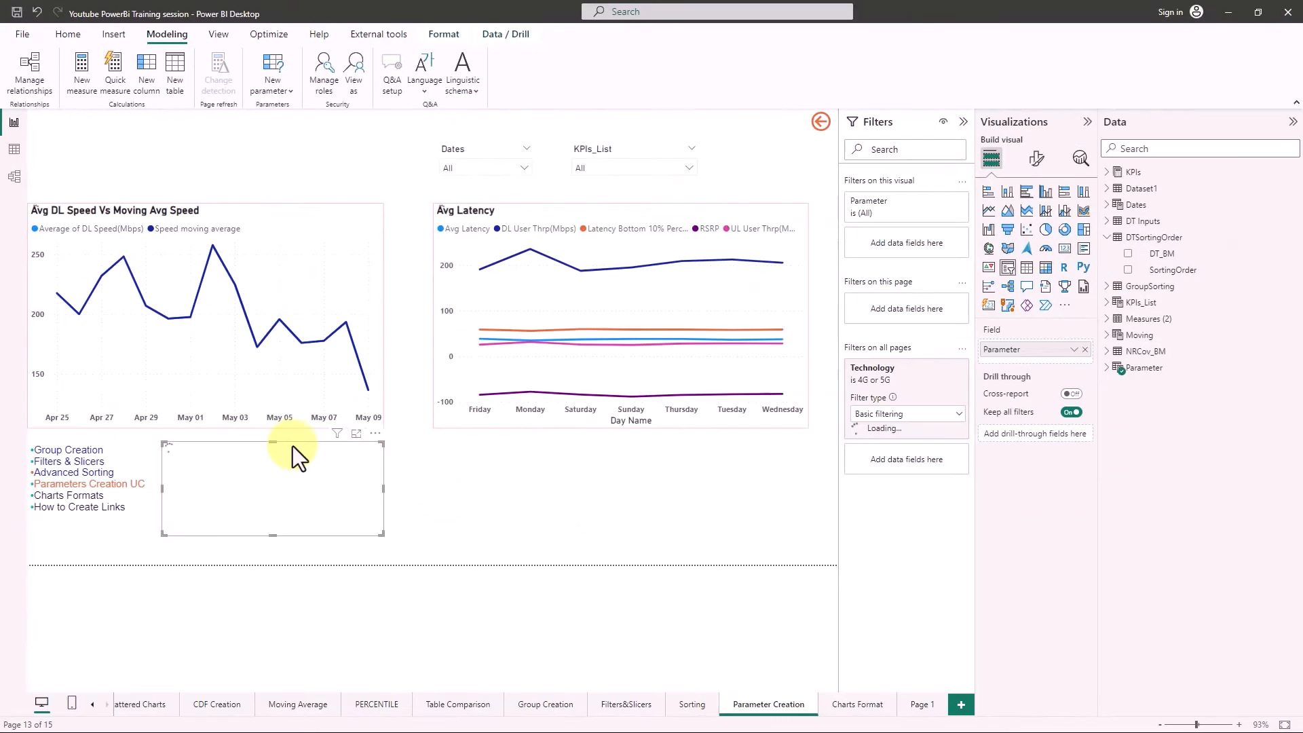
Move the Parameter slicer above the Avg DL Speed Vs Moving Avg Speed chart and set it to 4.
drag(292, 450, 251, 111)
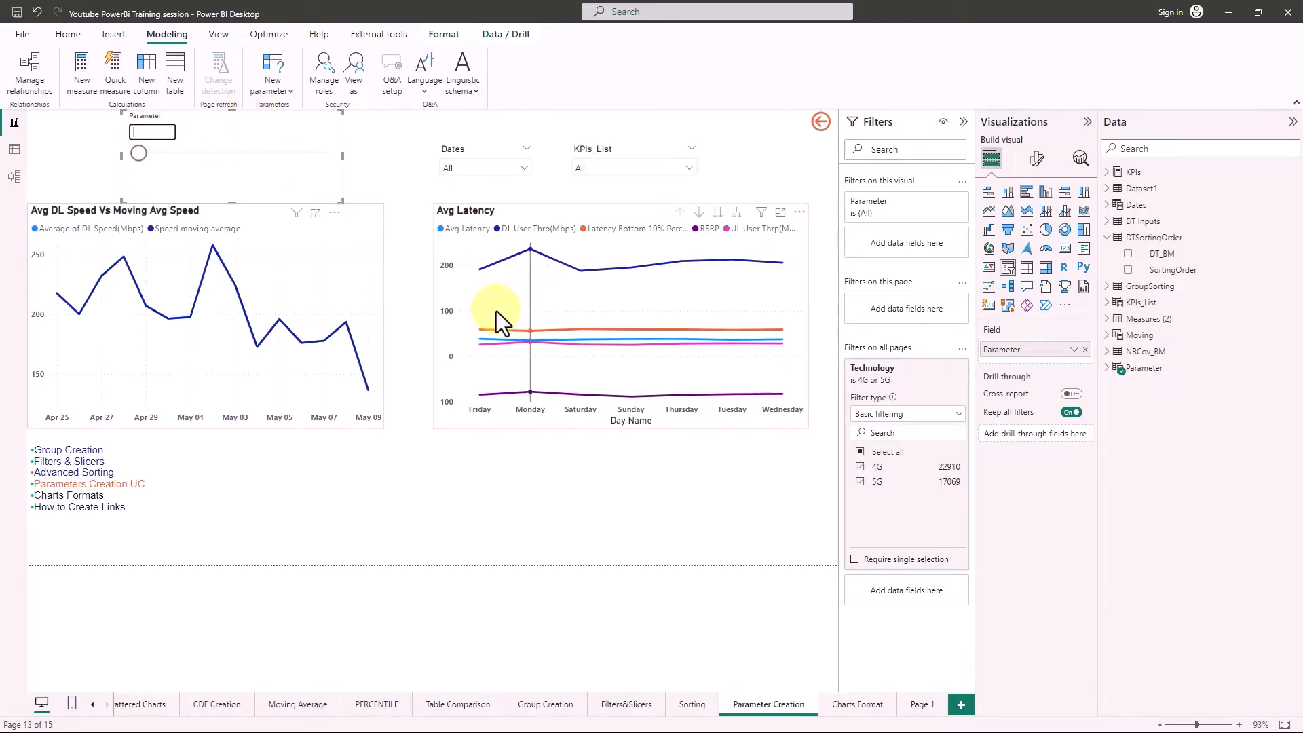
mouse_move(497, 312)
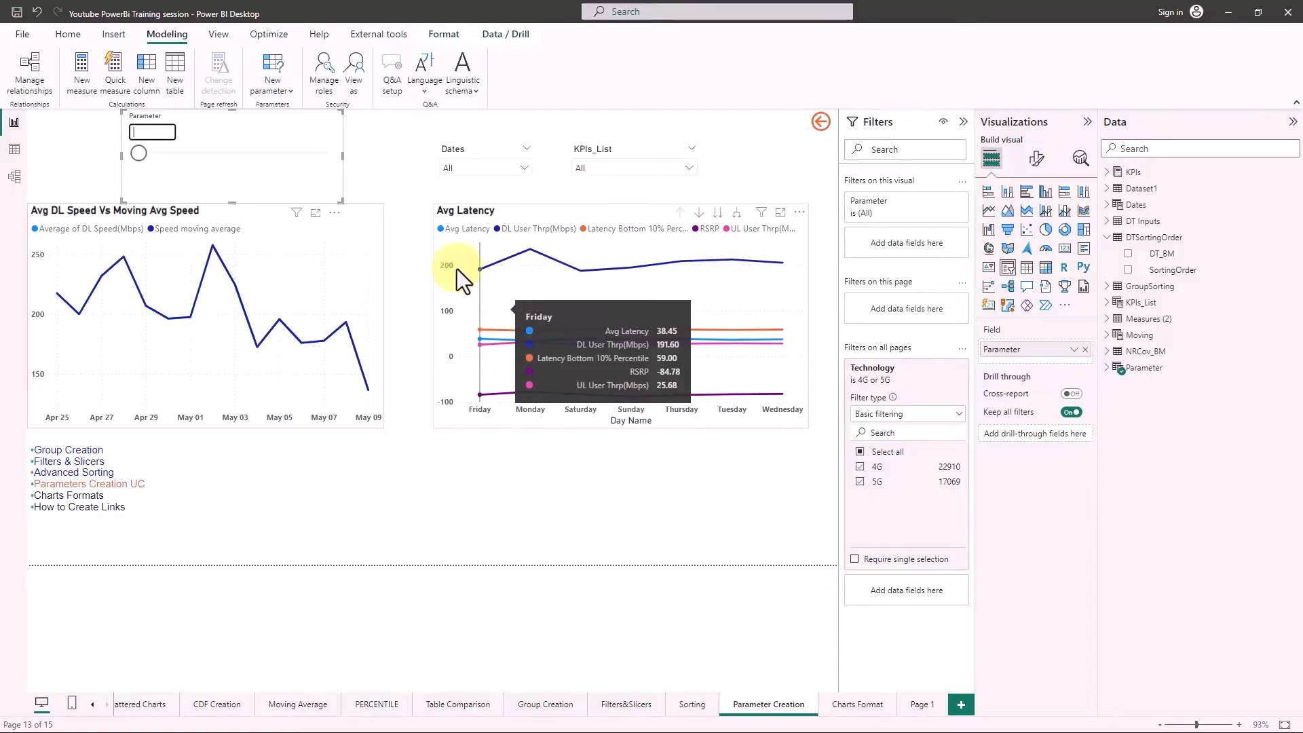
text(4)
key(Return)
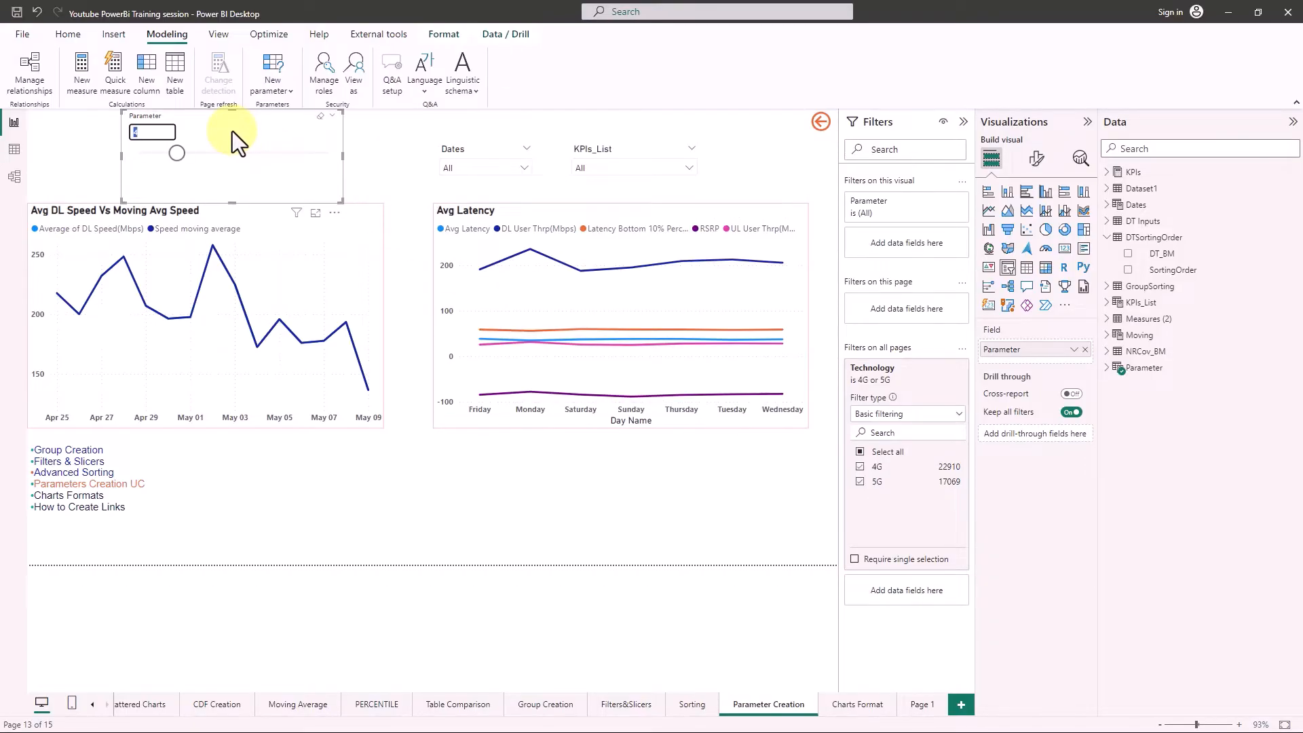
Replace the 0 subtracted from the first MAX(Dataset1[Date]) in the Speed moving average formula with Parameter[Parameter Value].
click(260, 235)
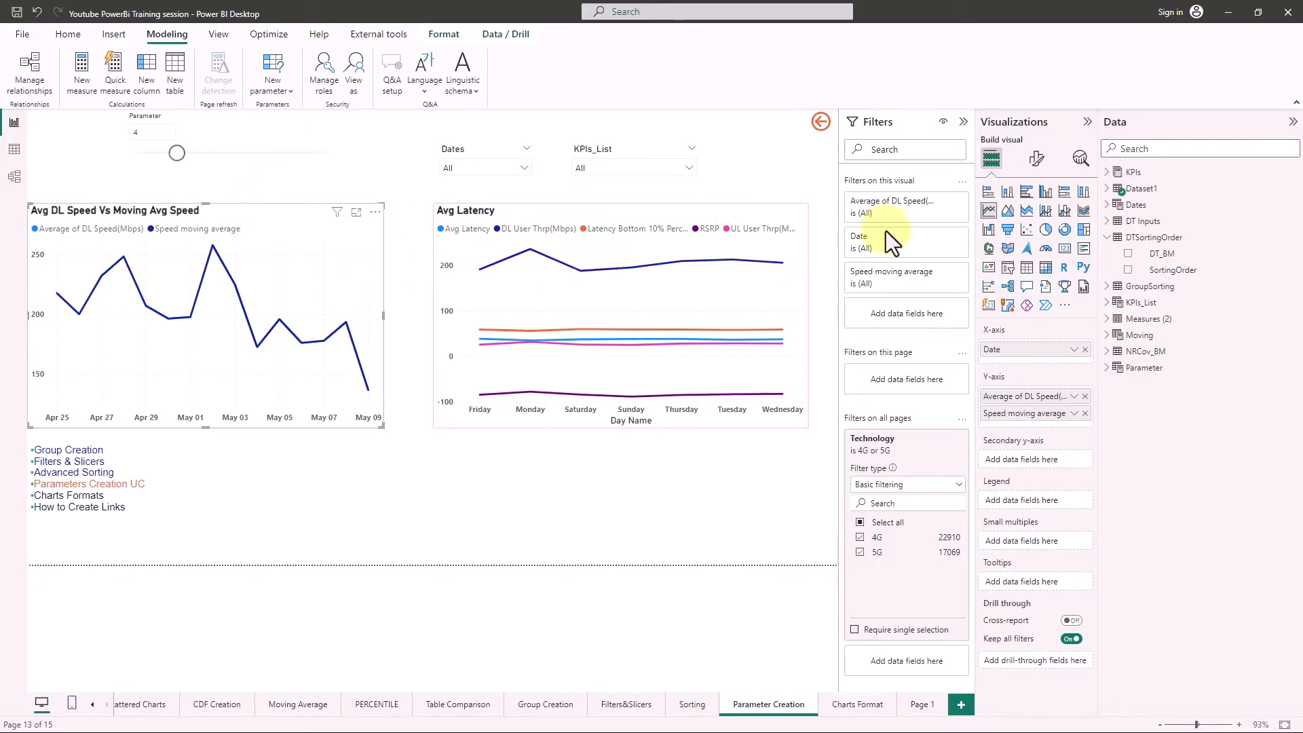
click(1125, 190)
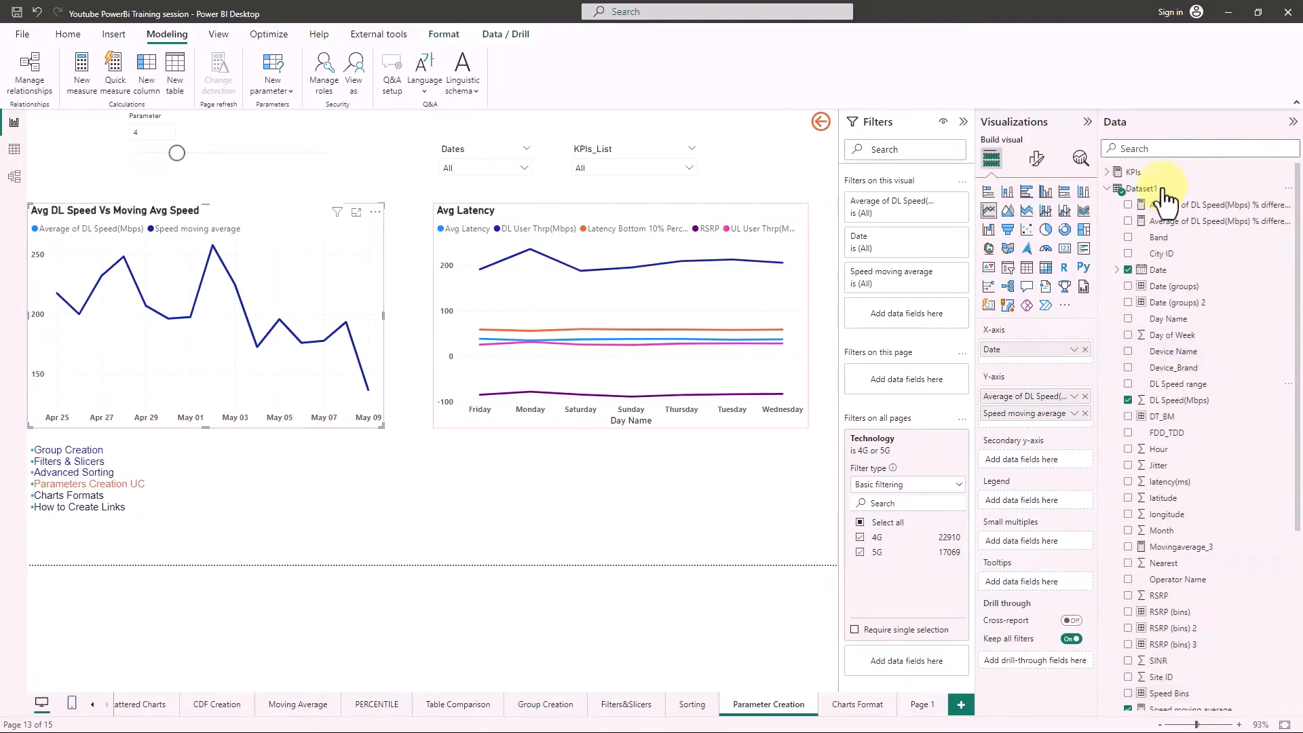
click(1184, 708)
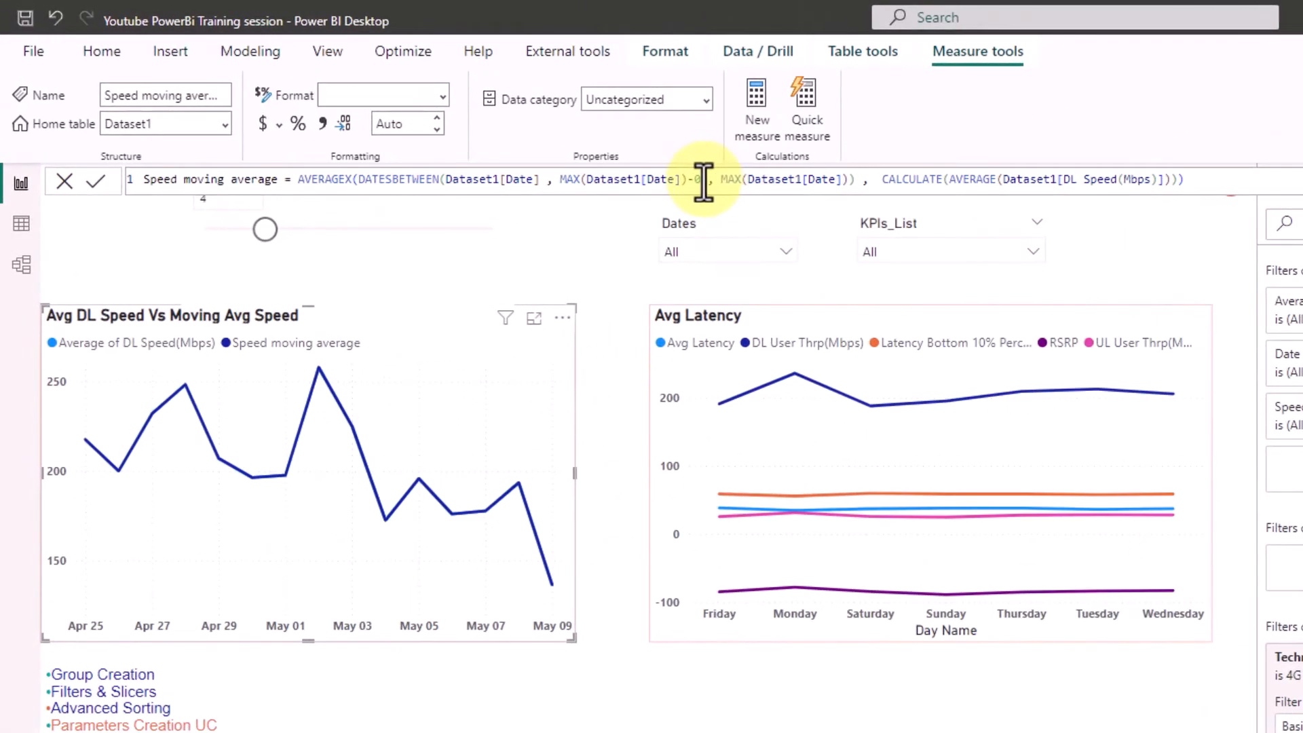
click(702, 182)
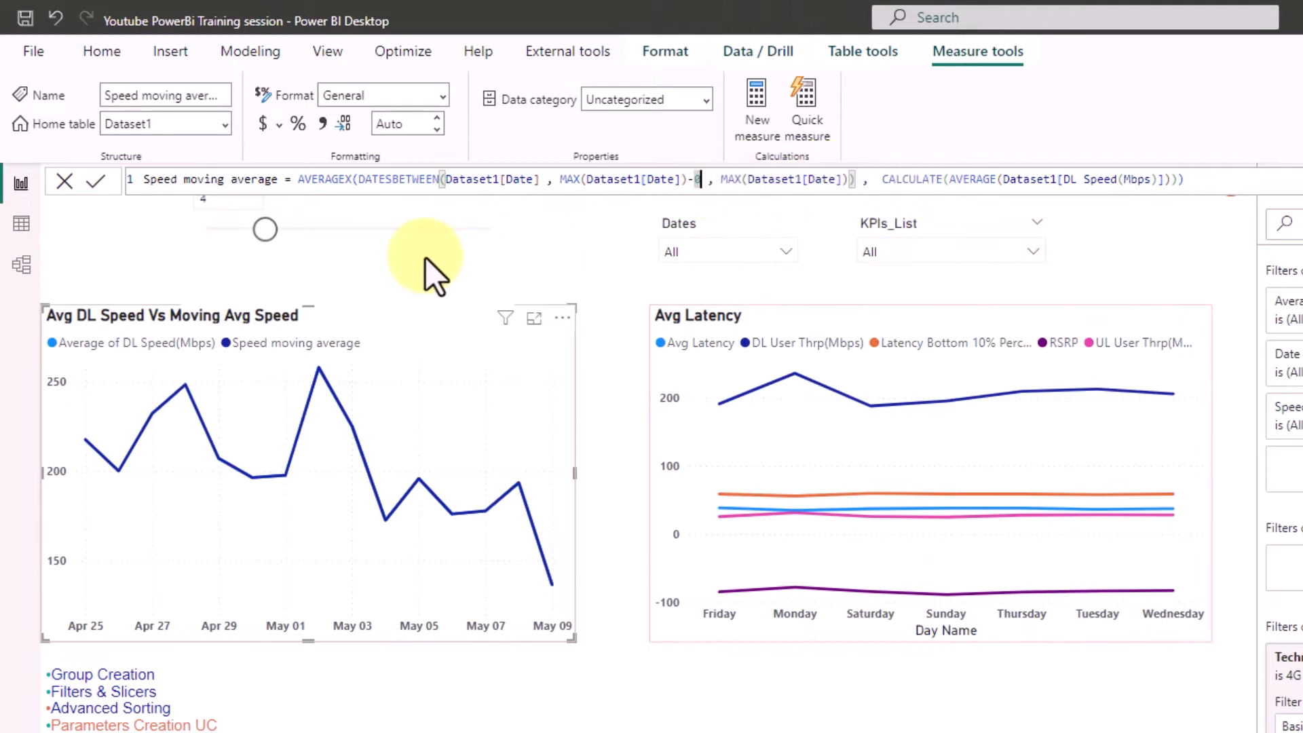
key(BackSpace)
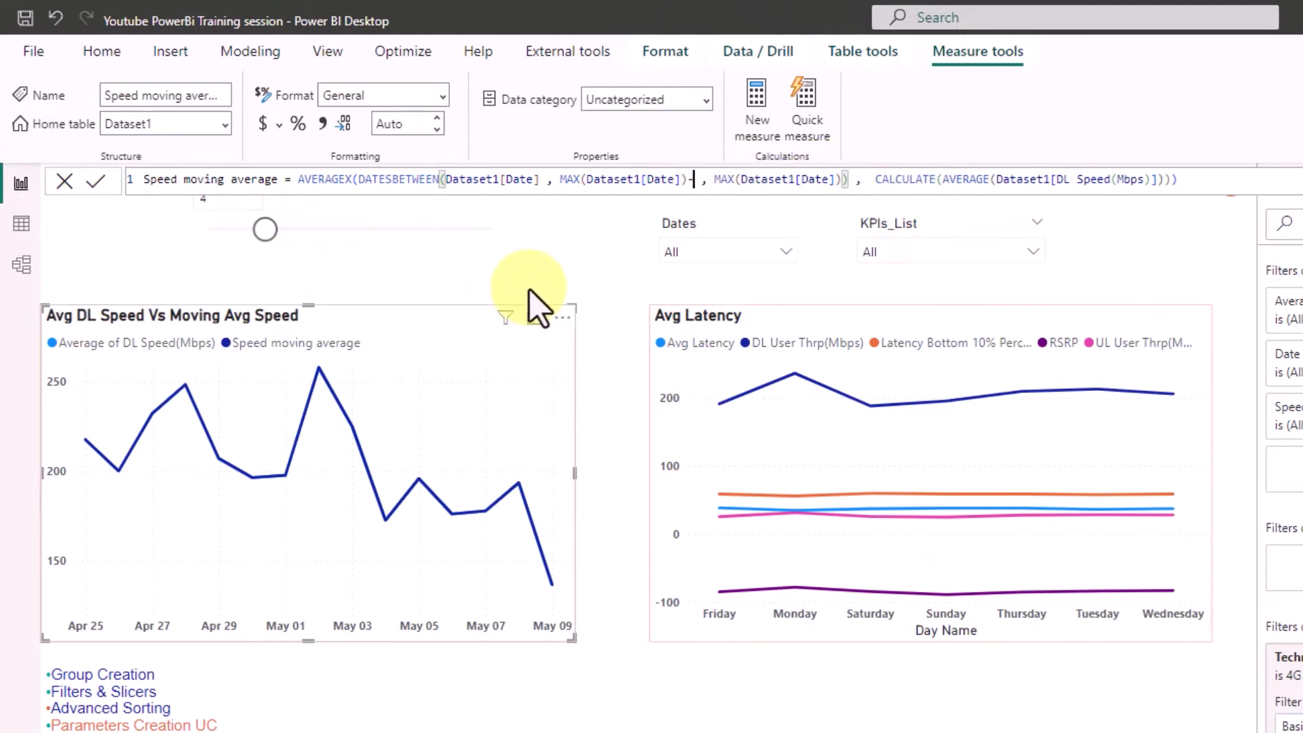
text(pa)
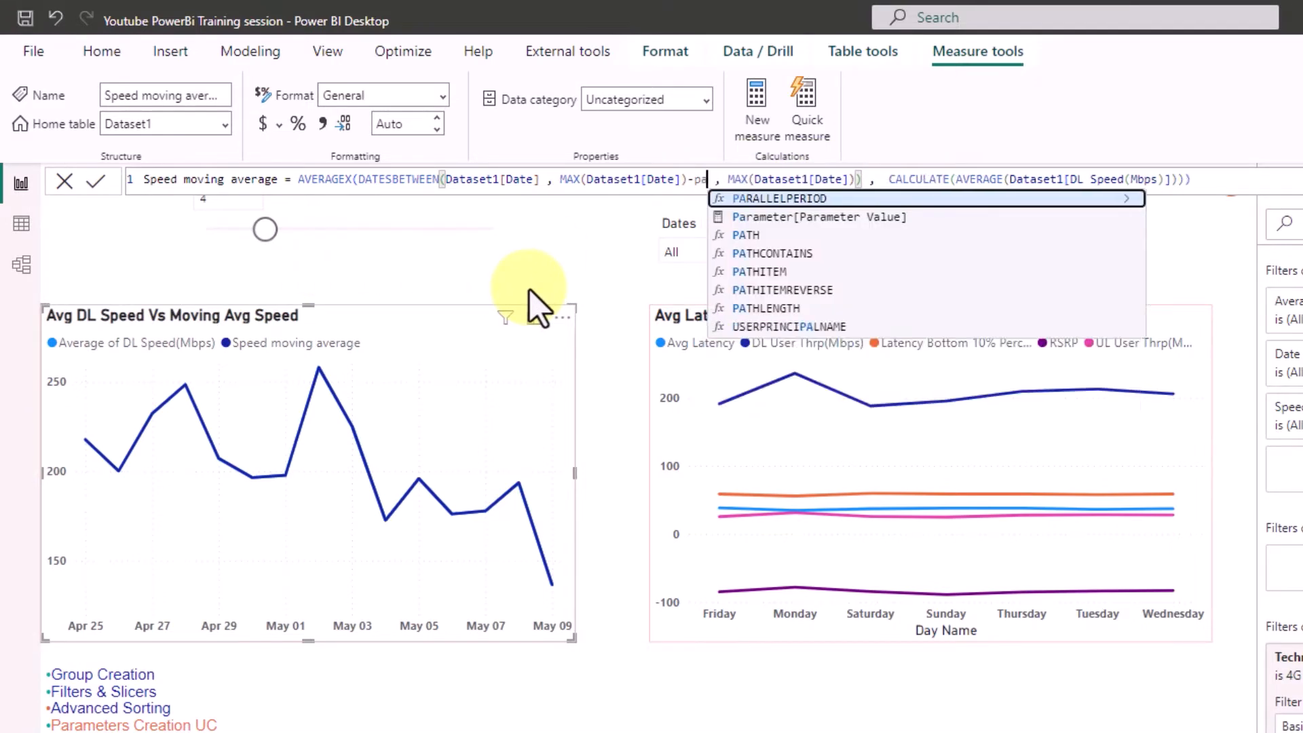
text(rameter)
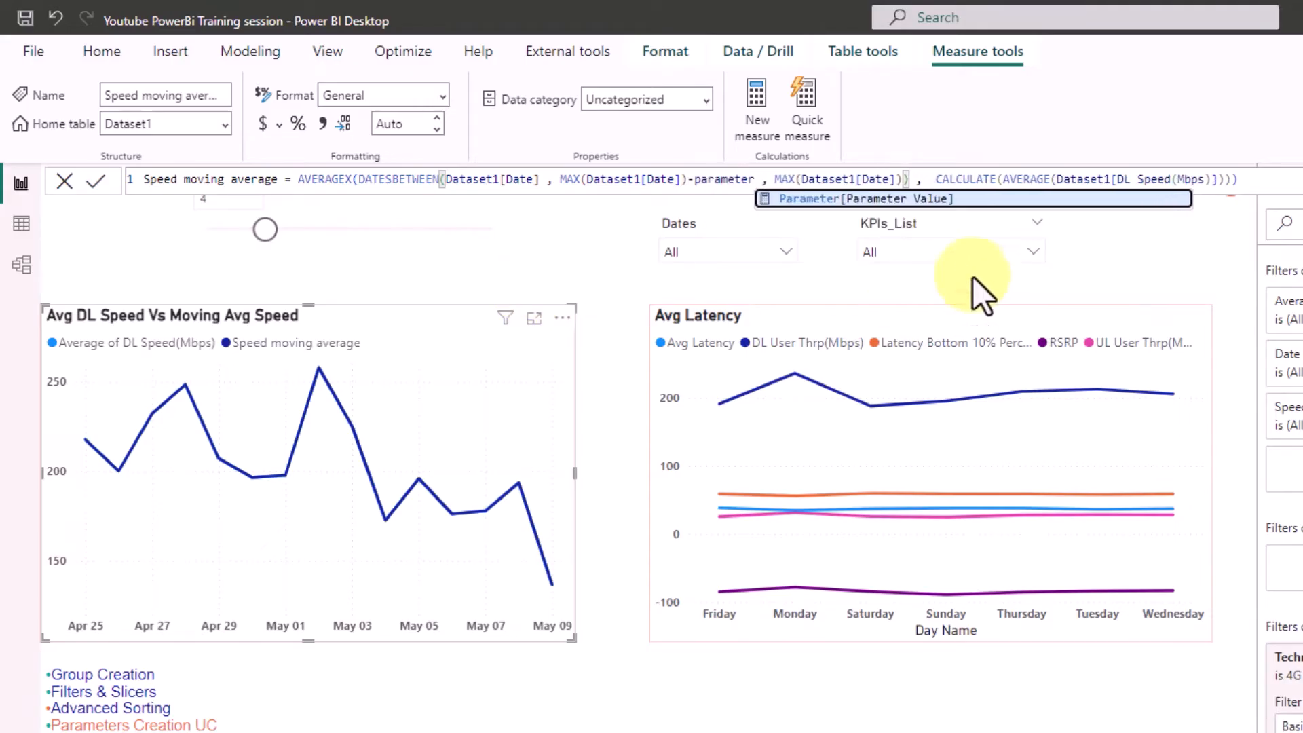
click(836, 201)
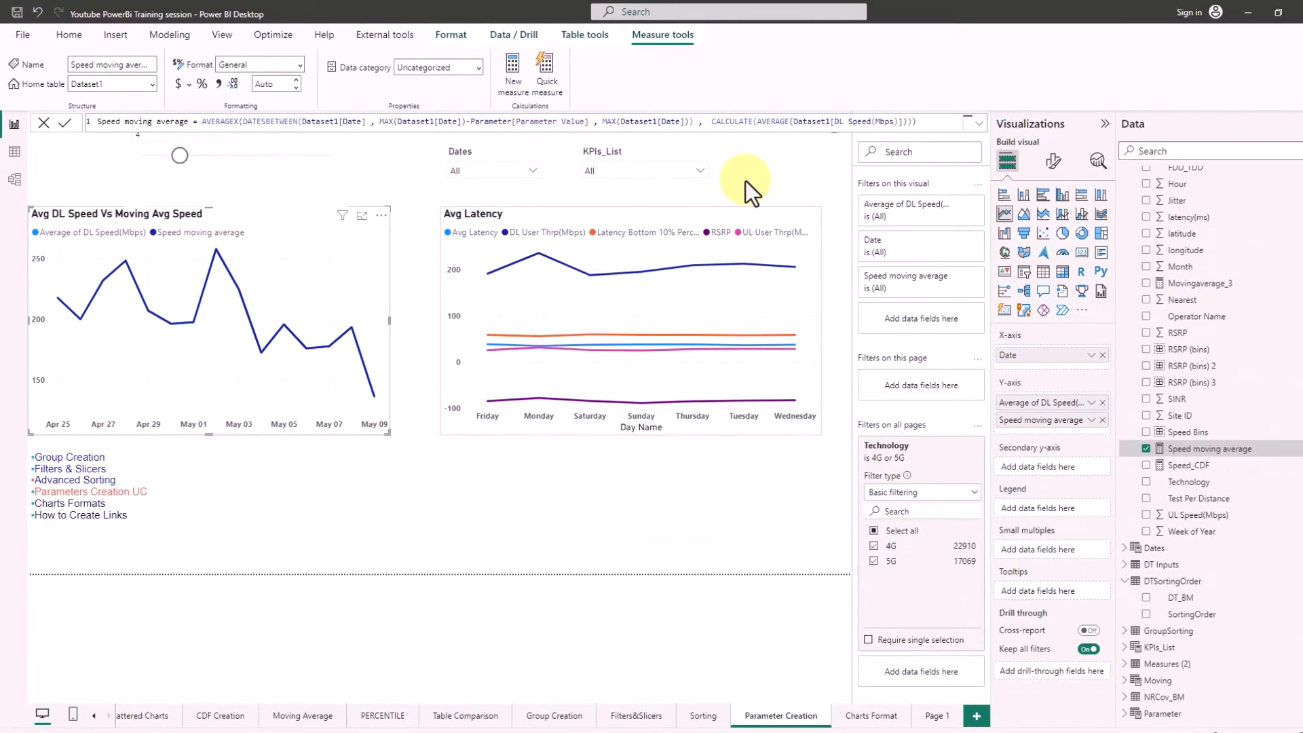
key(Return)
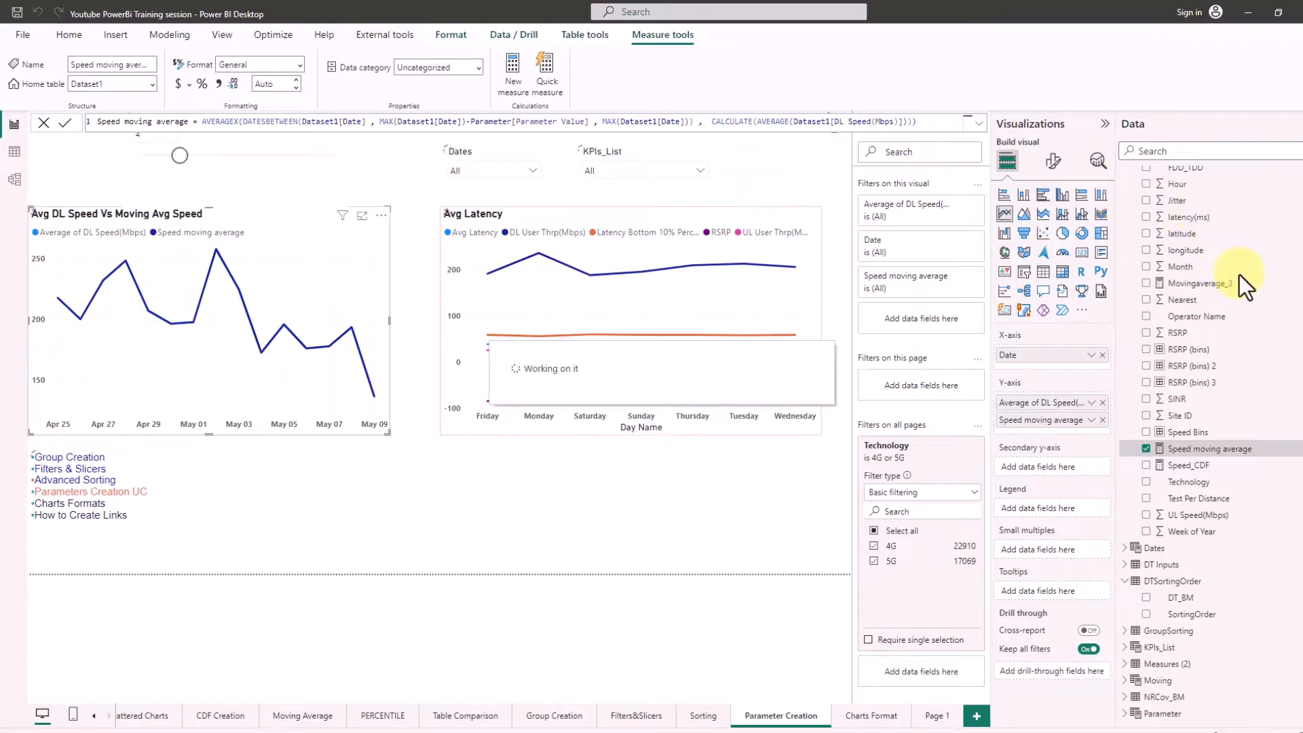
Test the Parameter slicer on the moving average line with the value 0, and set it to 2.
scroll(1251, 329, up, 4)
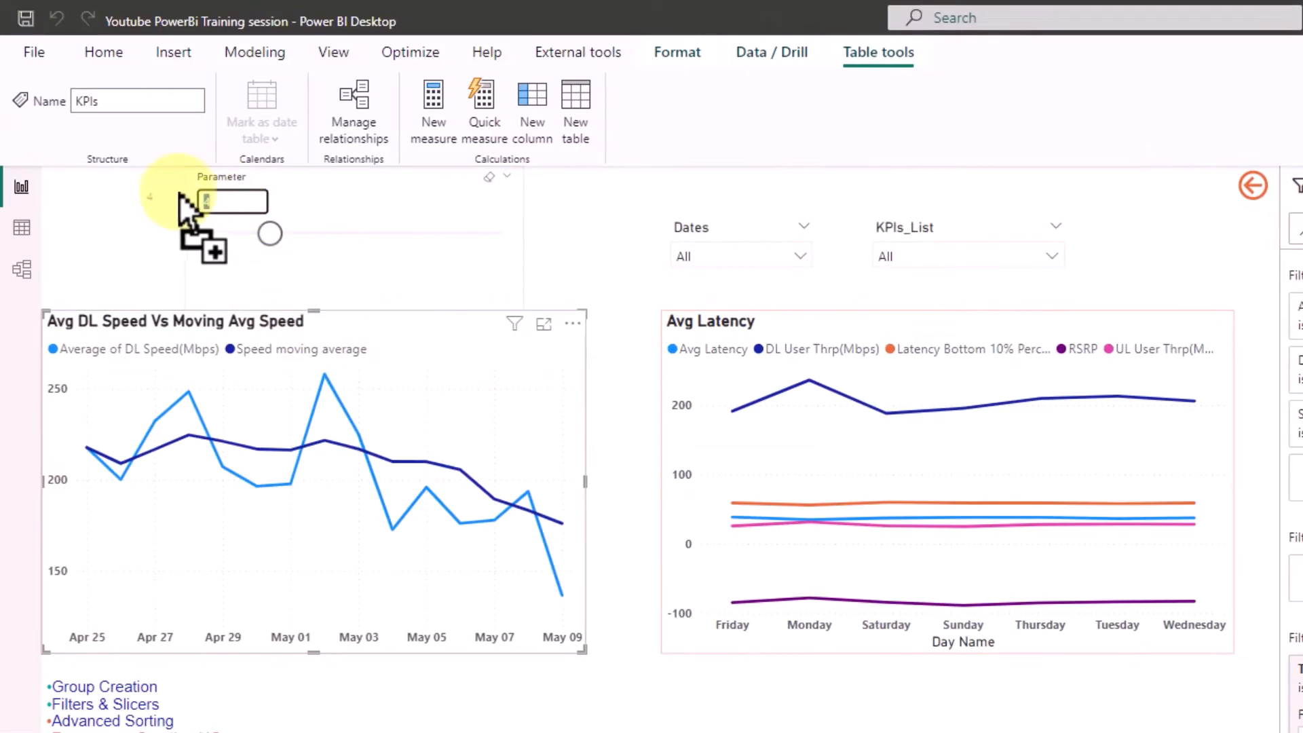
click(250, 207)
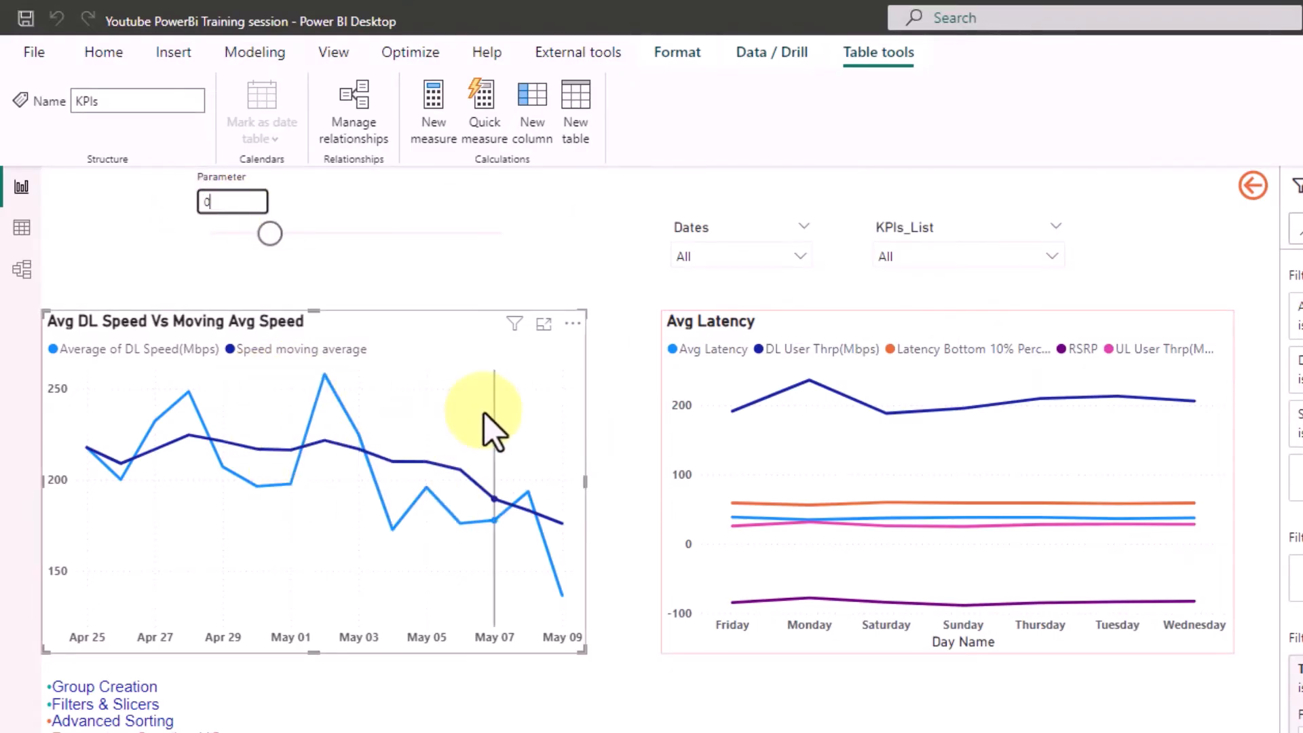
mouse_move(483, 413)
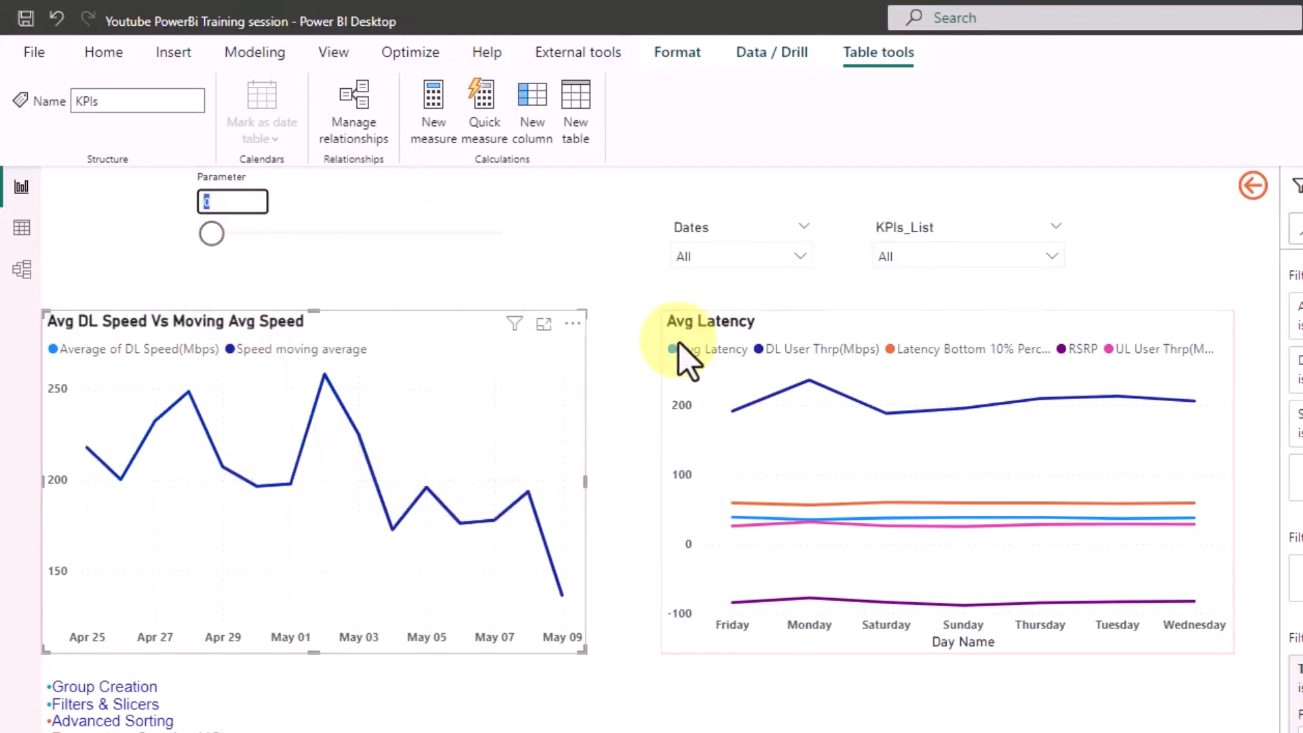
text(2)
key(Return)
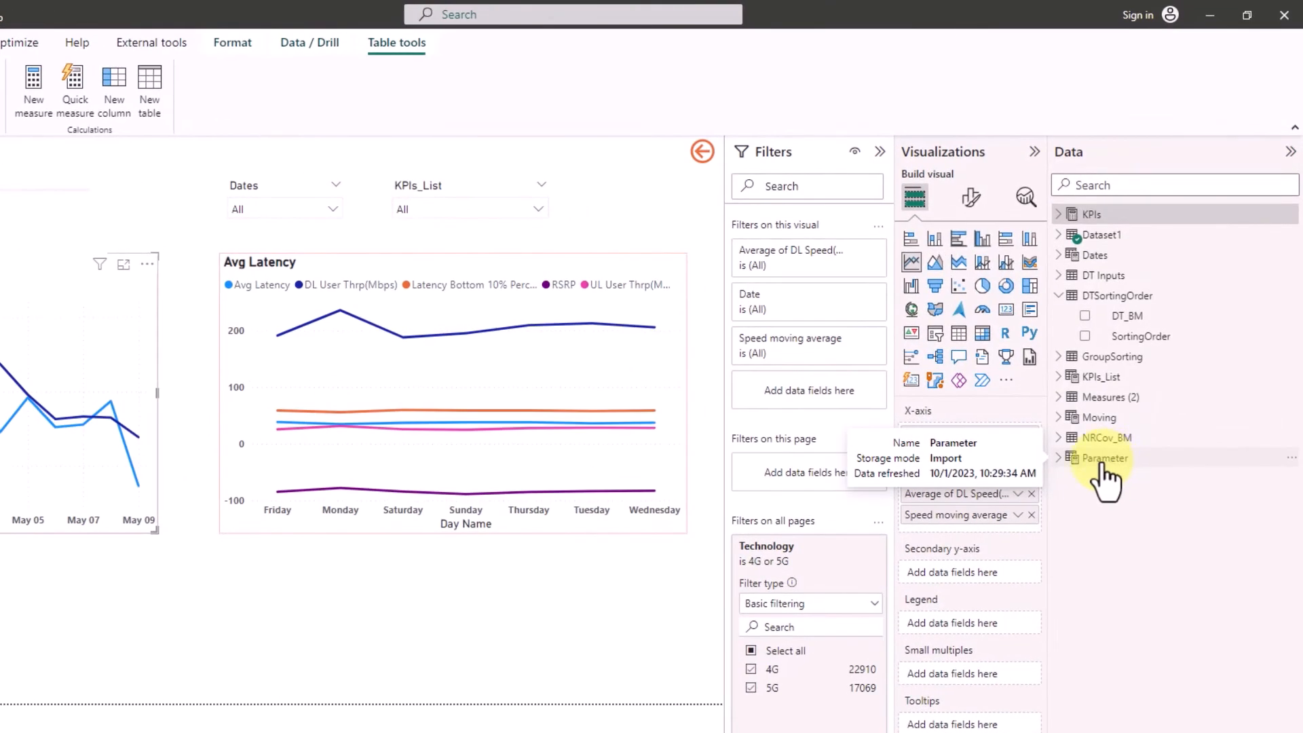
Examine the formulas of the Parameter column and the Parameter Value measure in the Parameter table.
click(1060, 459)
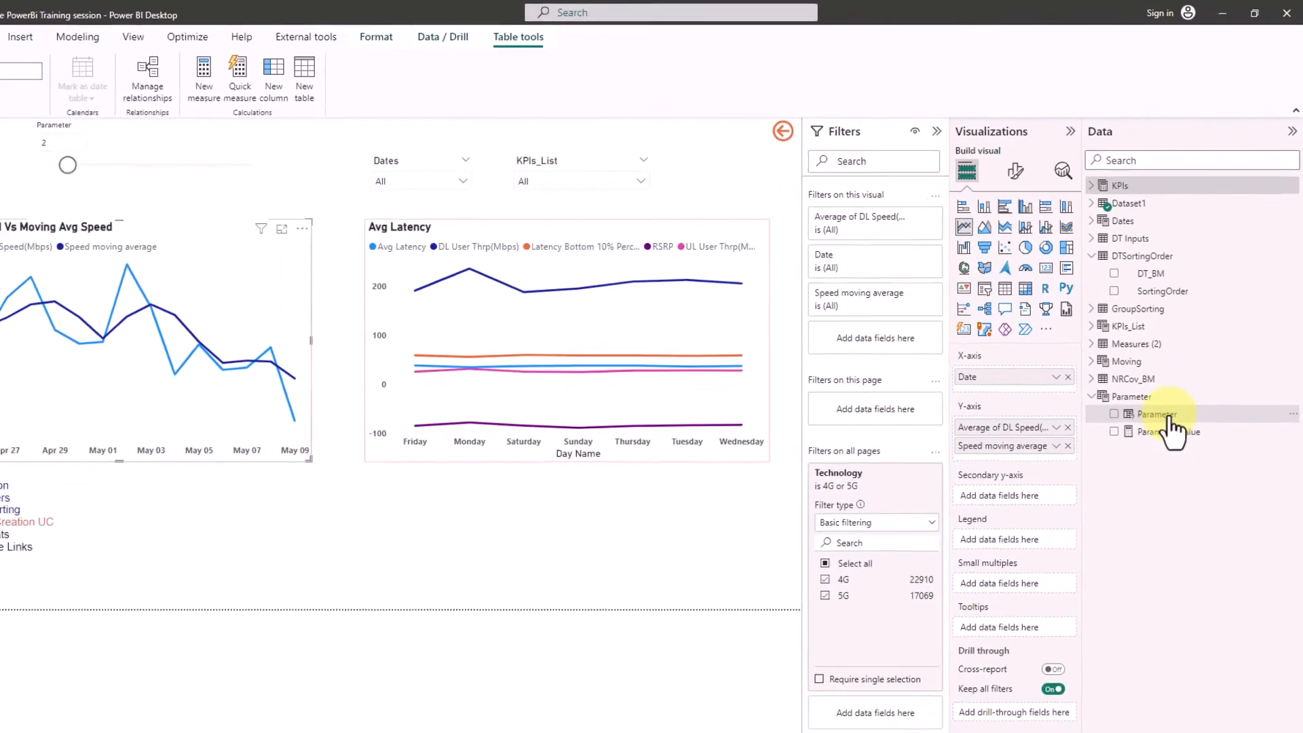
click(1150, 481)
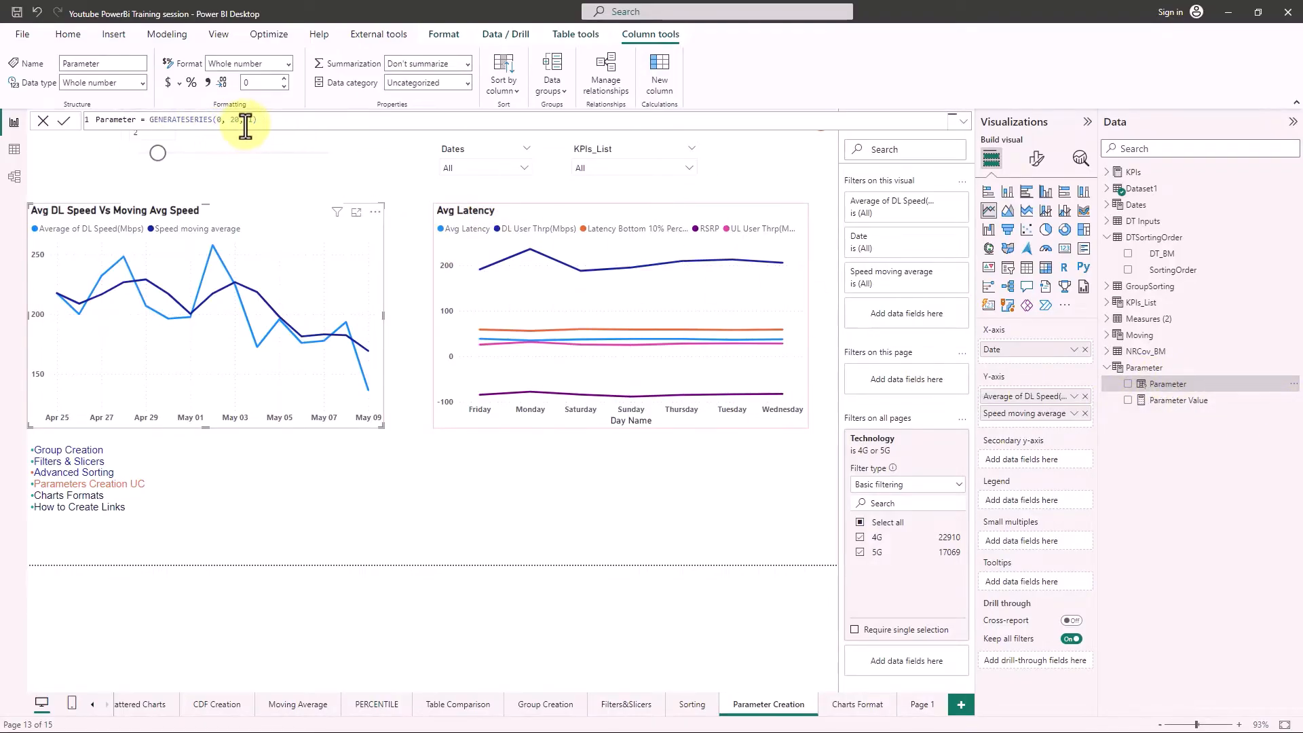
click(1194, 405)
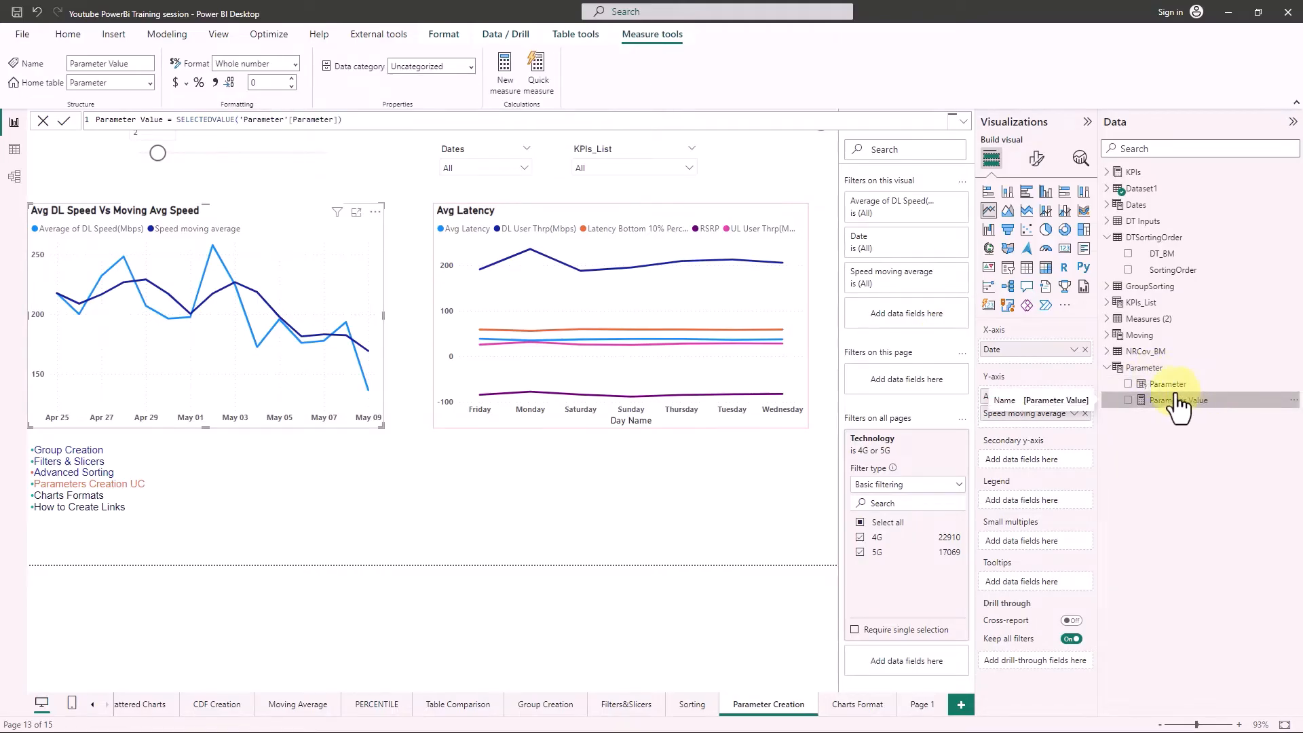
click(1147, 384)
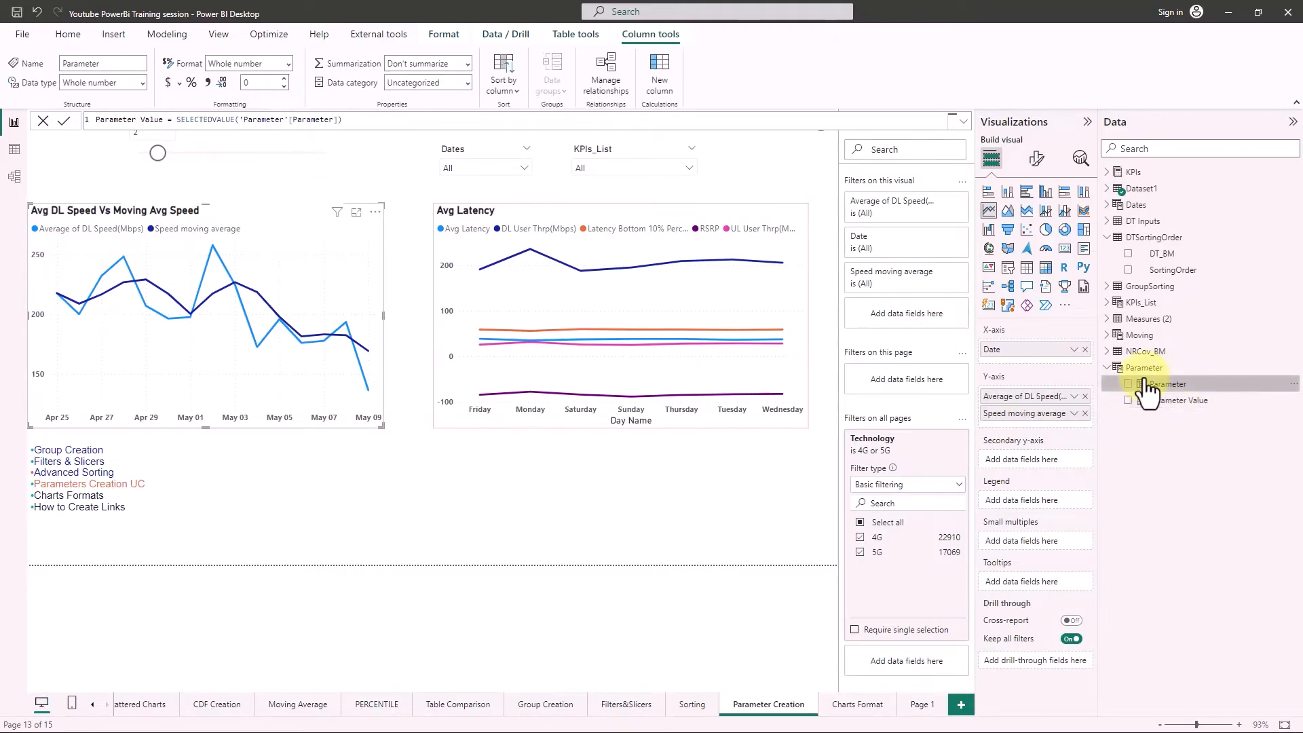
click(1150, 287)
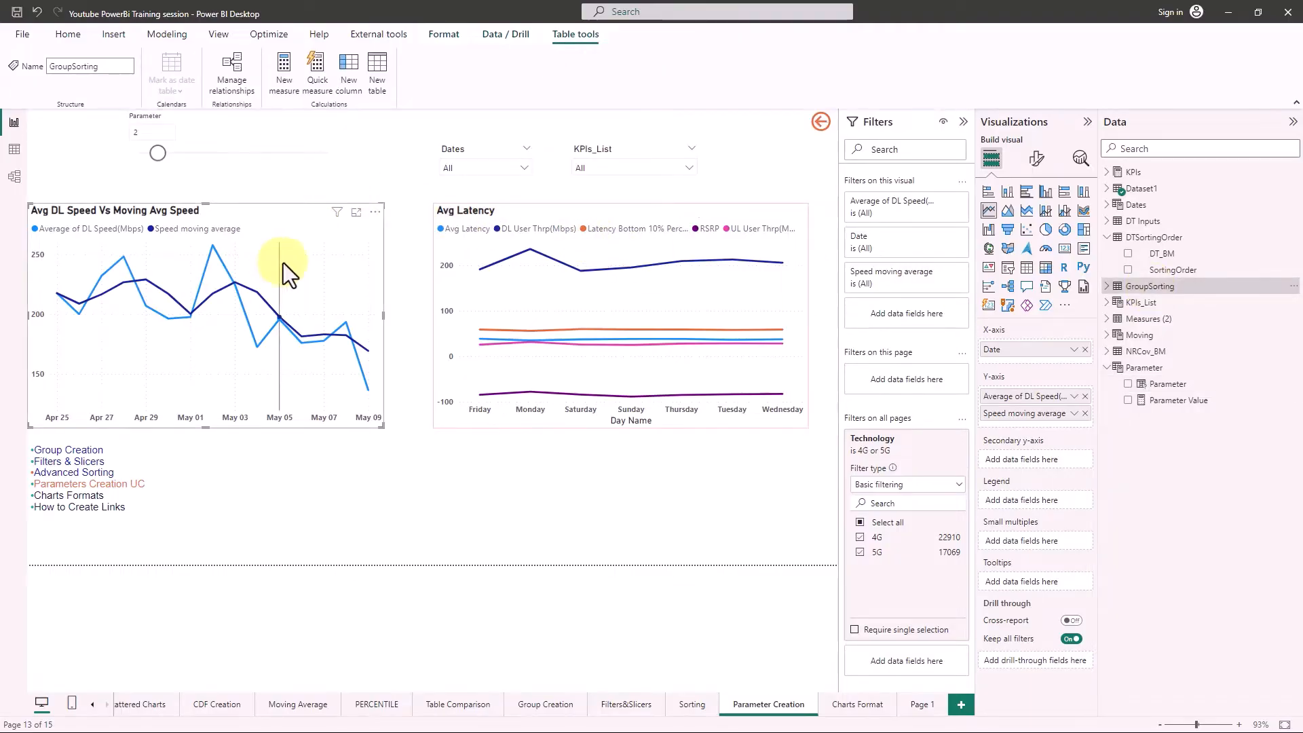
Set the Parameter slicer to 5 and shrink the slicer above the Avg DL Speed chart.
double_click(147, 135)
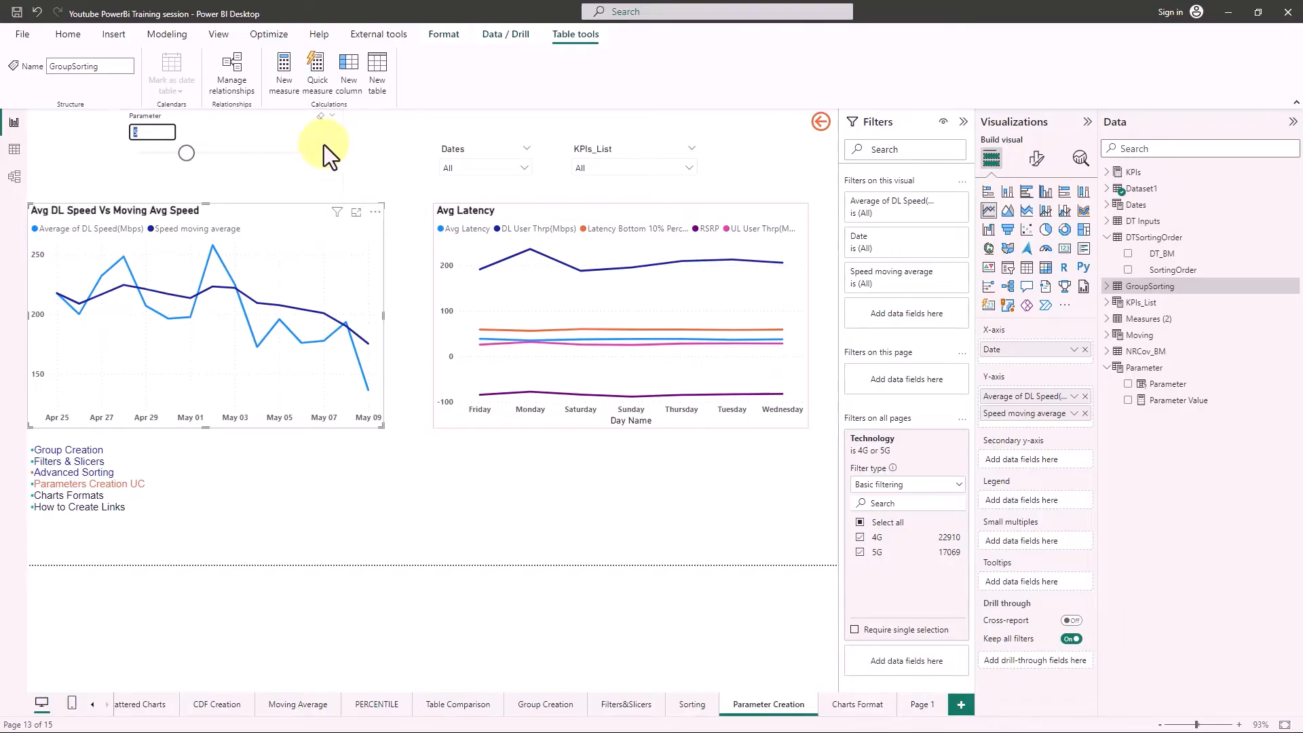
click(300, 128)
click(340, 154)
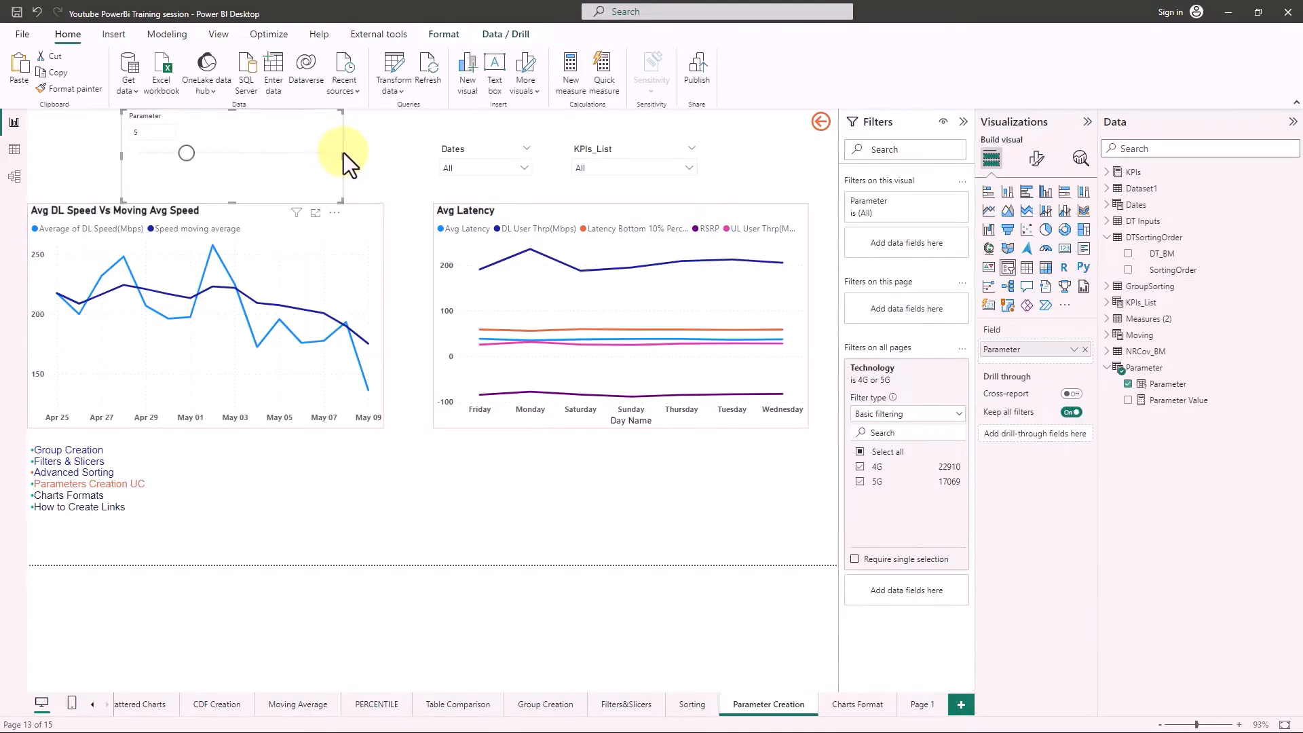
drag(340, 155, 244, 146)
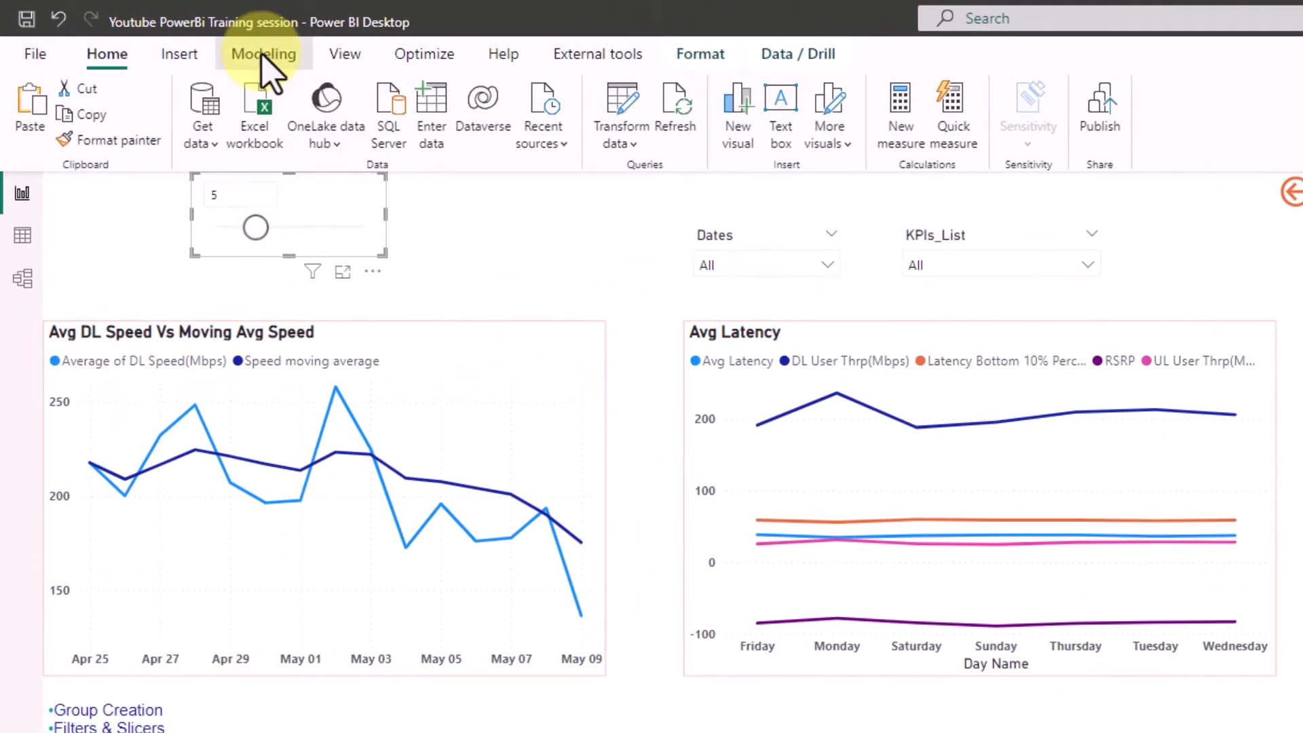
click(264, 54)
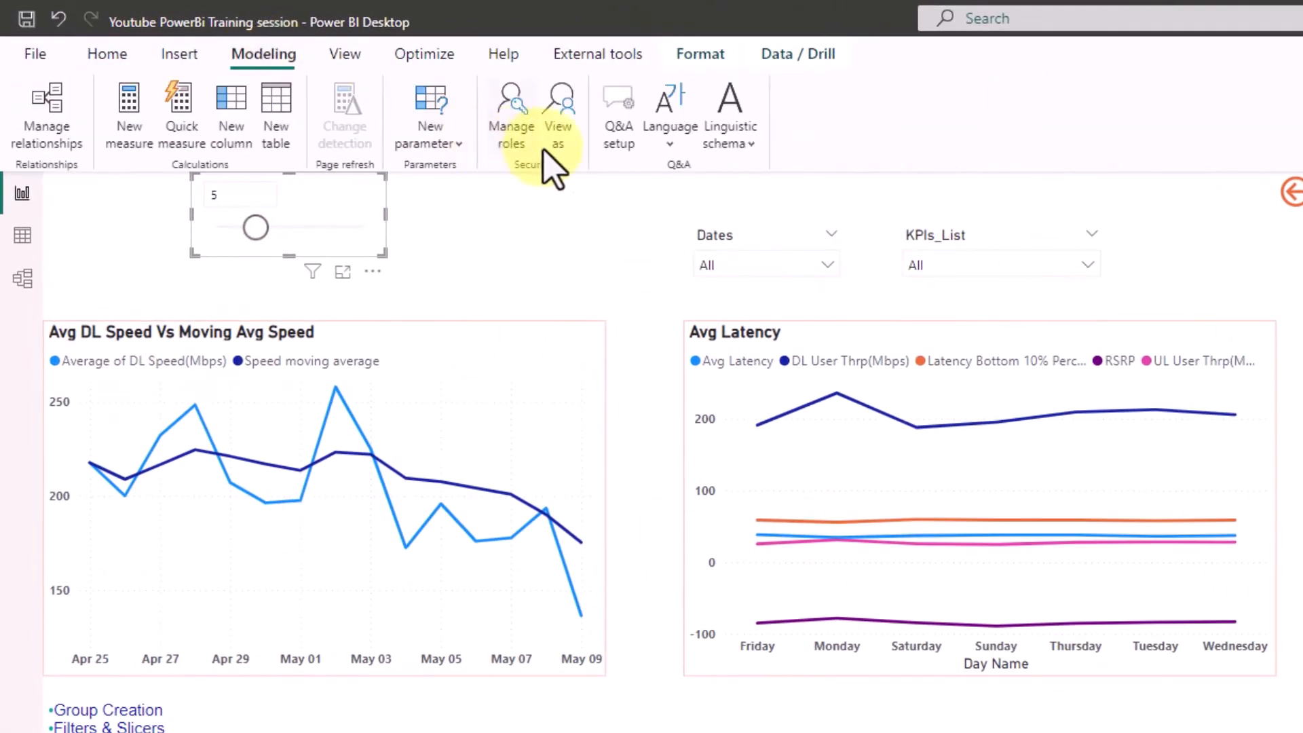
click(435, 144)
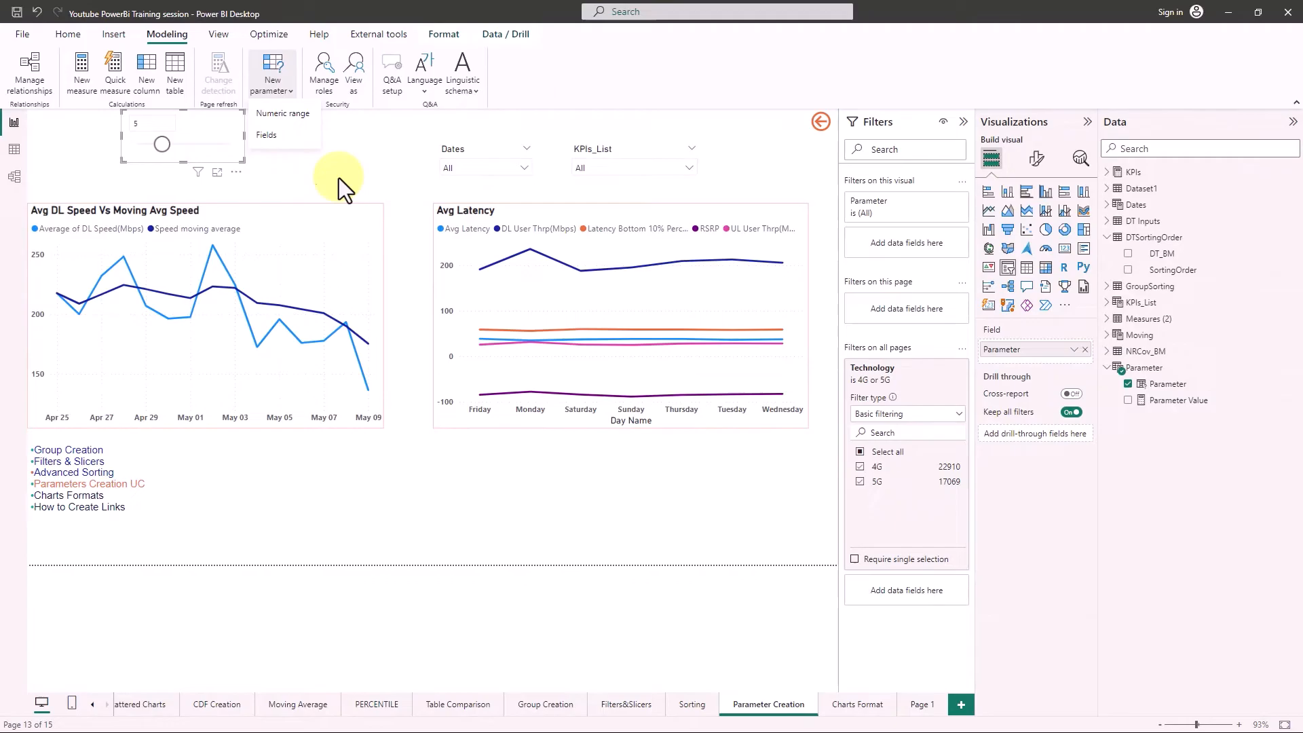
click(340, 178)
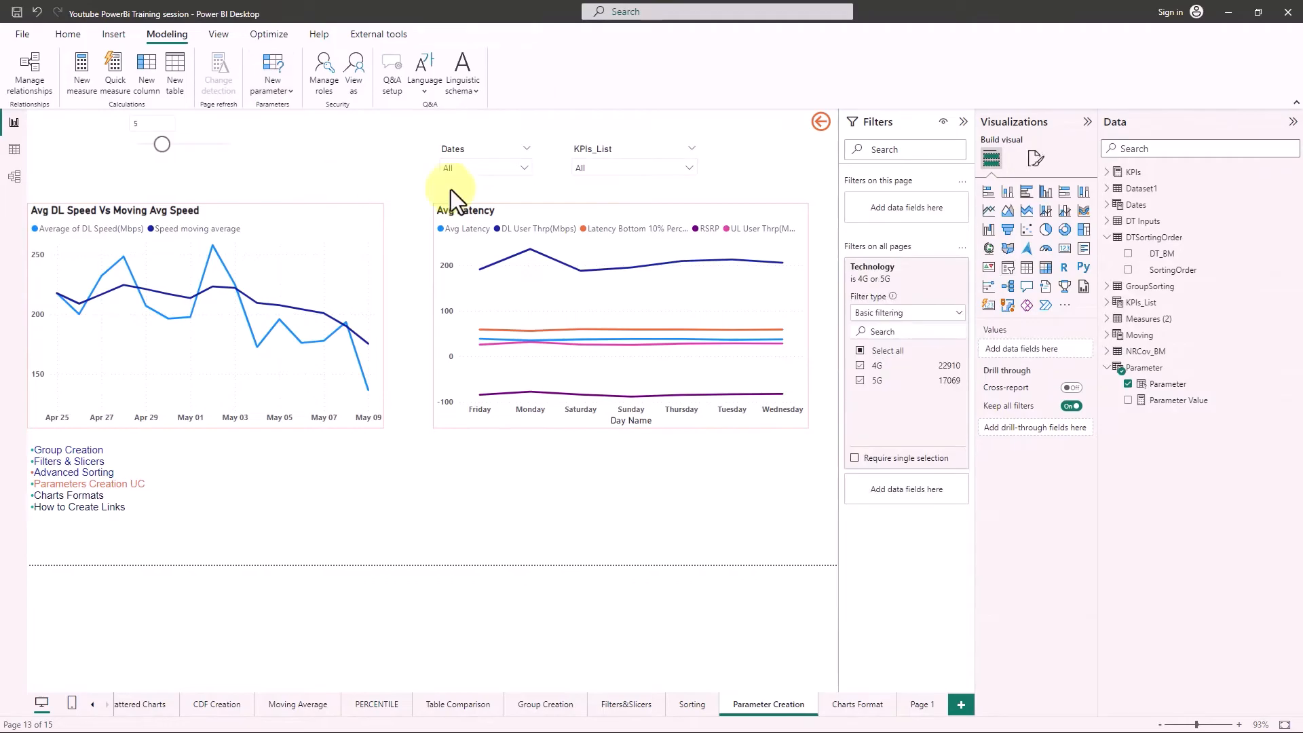
Test the KPIs_List slicer on the line chart with Avg Latency and DL User Thrp(Mbps), and set it to RSRP.
click(595, 211)
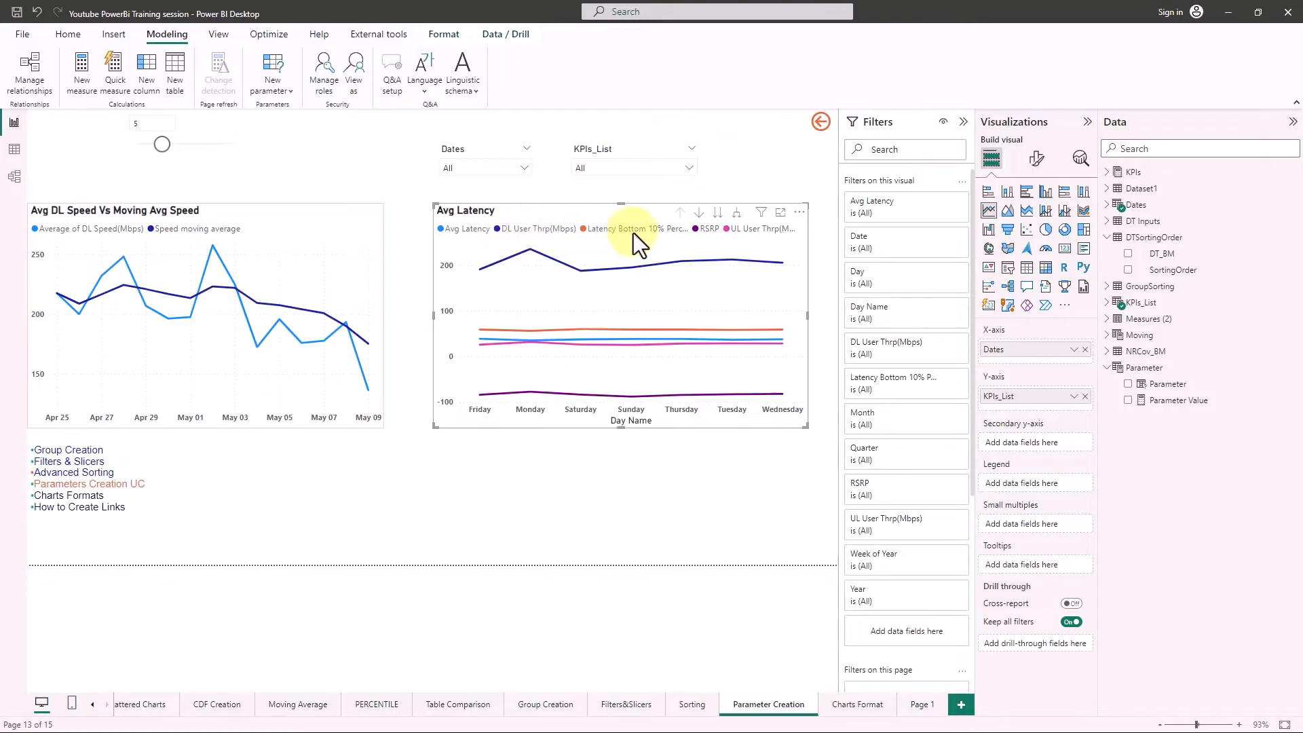
click(647, 168)
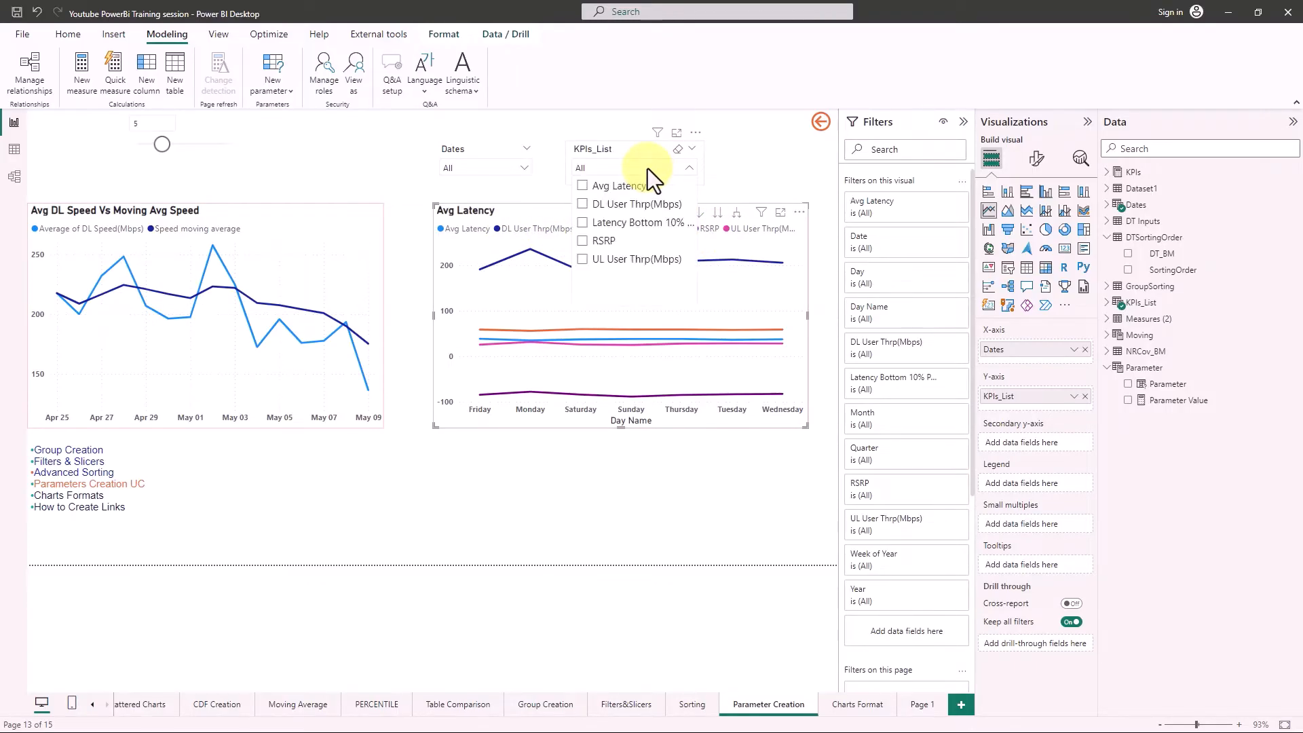
click(582, 197)
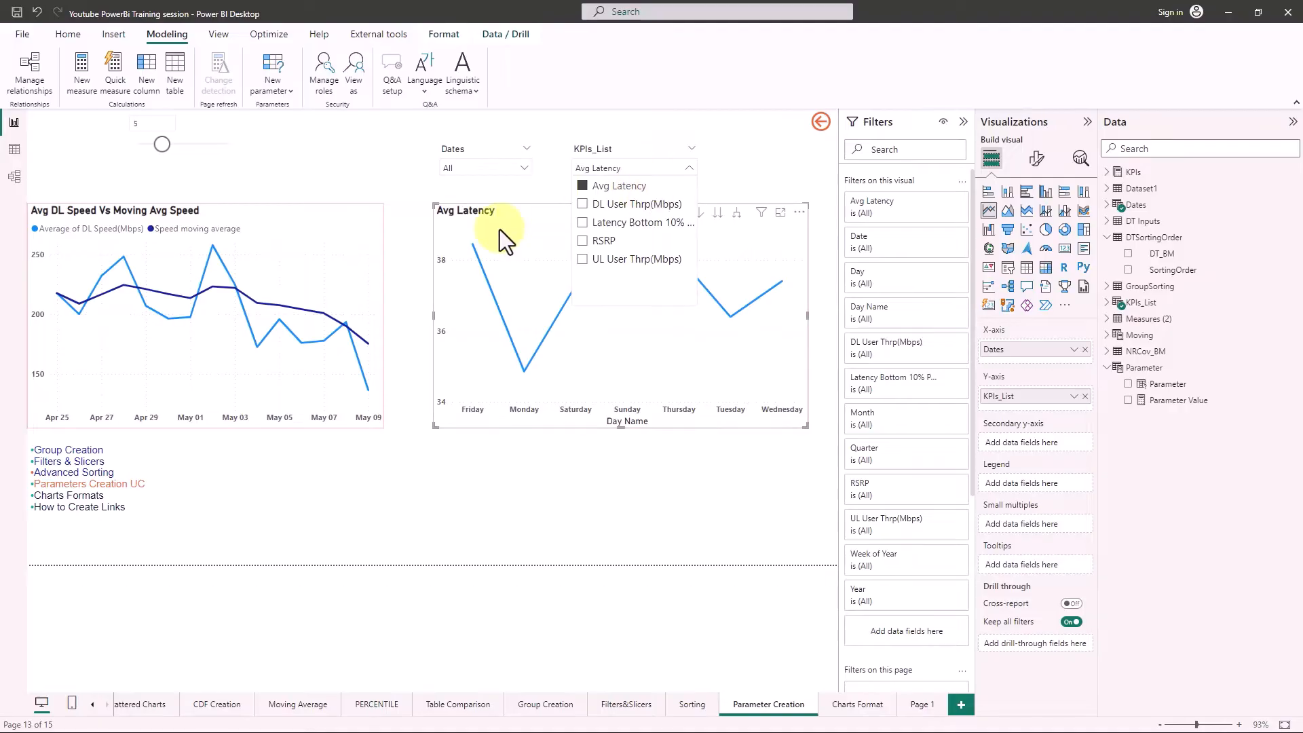
click(532, 206)
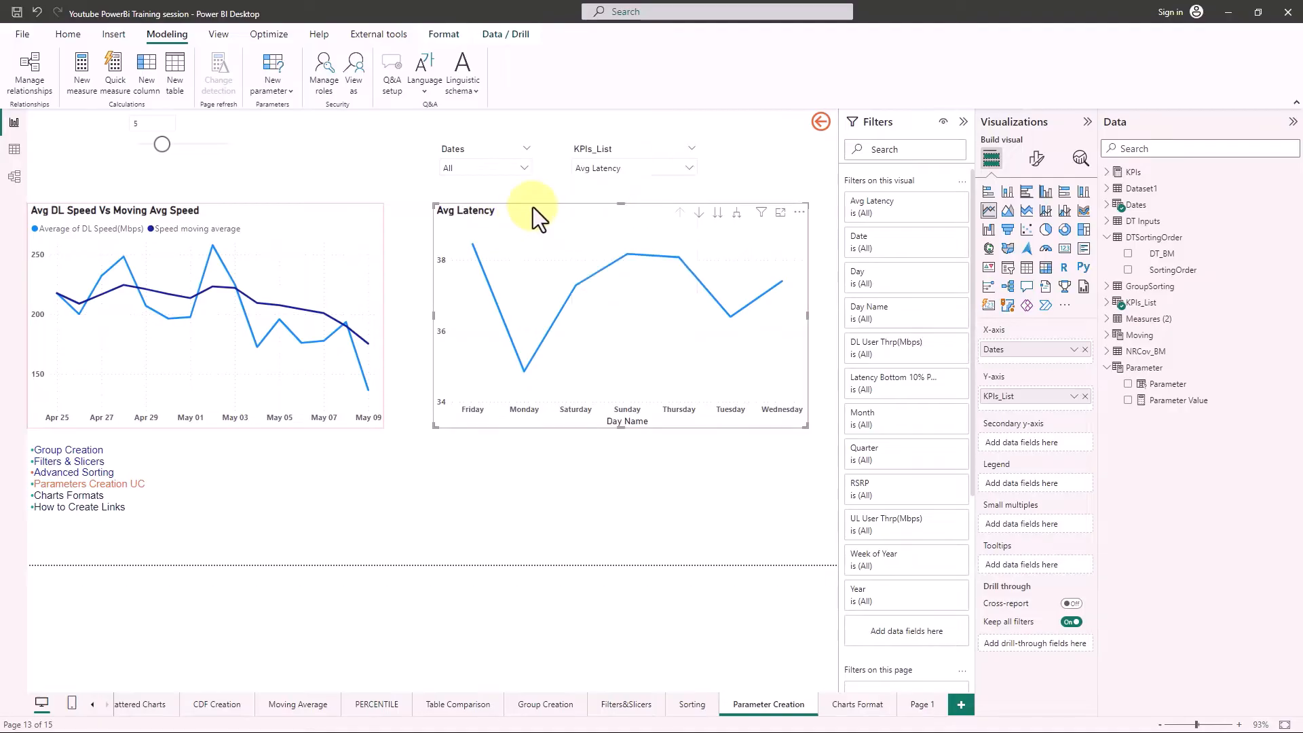
click(612, 170)
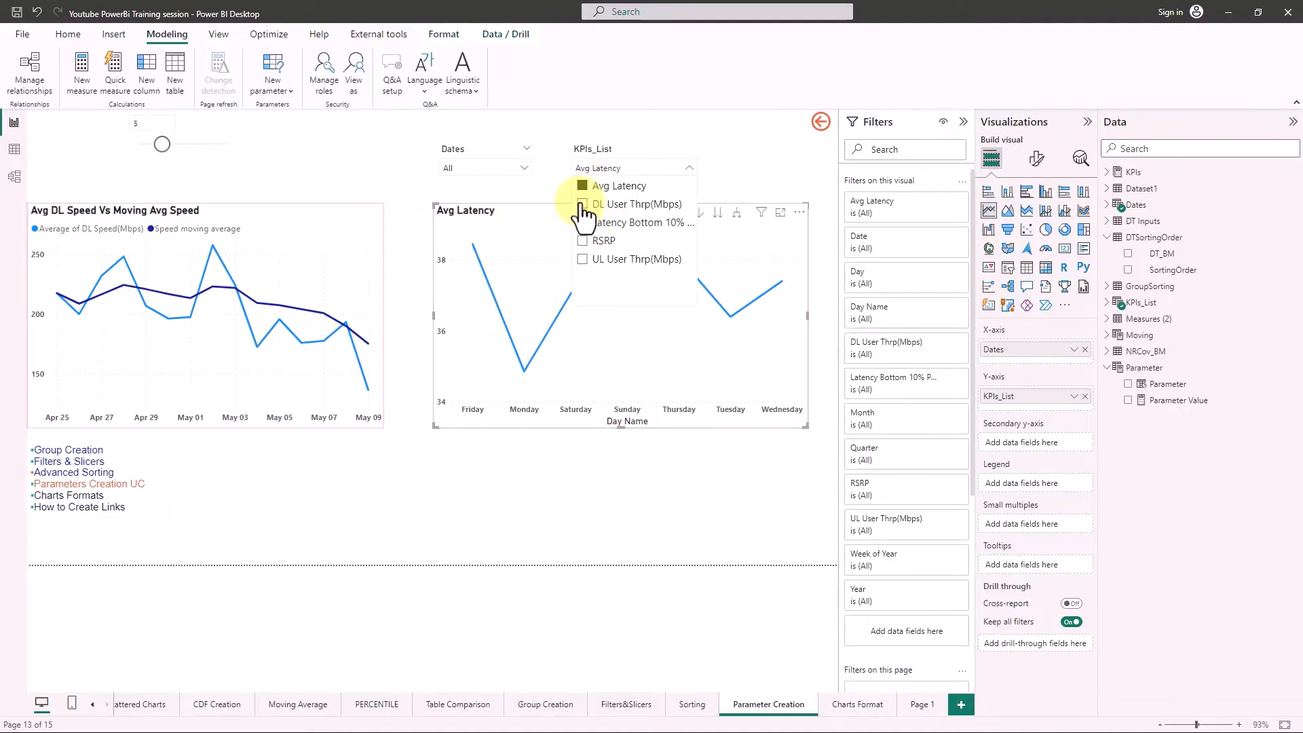
click(582, 205)
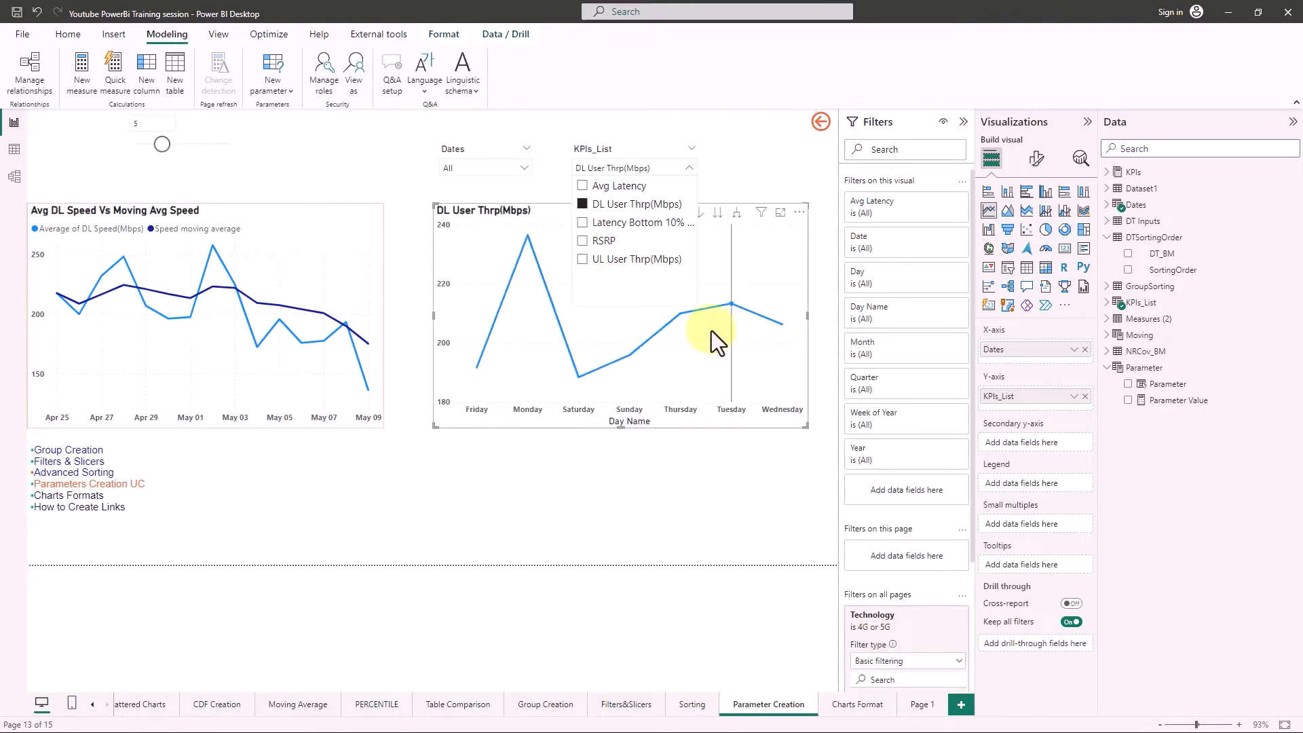
click(583, 241)
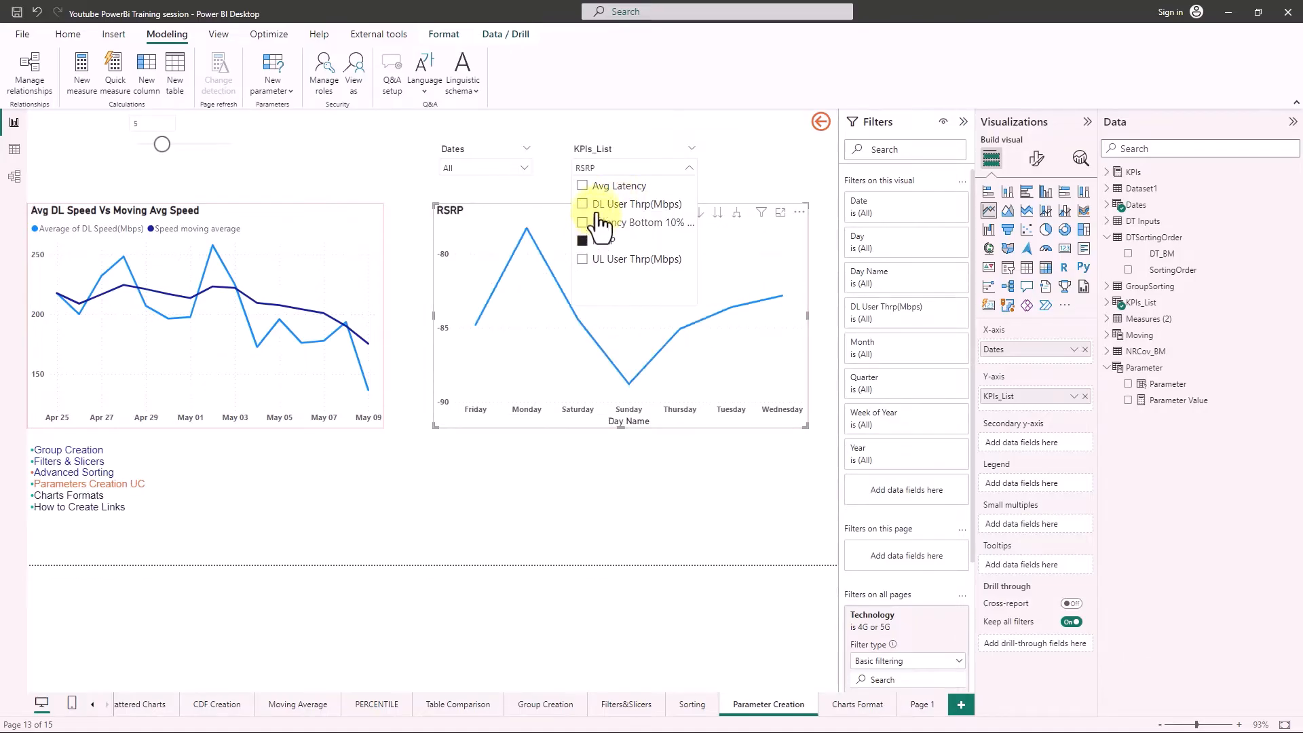
click(617, 148)
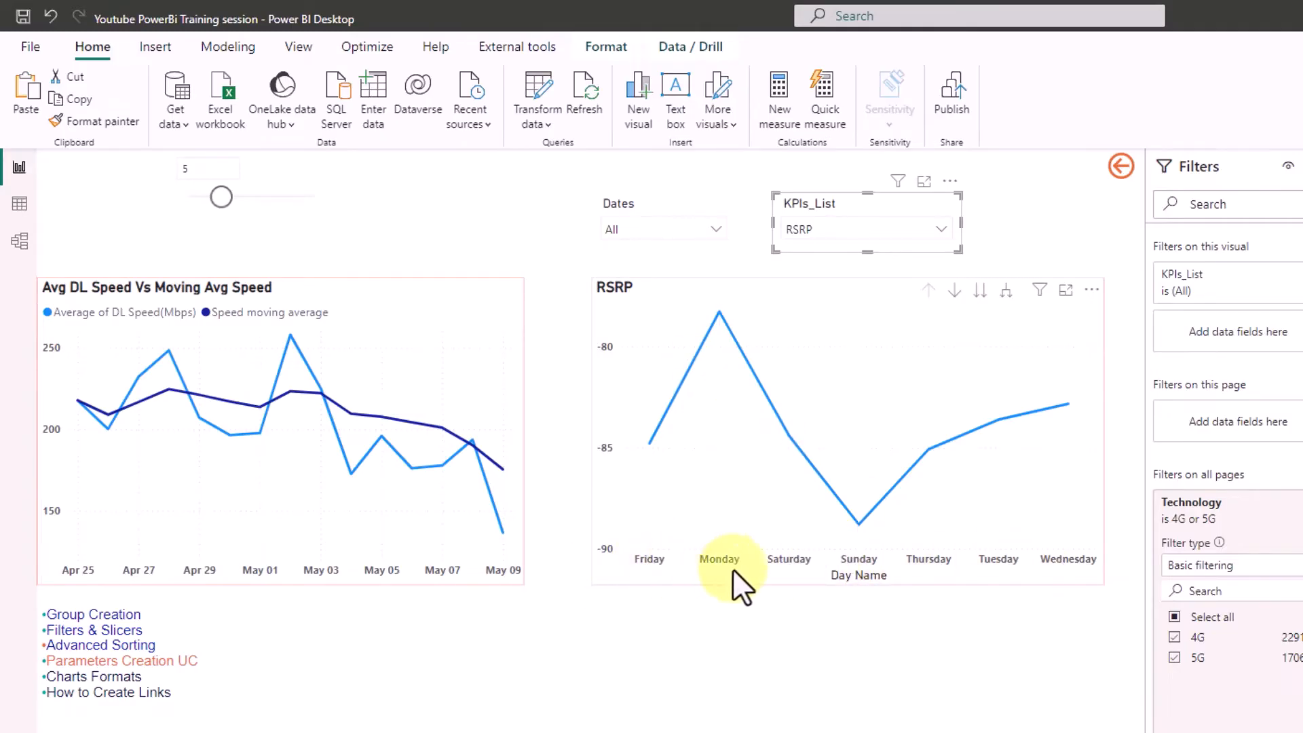
Test the Dates slicer on the RSRP chart with Date, and set it to Month.
click(645, 229)
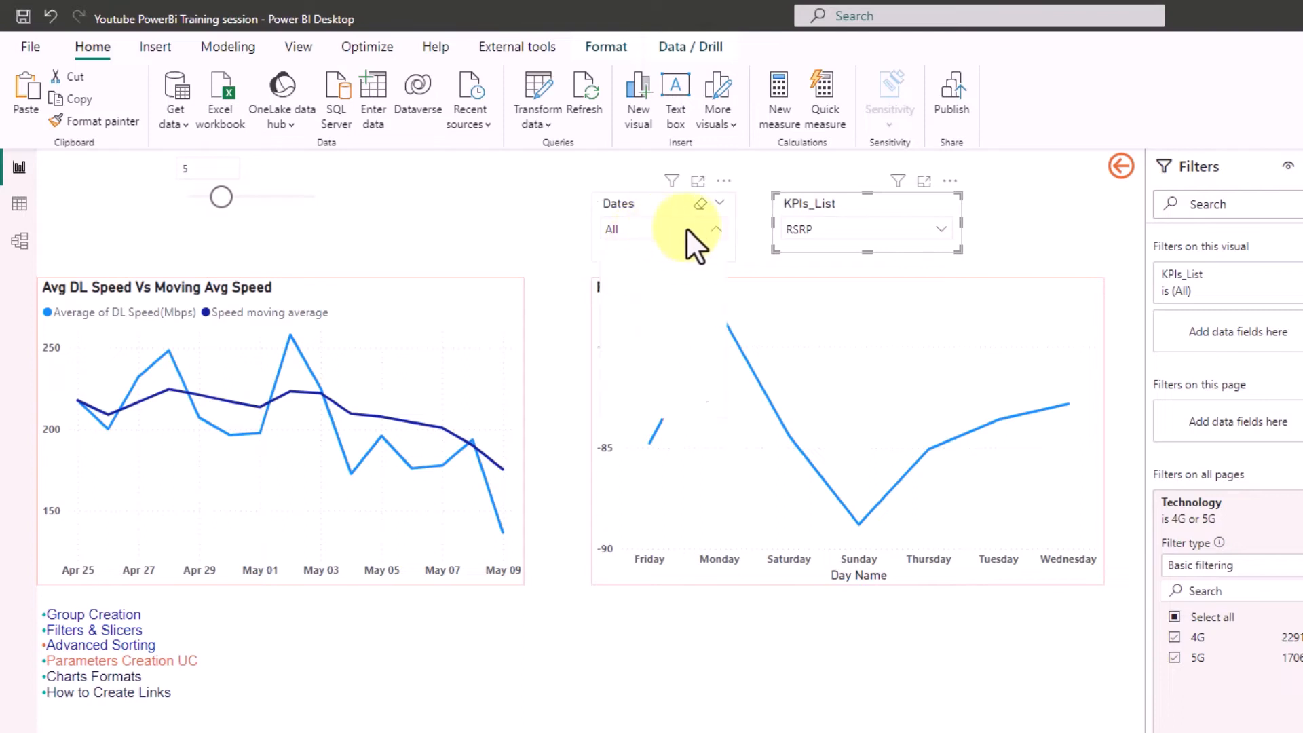
click(615, 279)
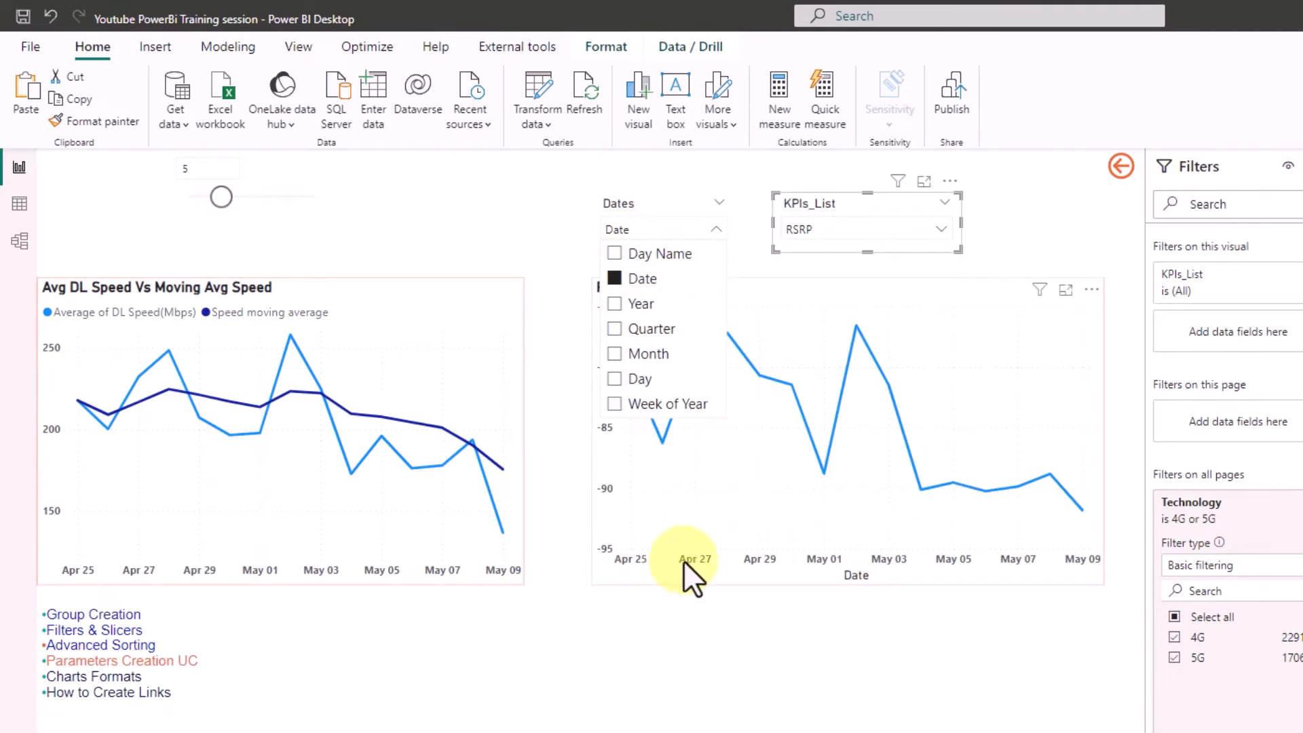
click(614, 355)
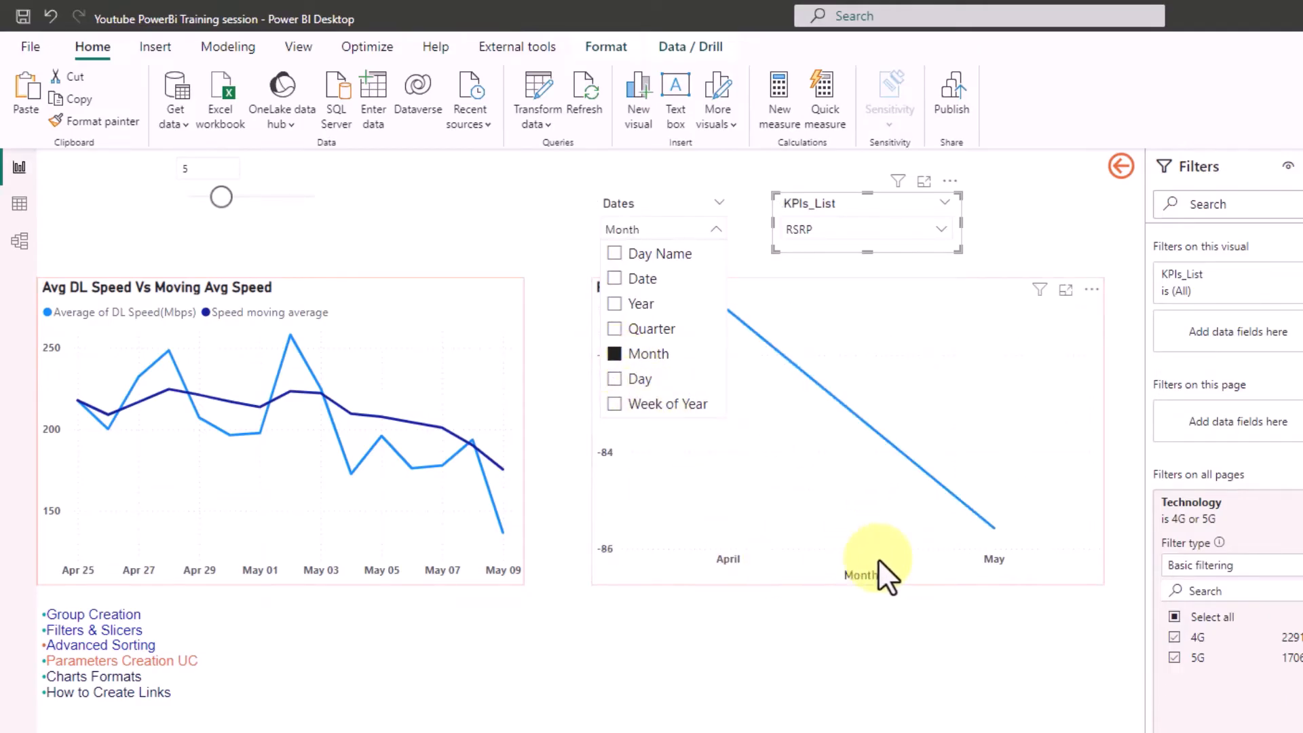
click(921, 286)
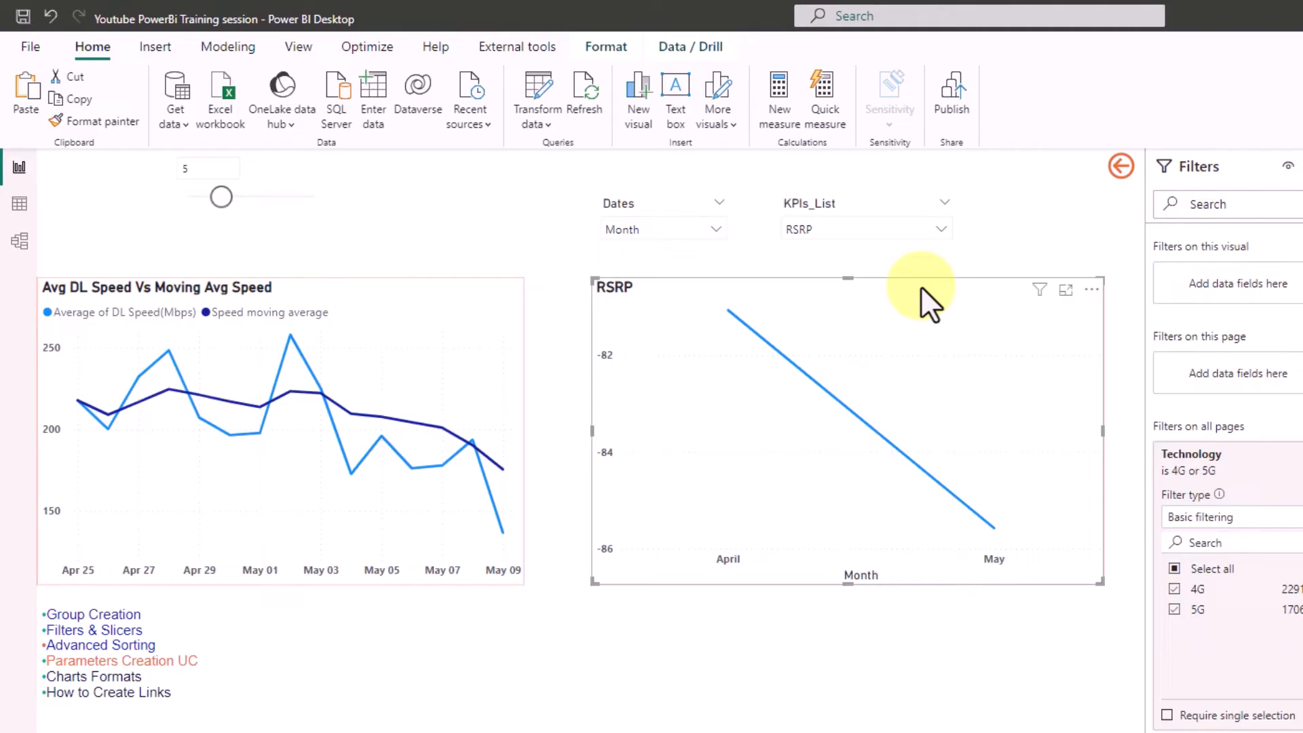
Move the KPIs_List and Dates slicers together to the empty area below the RSRP chart.
click(848, 206)
click(659, 205)
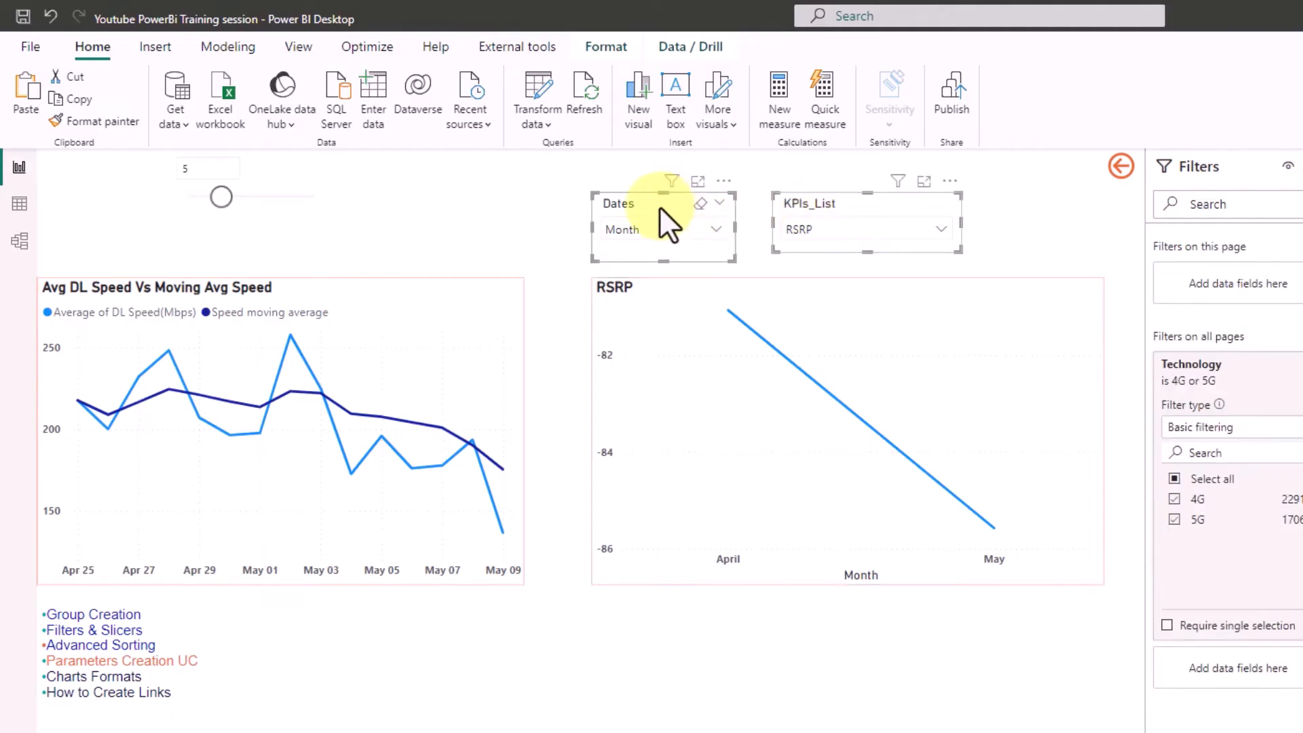
drag(659, 206, 702, 710)
Remove Dates from the X-axis and KPIs_List from the Y-axis of the RSRP line chart.
click(853, 290)
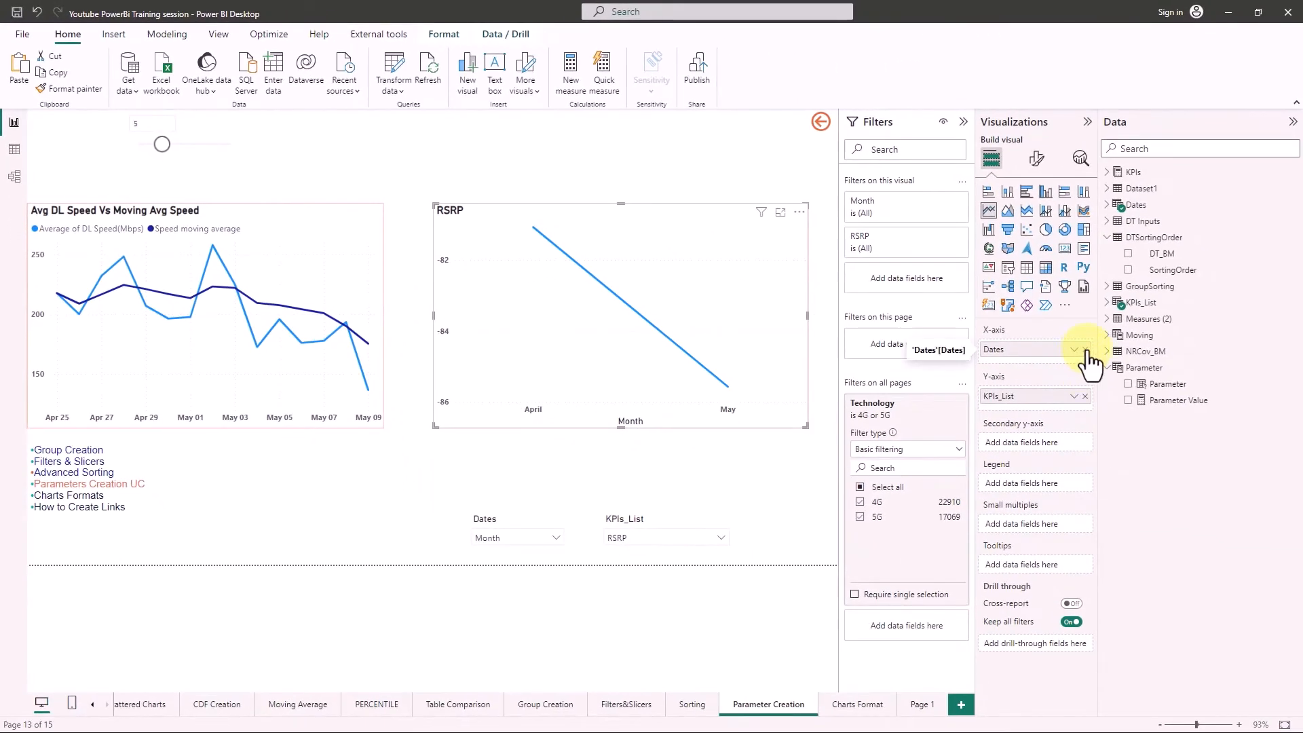
click(1087, 350)
click(1086, 390)
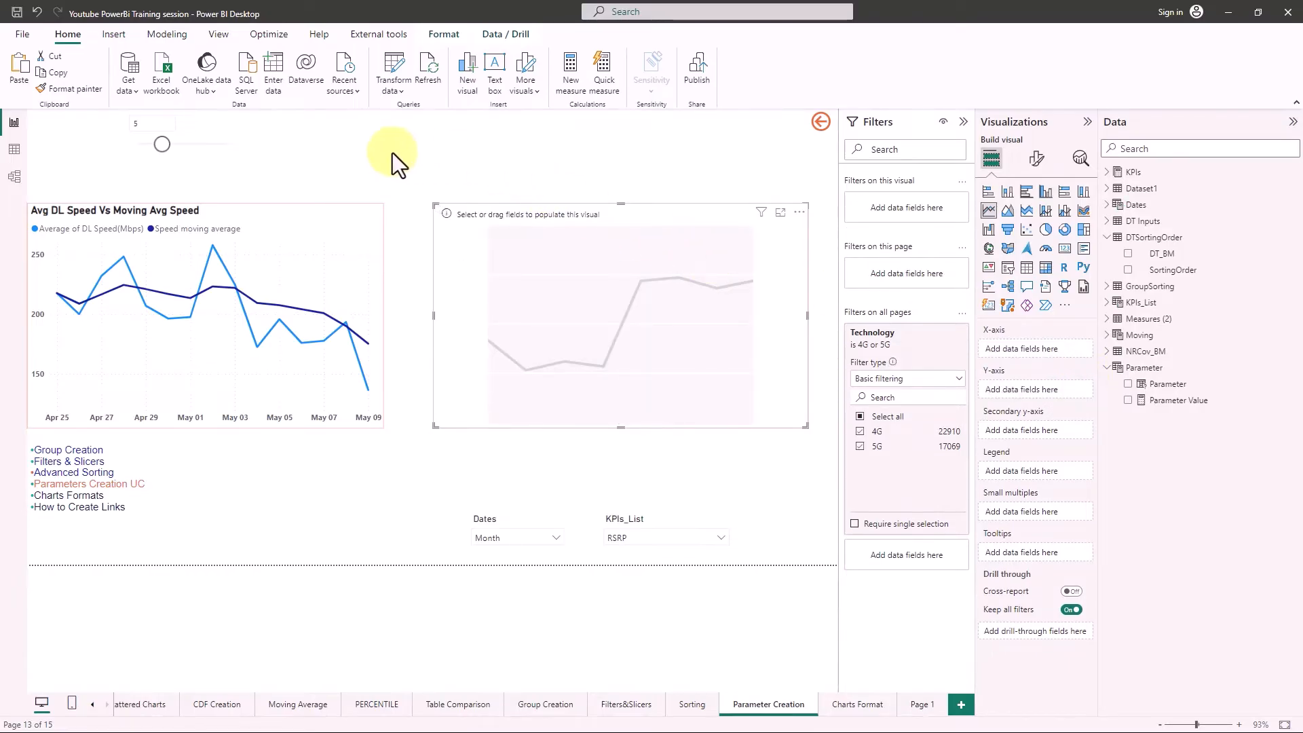
Start a new fields parameter and name it Dates2.
click(166, 38)
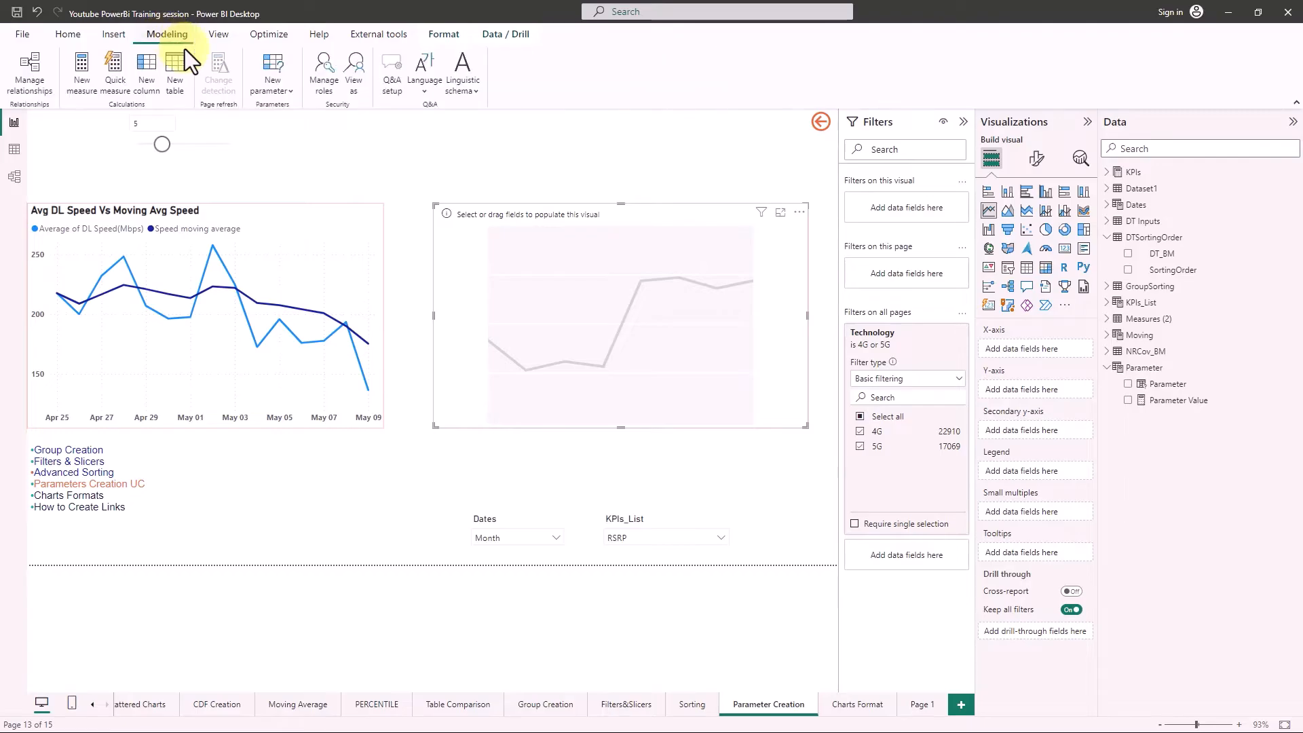
click(278, 95)
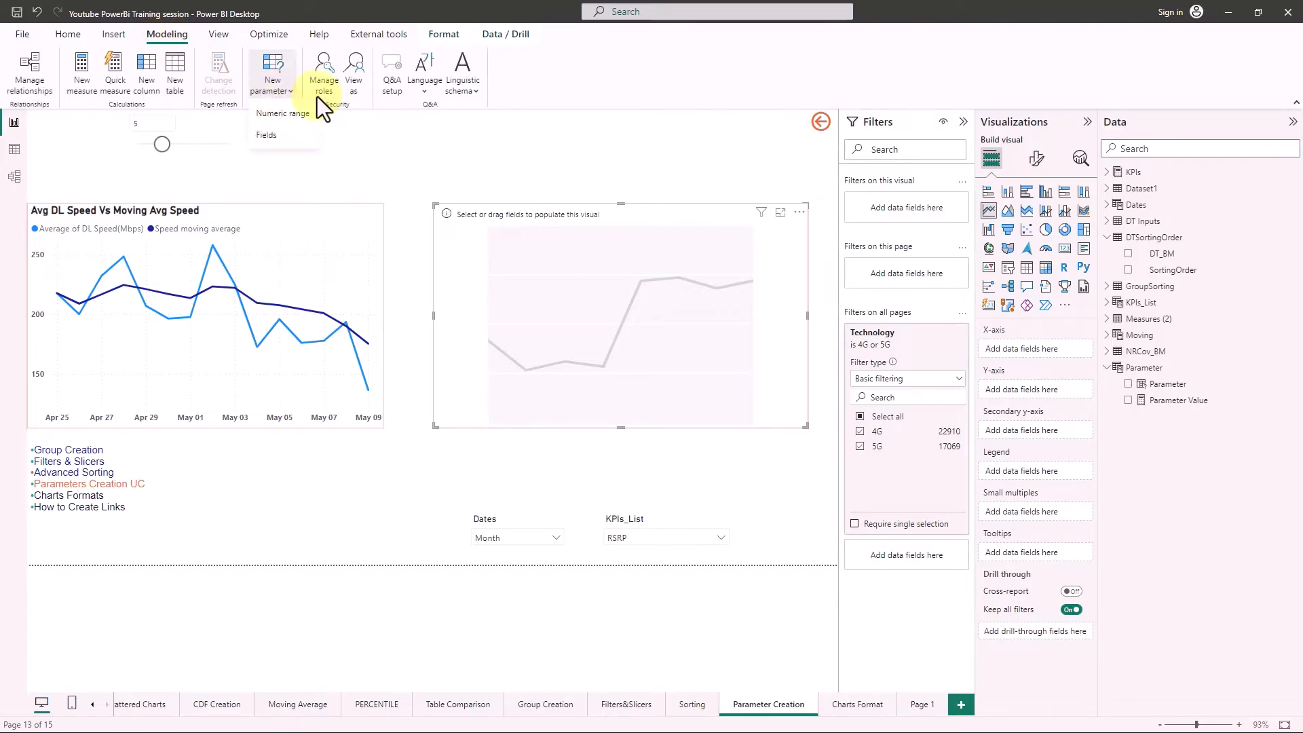
click(282, 137)
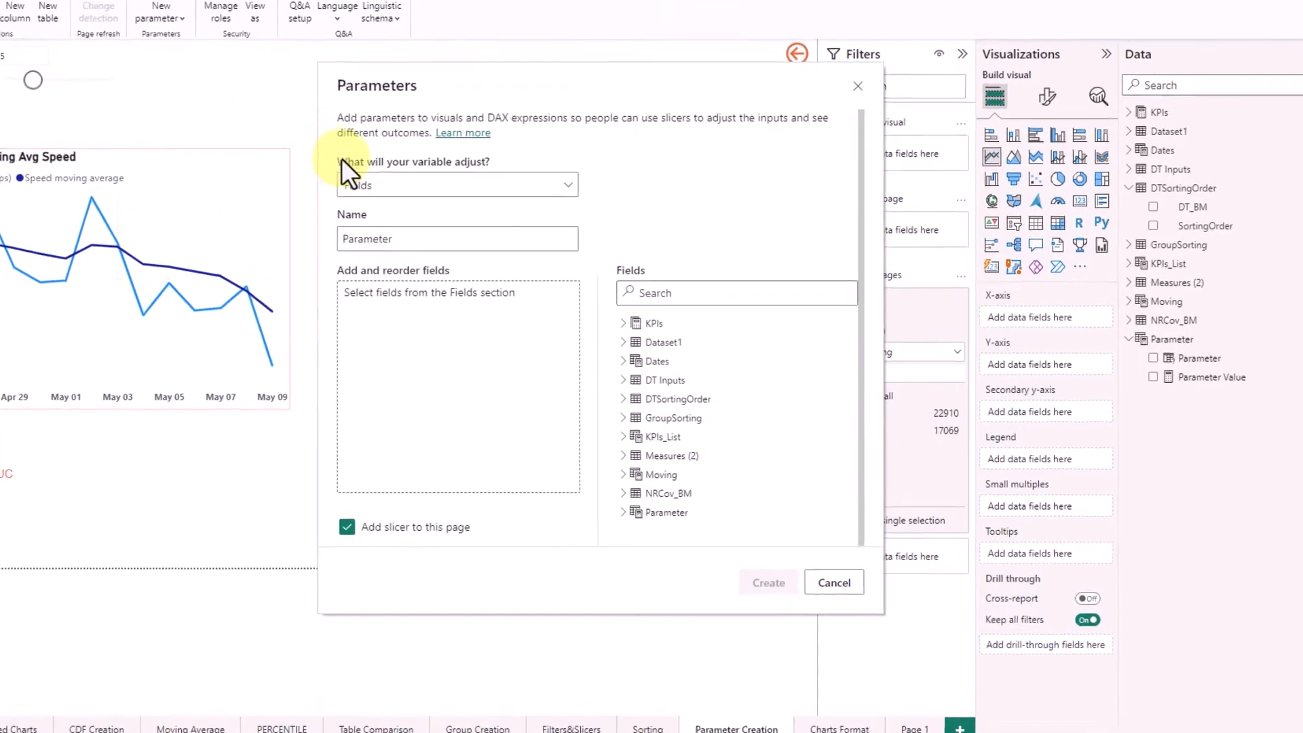
double_click(396, 225)
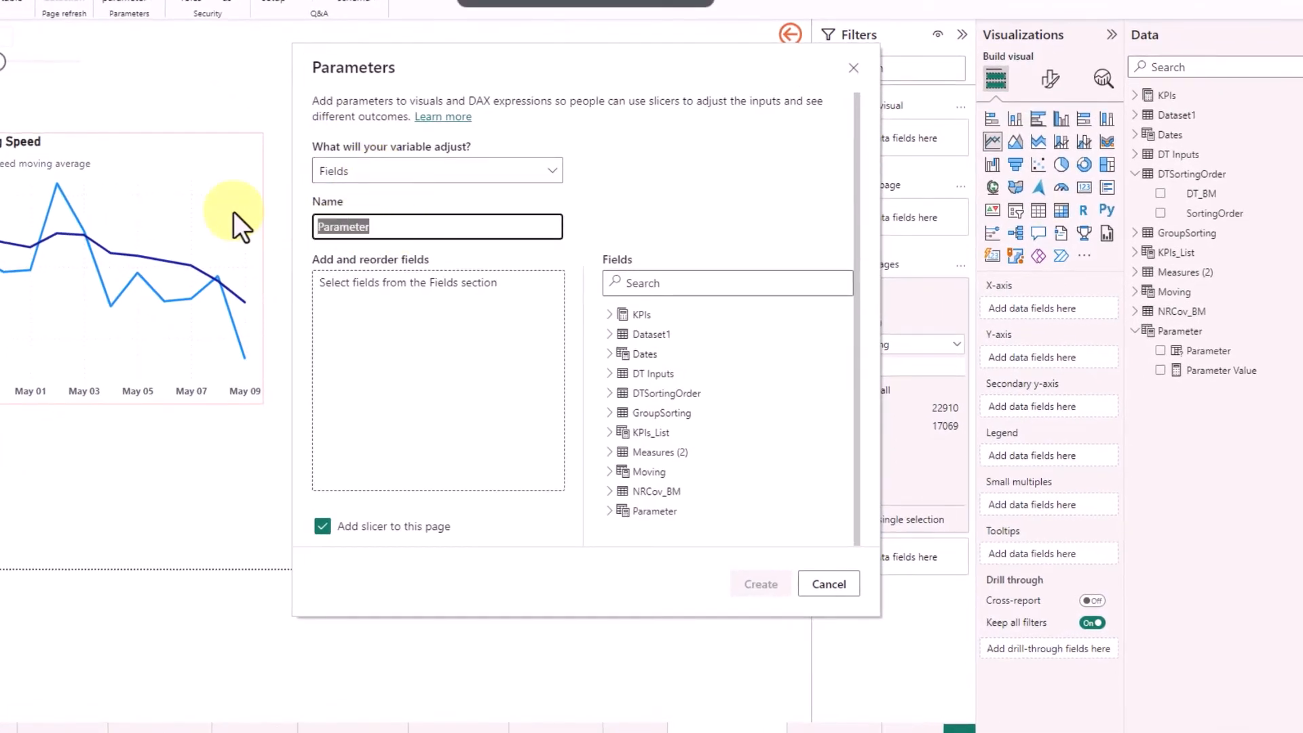
text(Dates2)
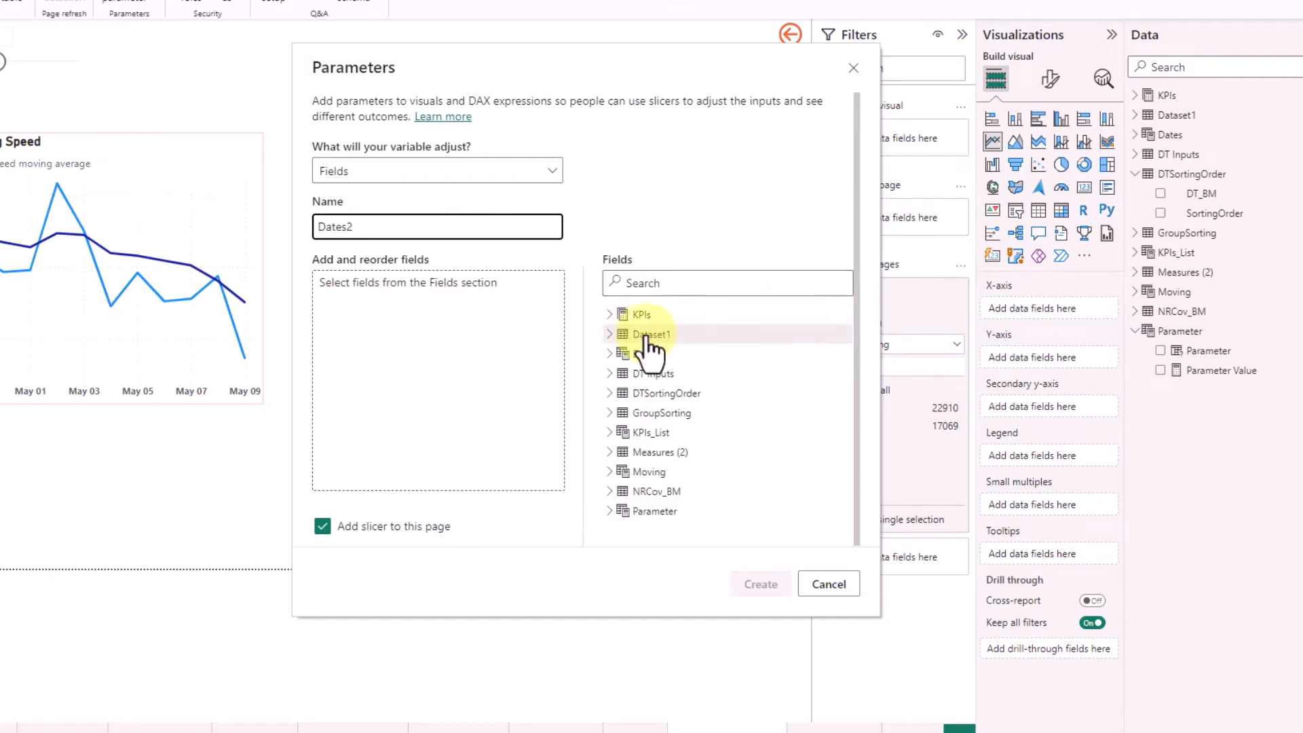
Add Date (groups), Date (groups) 2, Date and Day Name from Dataset1 to the Dates2 parameter.
click(610, 334)
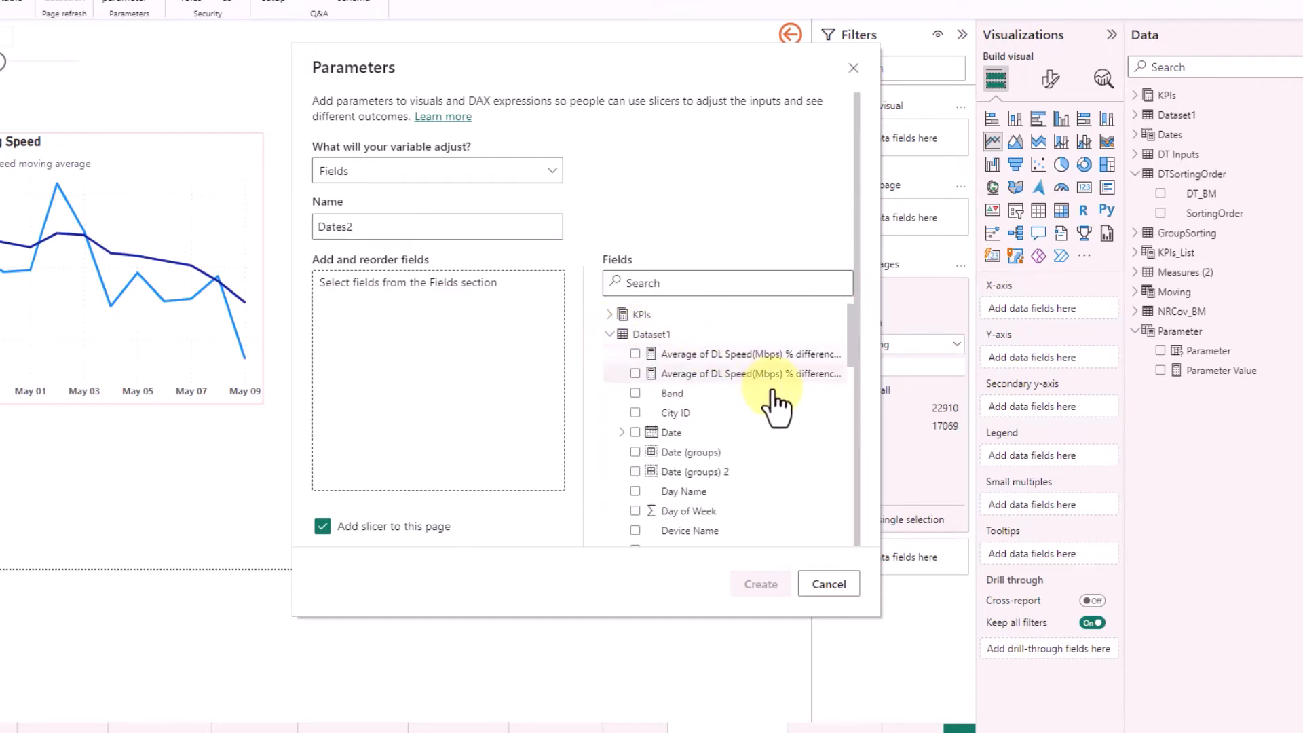
drag(852, 340, 850, 369)
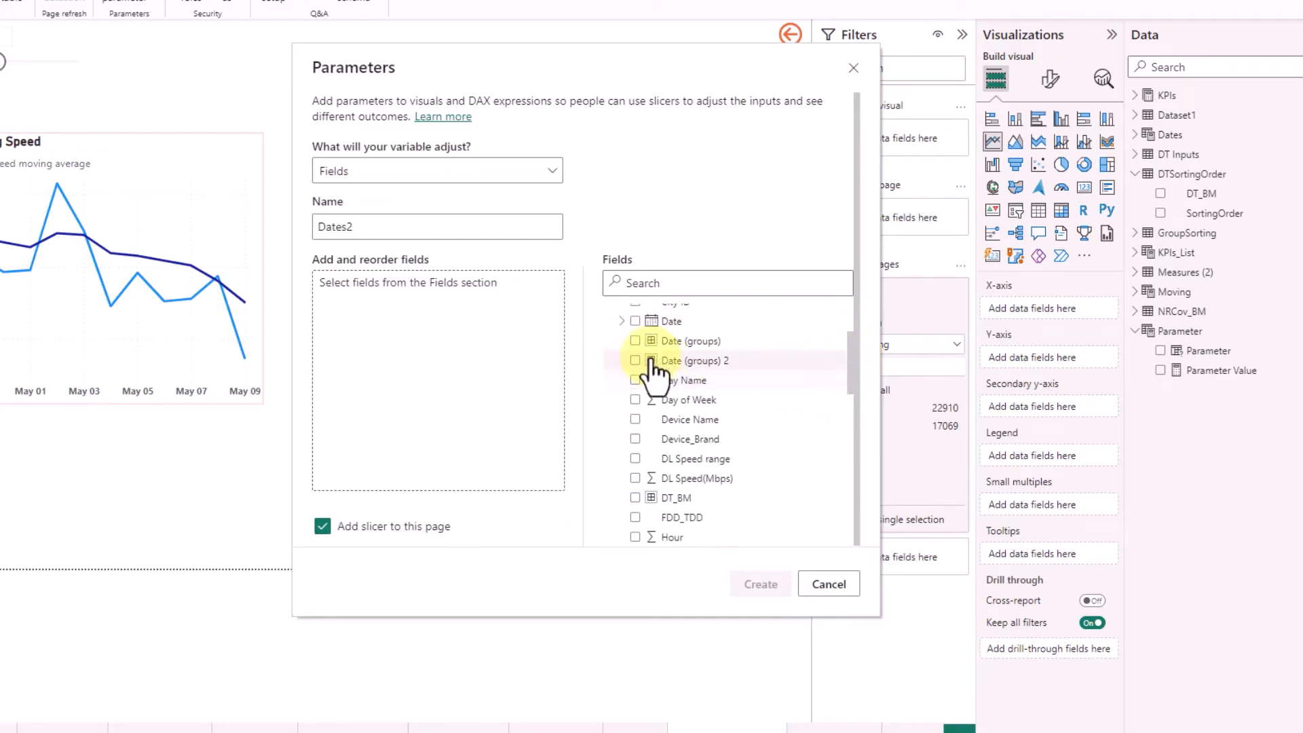
click(636, 341)
click(635, 361)
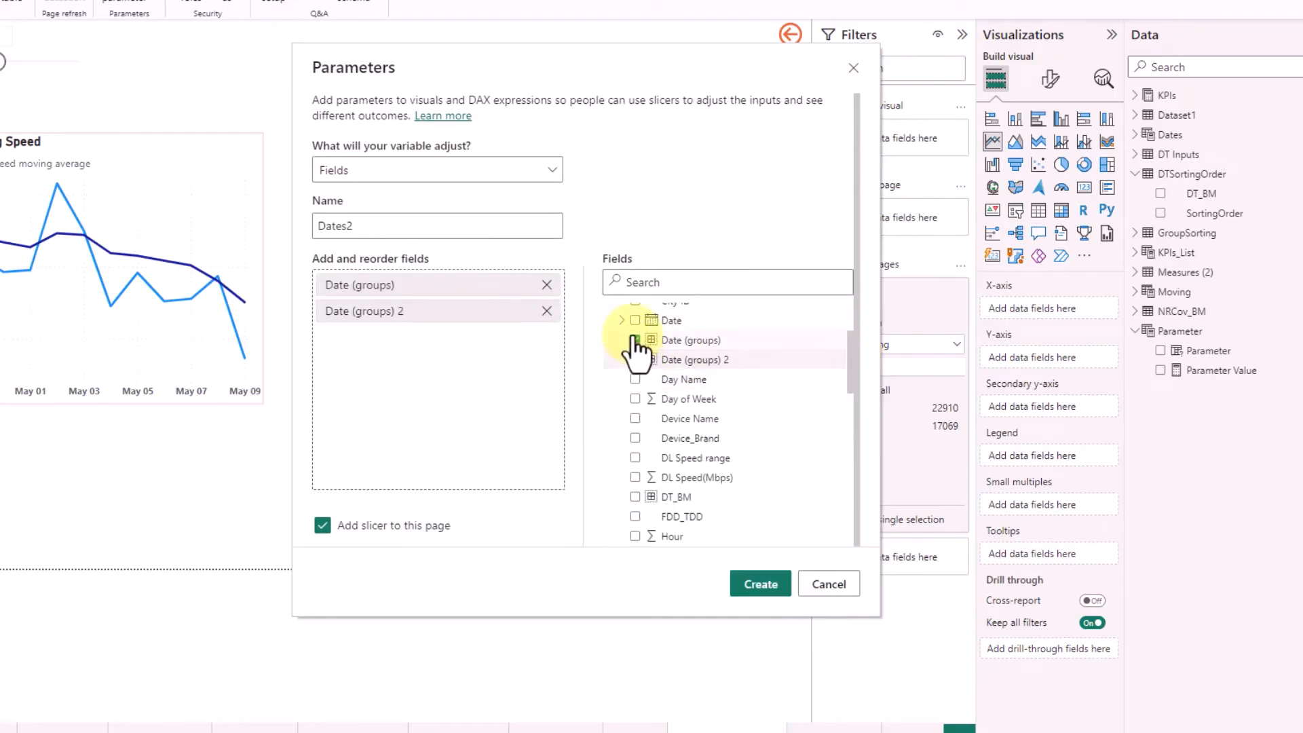
click(635, 320)
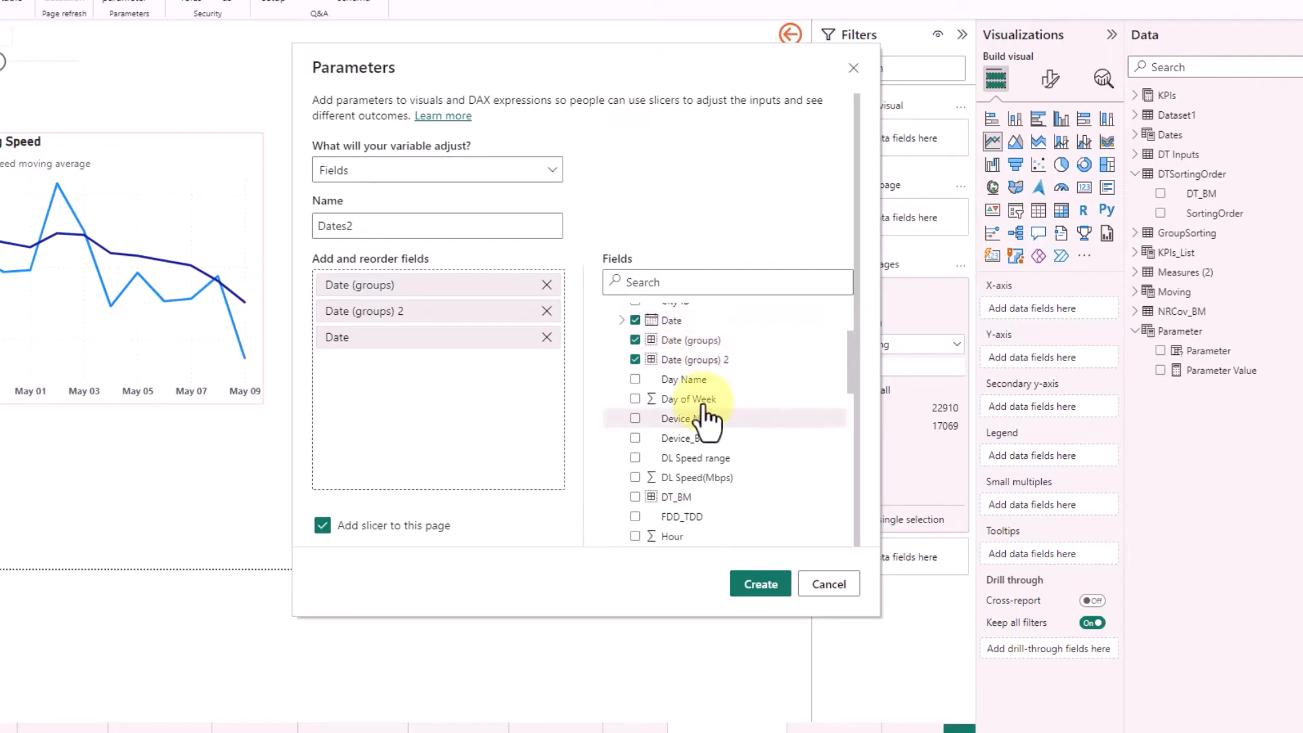
click(635, 380)
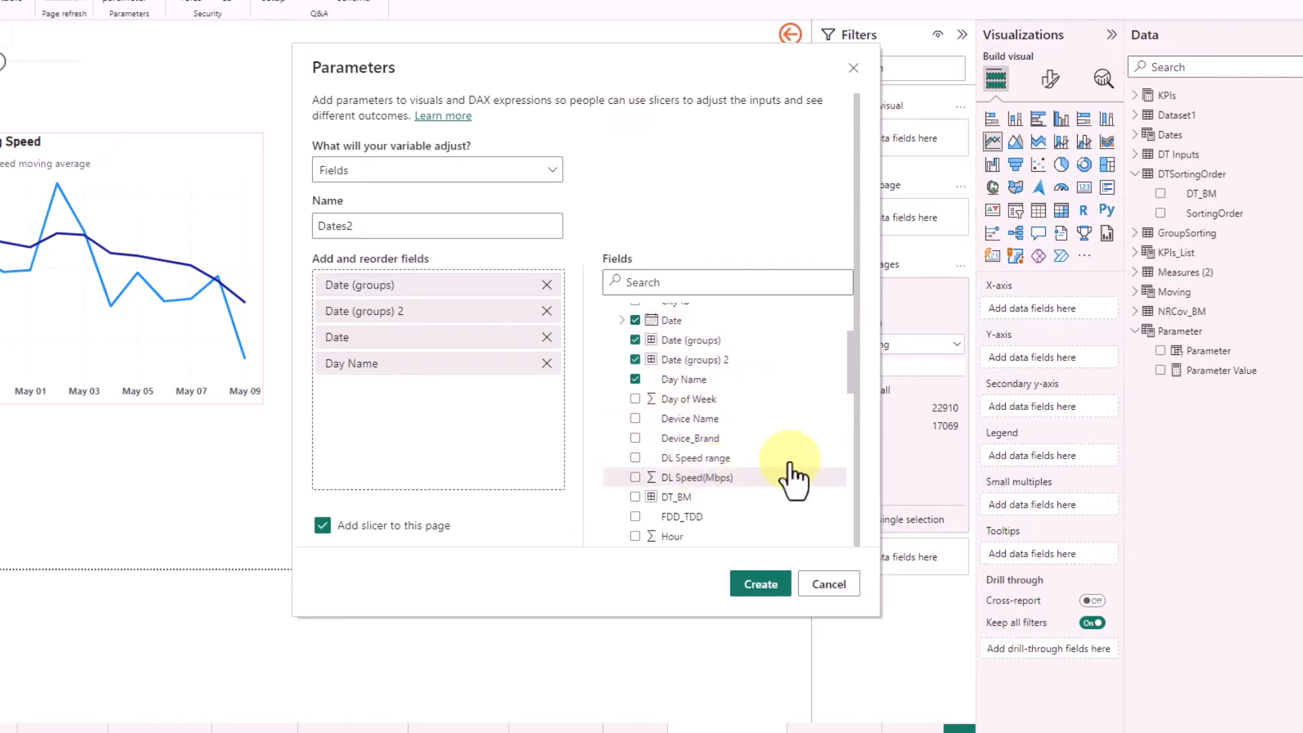
Add DT_BM, Week of Year and Technology from Dataset1 to the Dates2 parameter and create it with a slicer on the page.
scroll(849, 382, down, 3)
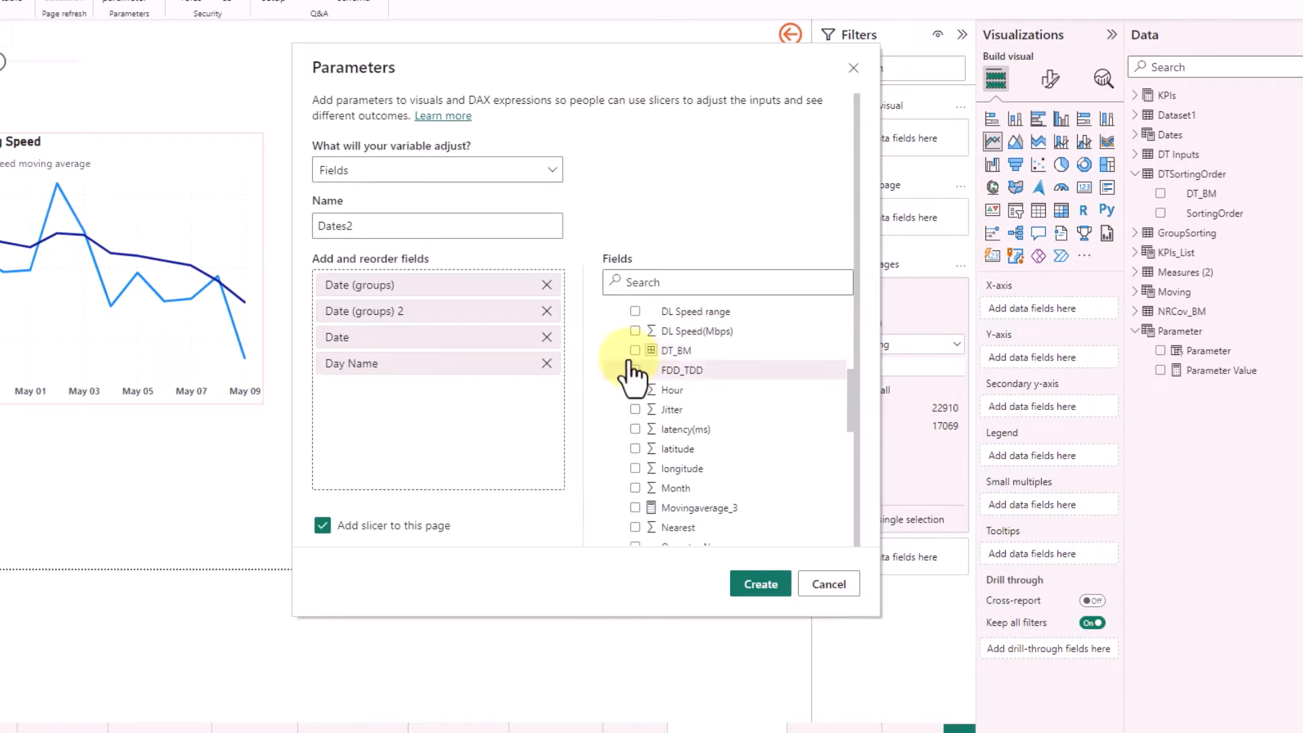
click(636, 350)
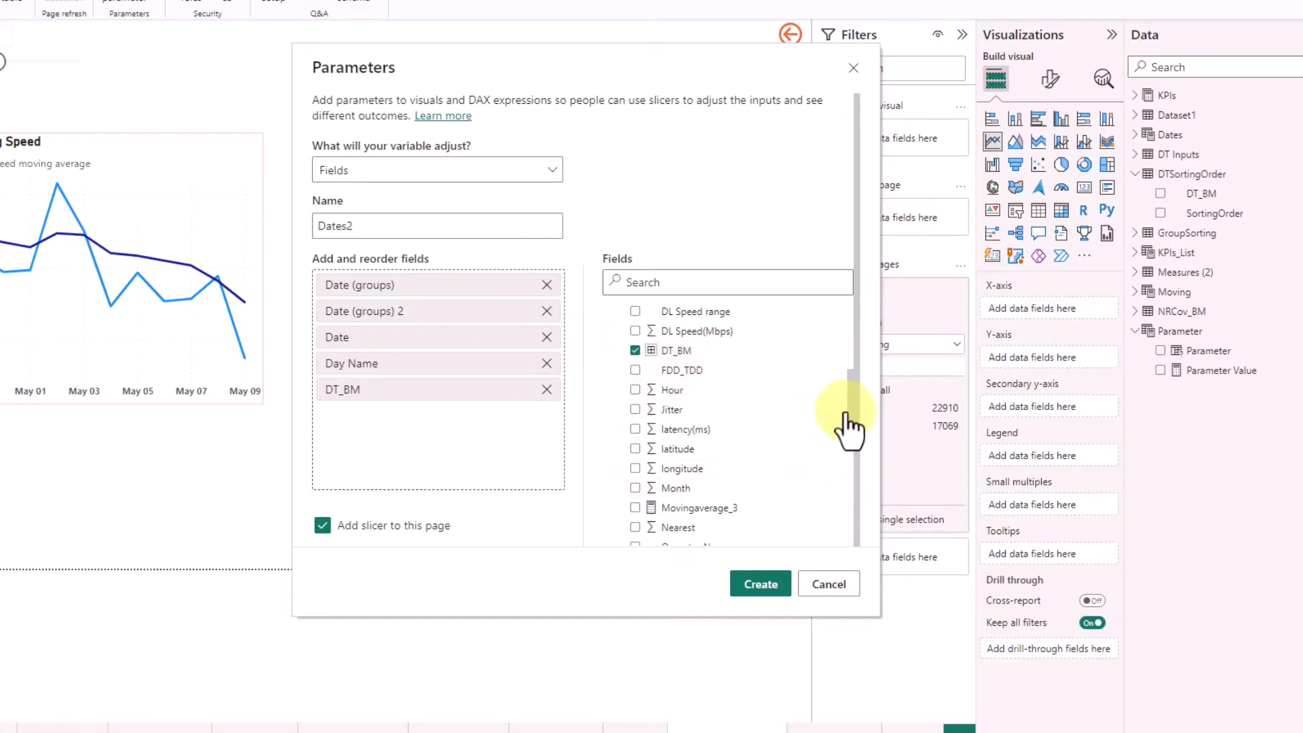
drag(849, 404, 849, 505)
click(636, 409)
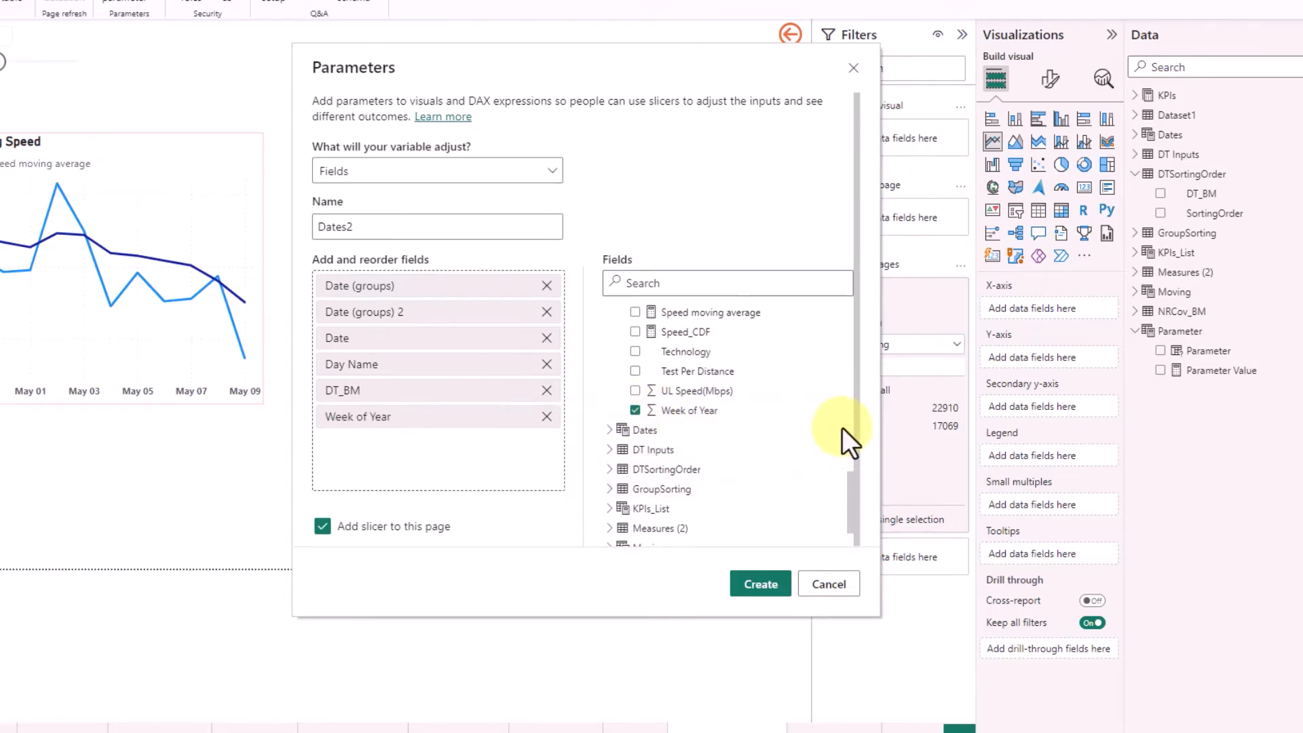
click(635, 351)
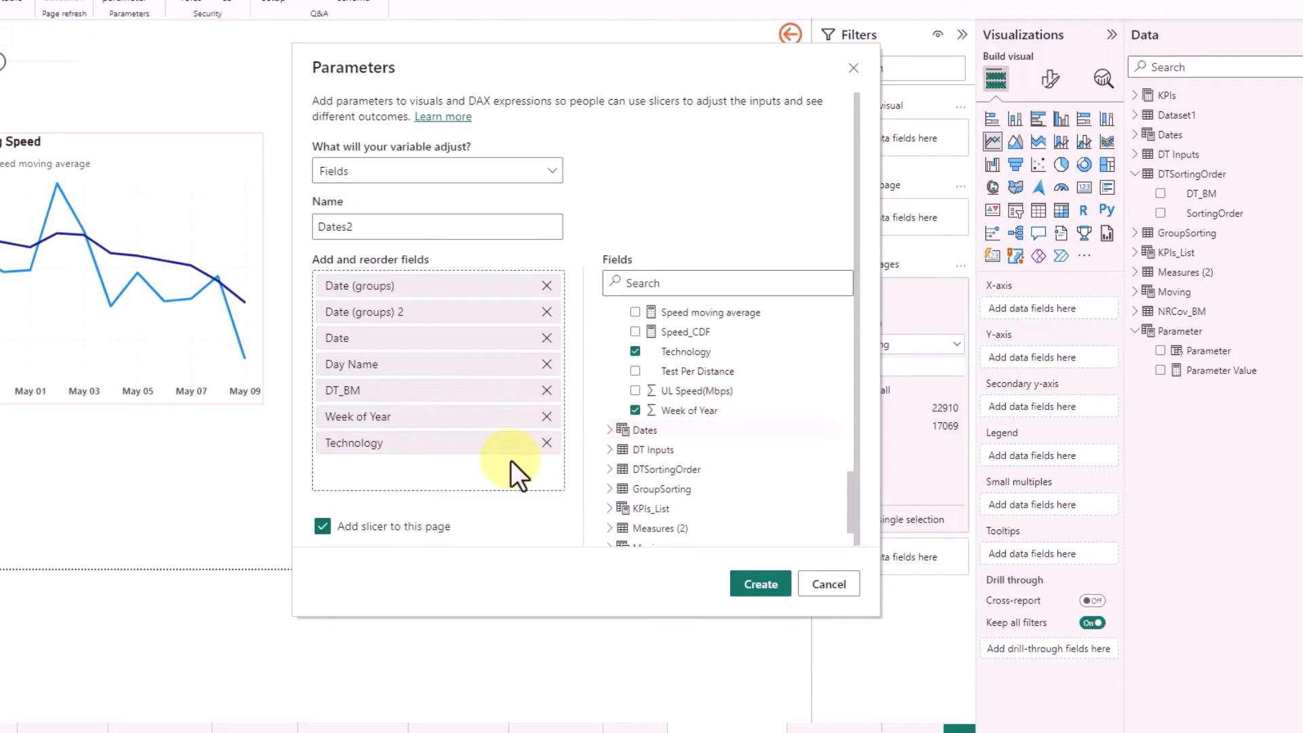
click(753, 584)
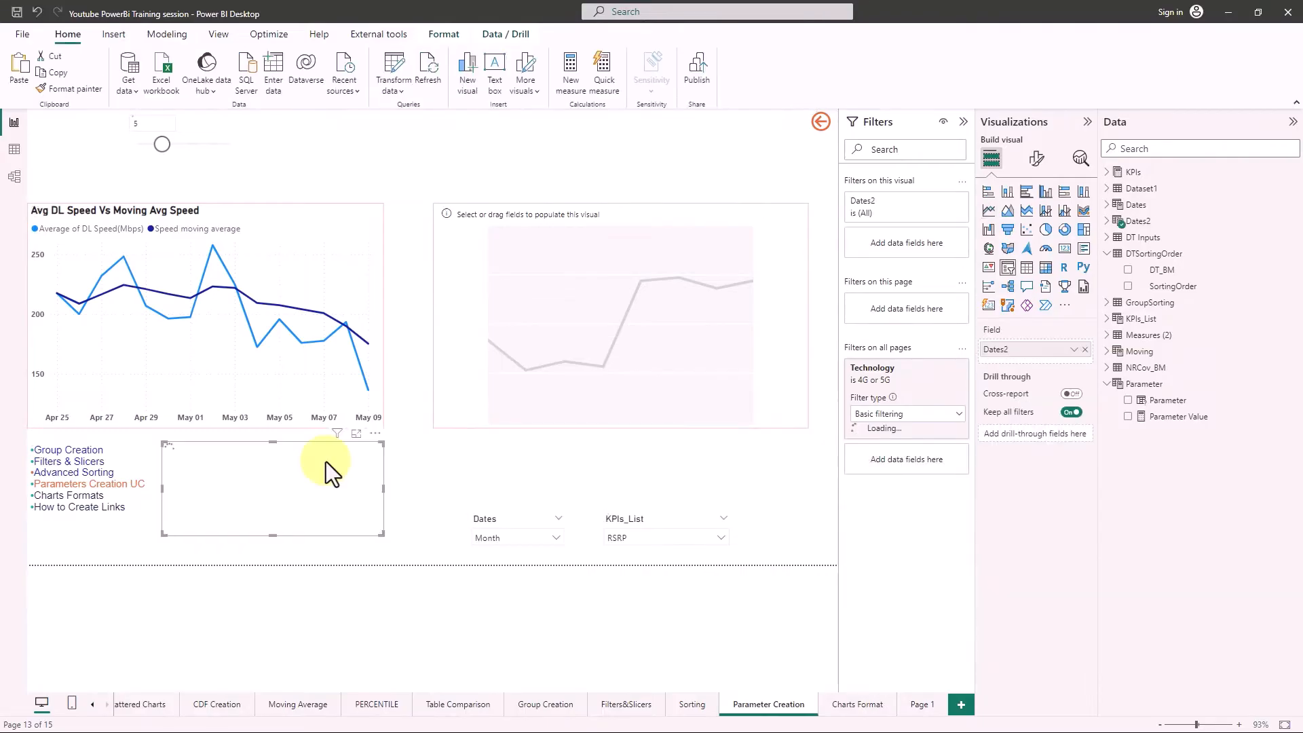
Move the Dates2 slicer above the empty line chart and set its style to Dropdown.
drag(326, 461, 439, 328)
drag(512, 165, 532, 125)
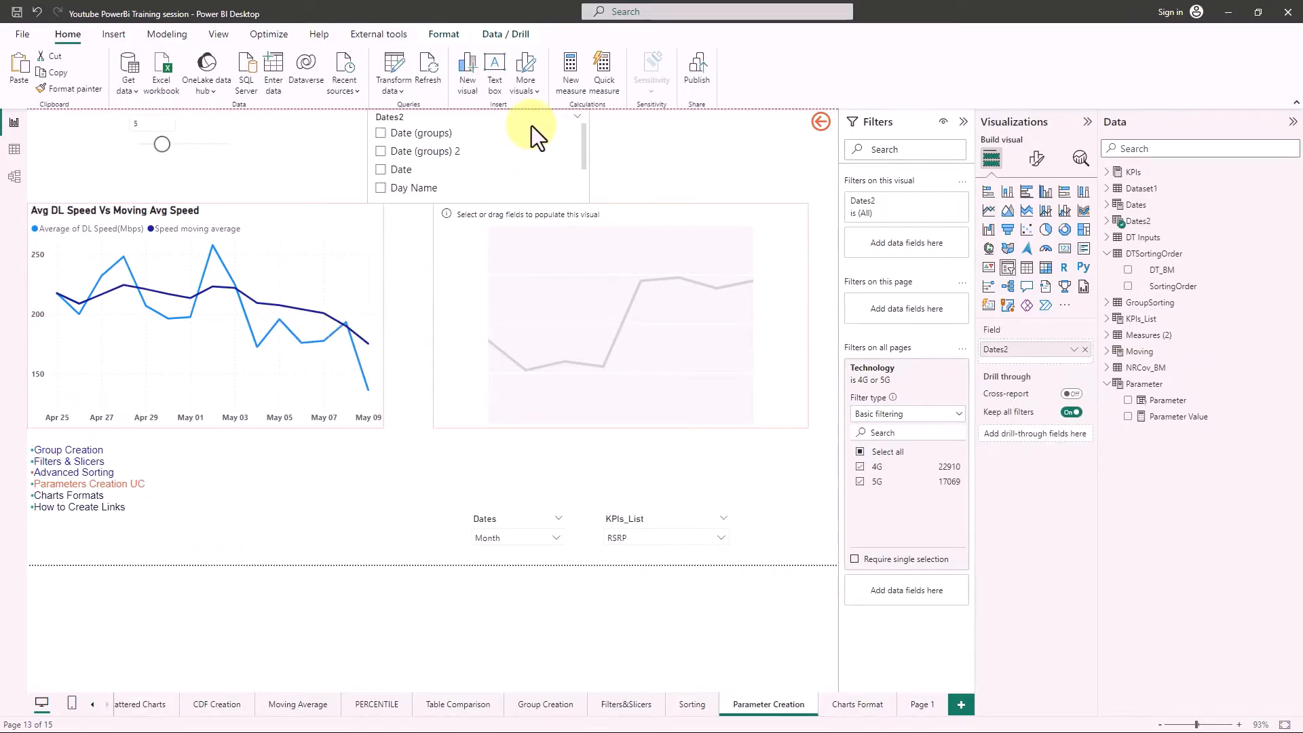
click(1037, 162)
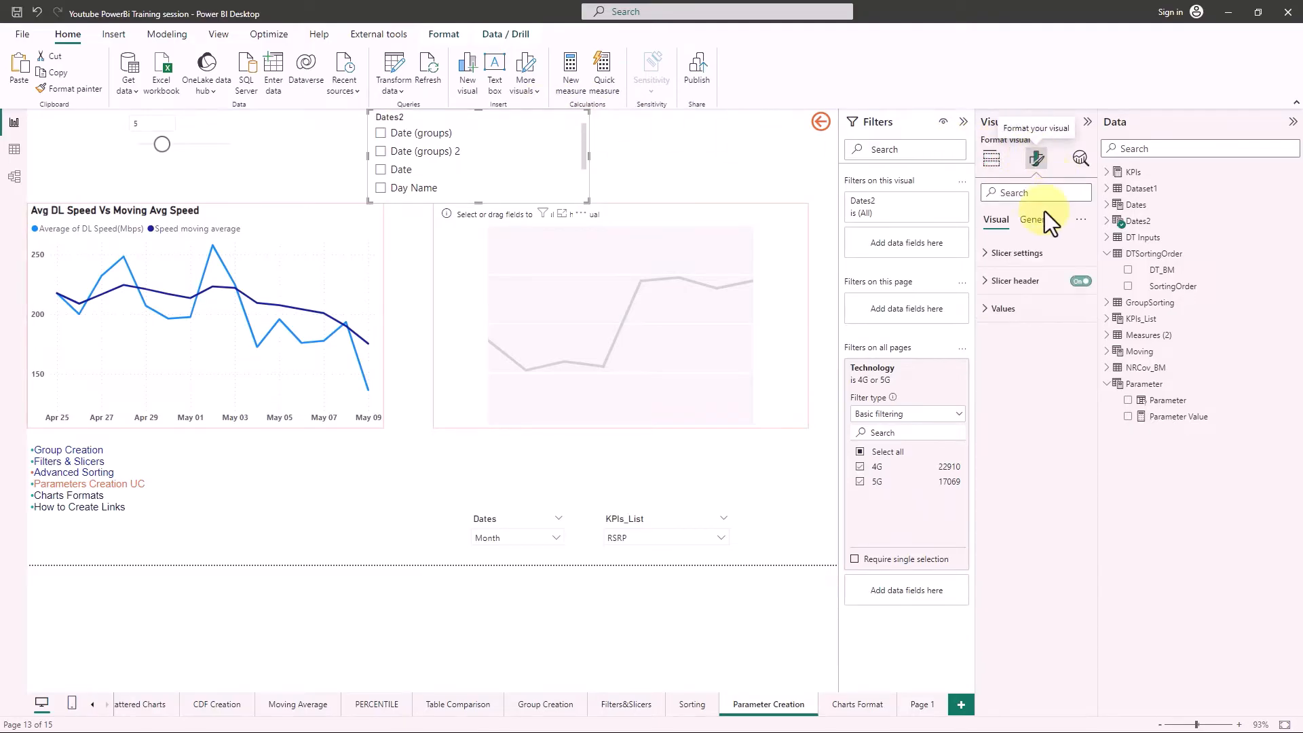
click(1021, 253)
click(1015, 285)
click(1023, 320)
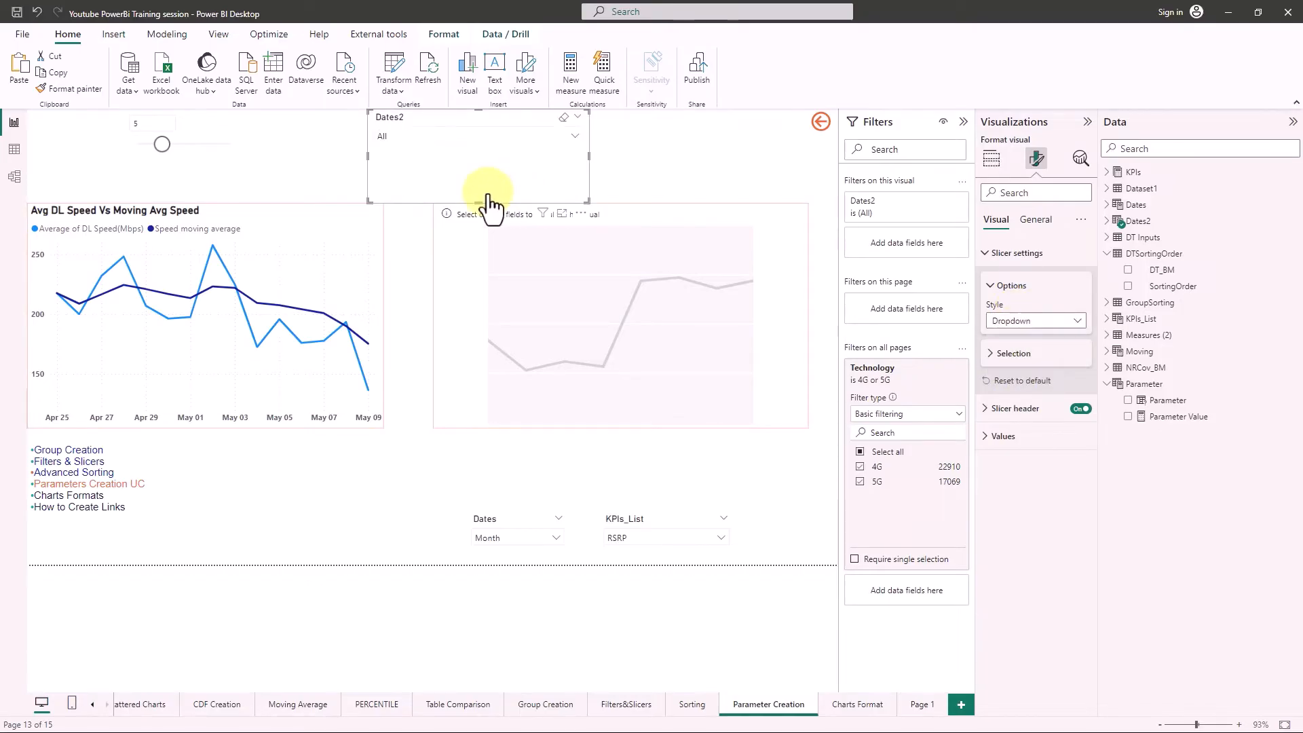
Shrink the Dates2 slicer in height and width to fit its dropdown above the charts.
mouse_move(475, 202)
mouse_down()
mouse_move(474, 132)
mouse_move(478, 182)
mouse_up()
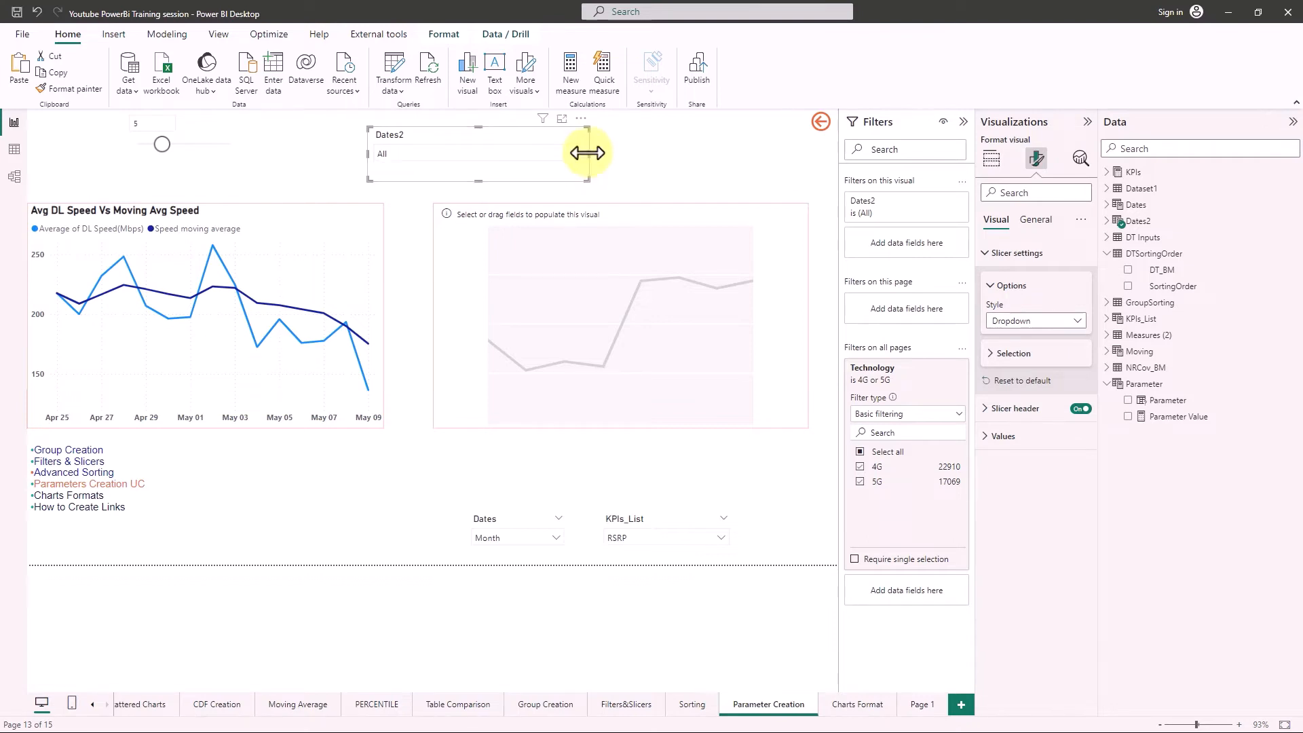
drag(547, 150, 492, 149)
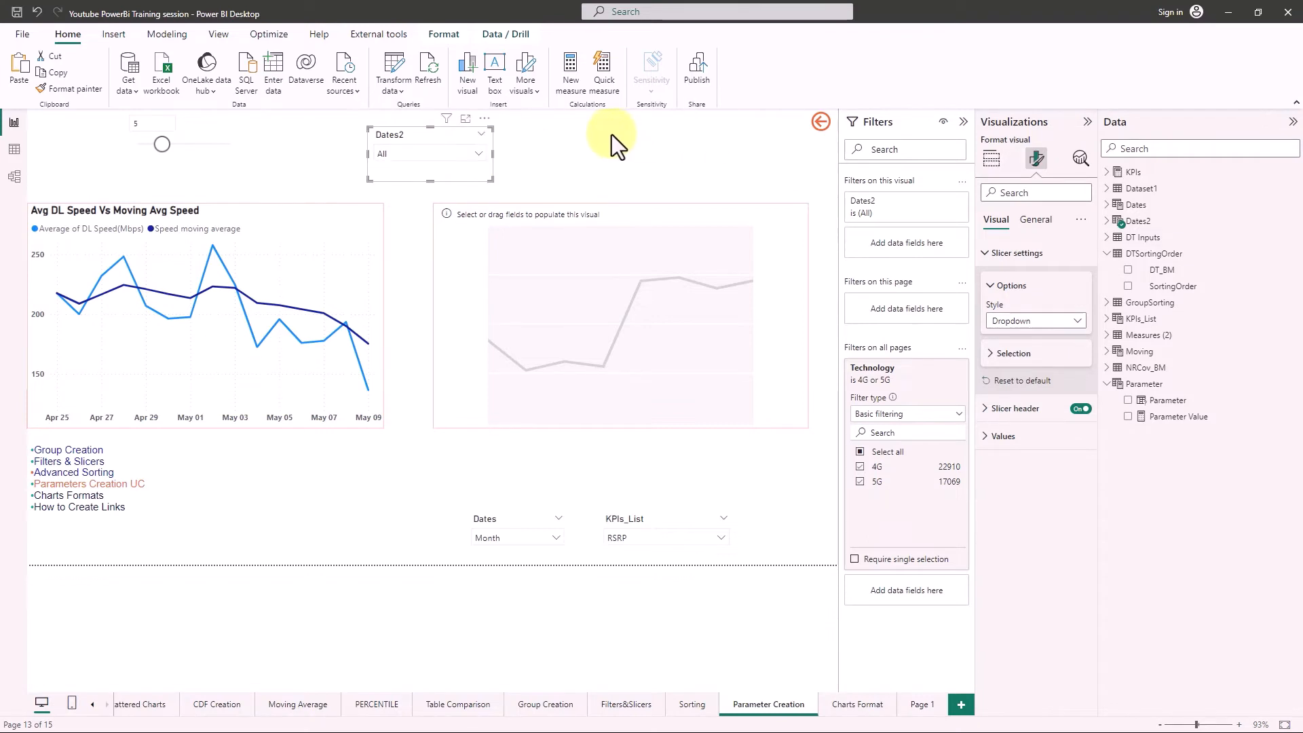
Start a new fields parameter and name it KPIsList2.
click(175, 35)
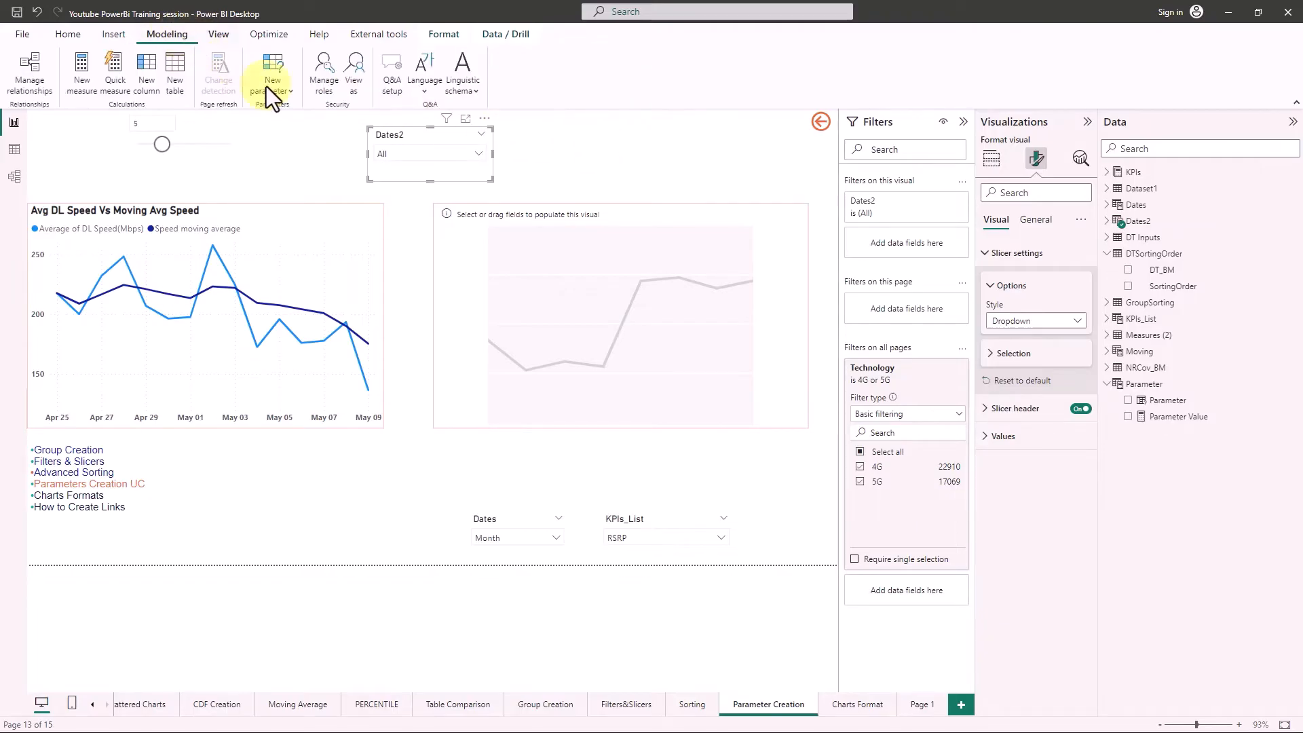
click(274, 92)
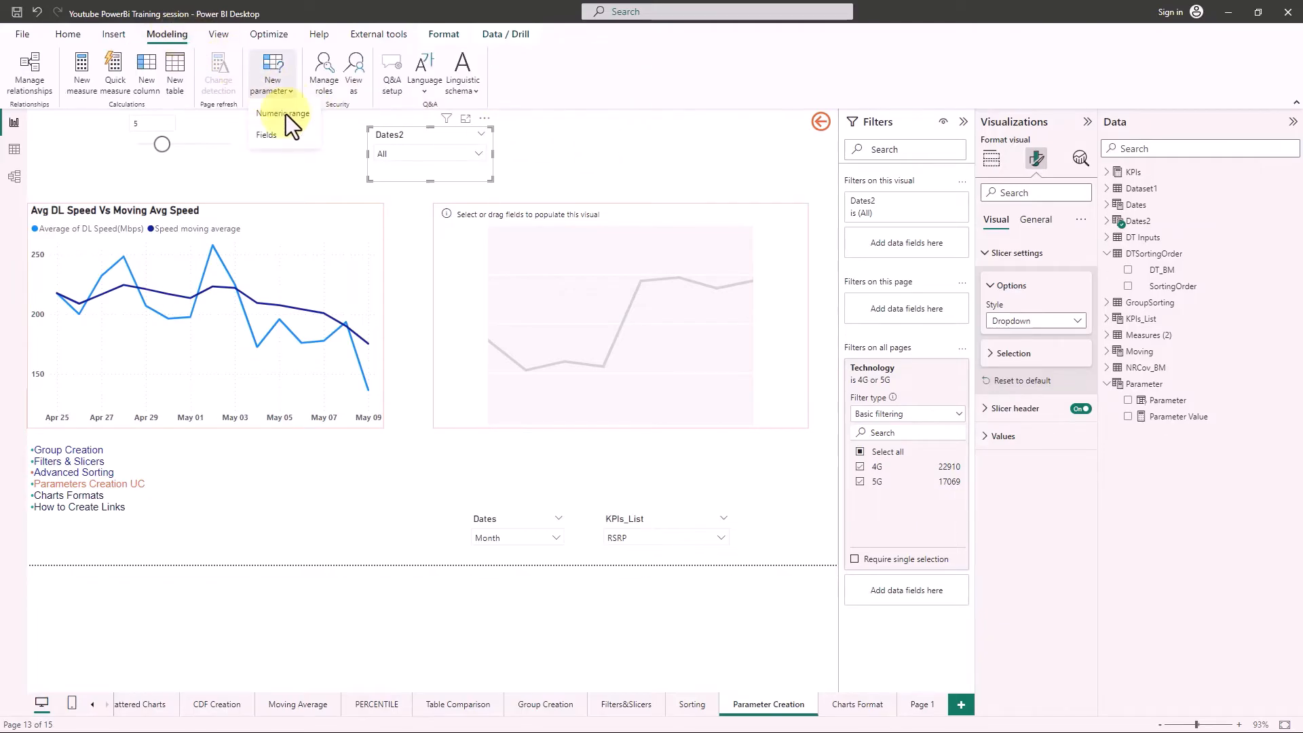
click(286, 140)
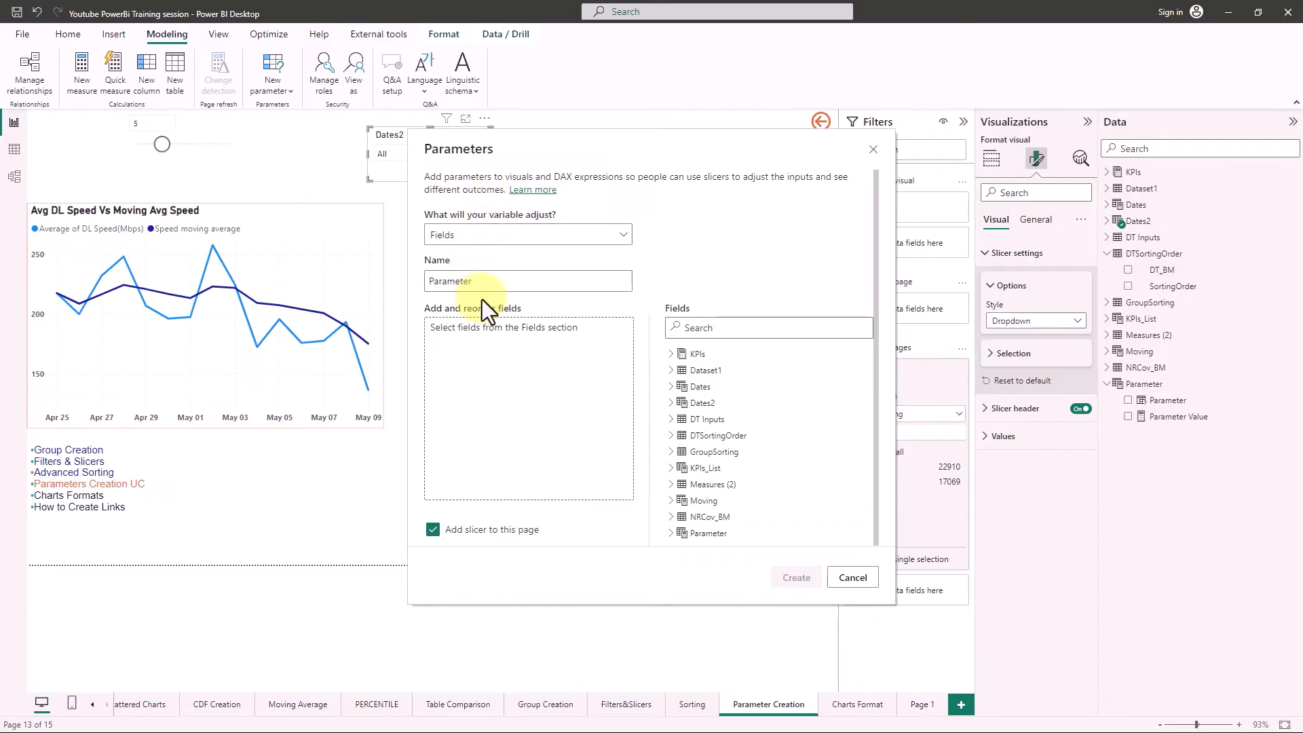
double_click(501, 279)
key(Caps_Lock)
text(KPI)
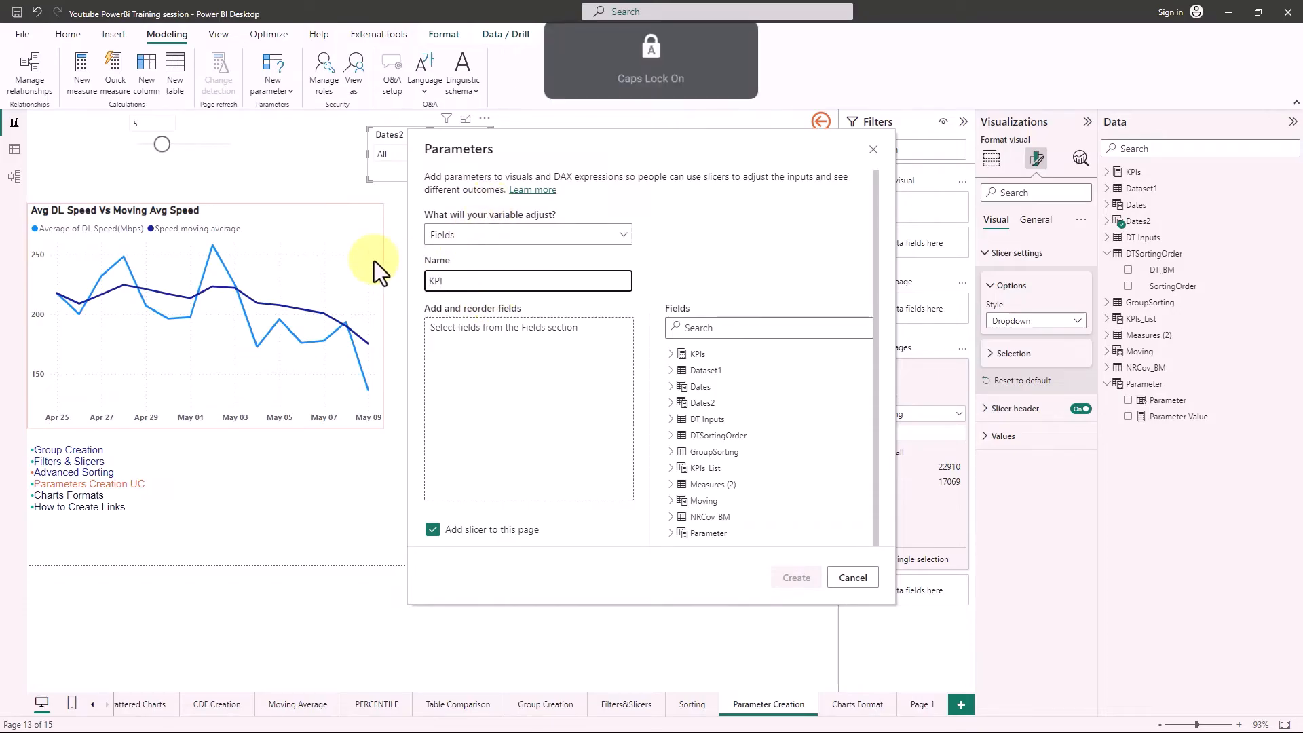
key(Caps_Lock)
text(sList2)
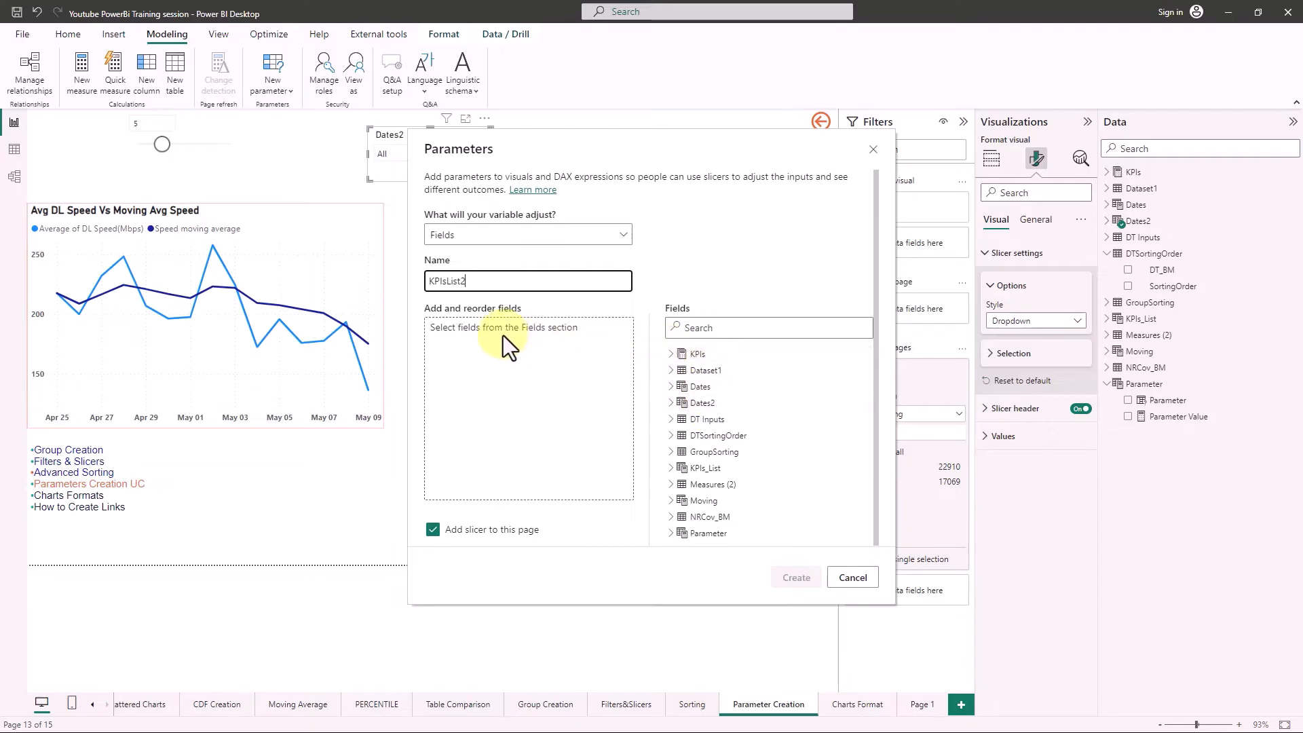
Add Avg Latency, DL User Thrp(Mbps), Latency Bottom 10% Percentile, RSRP and UL User Thrp(Mbps) from KPIs to the KPIsList2 parameter.
click(670, 355)
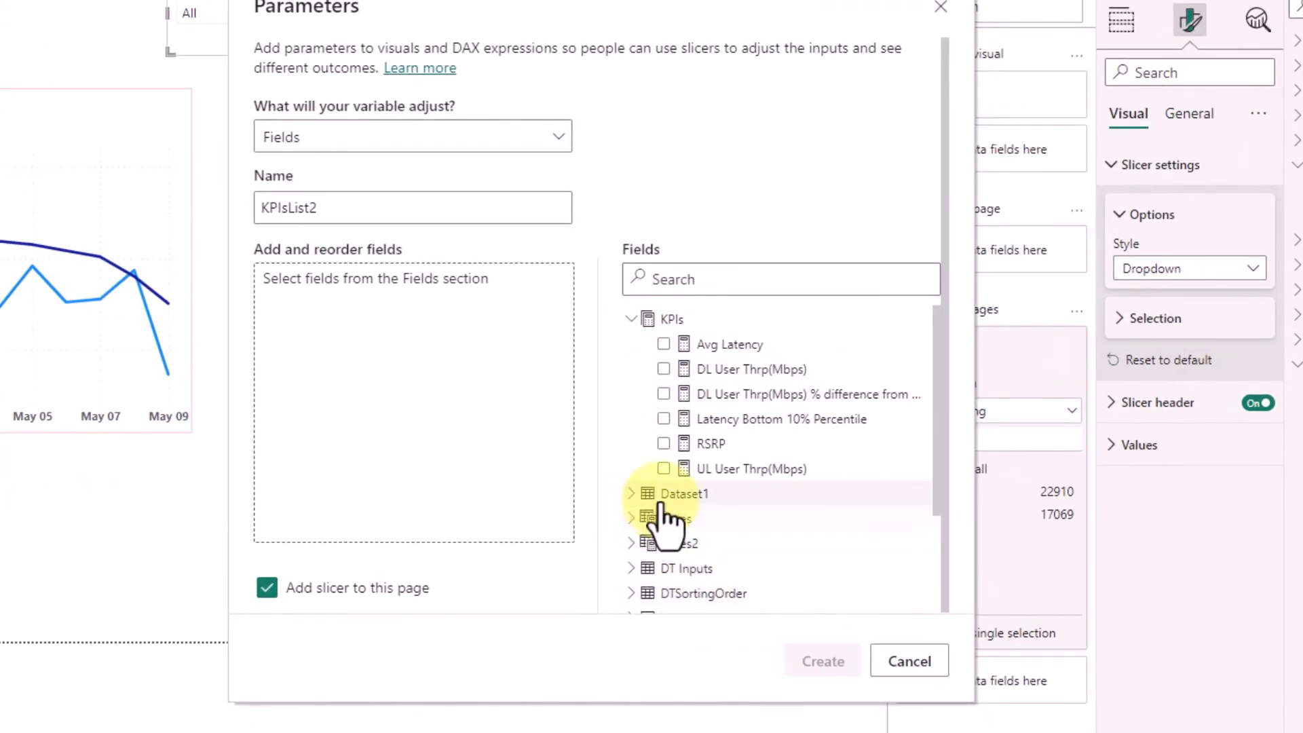
click(664, 344)
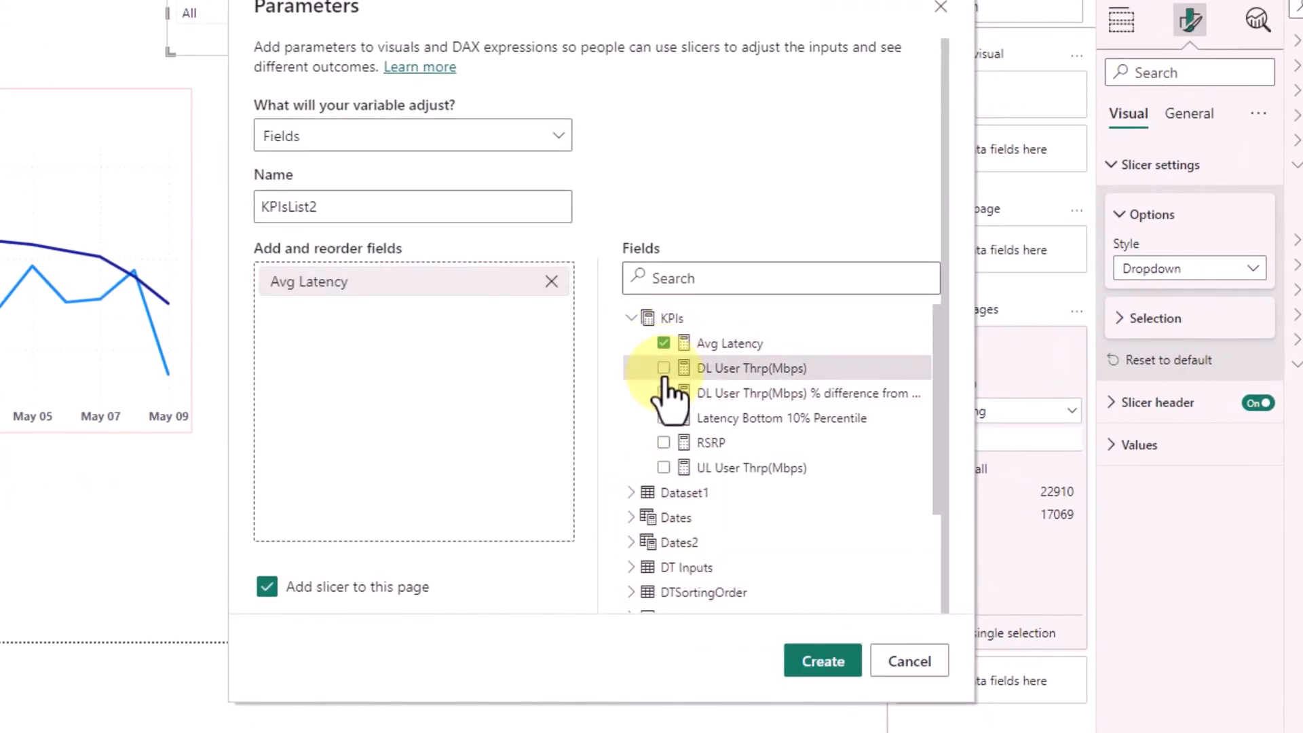
click(664, 368)
click(664, 393)
click(664, 419)
click(664, 443)
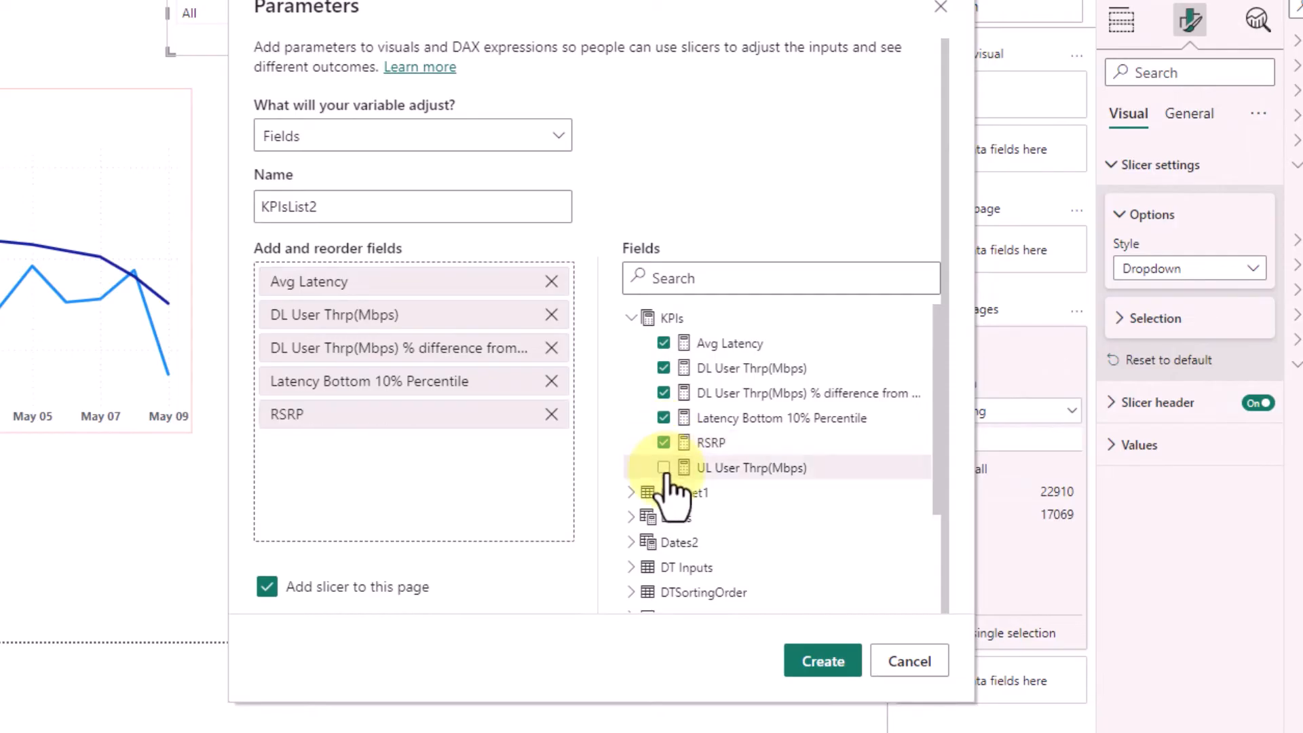
click(664, 468)
click(664, 393)
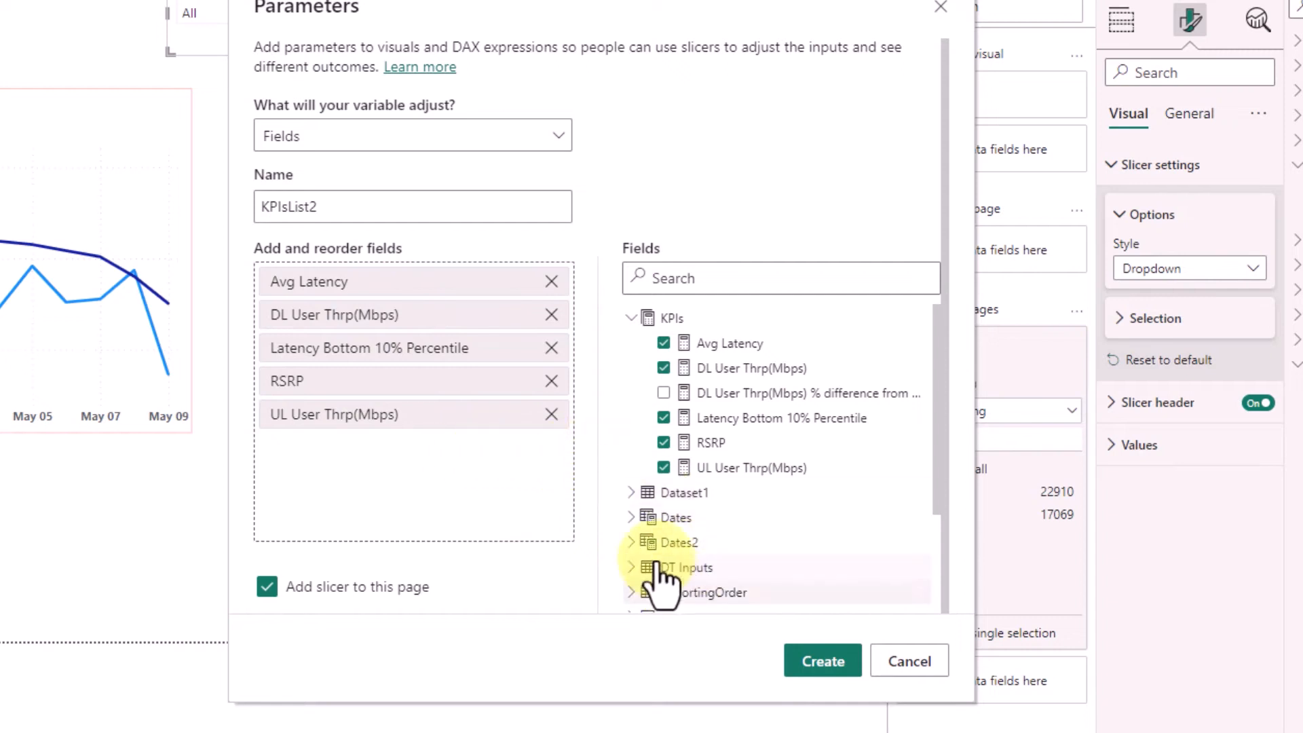
Add DL Speed(Mbps) from Dataset1 to the KPIsList2 parameter and create it with a slicer on the page.
drag(938, 452, 934, 560)
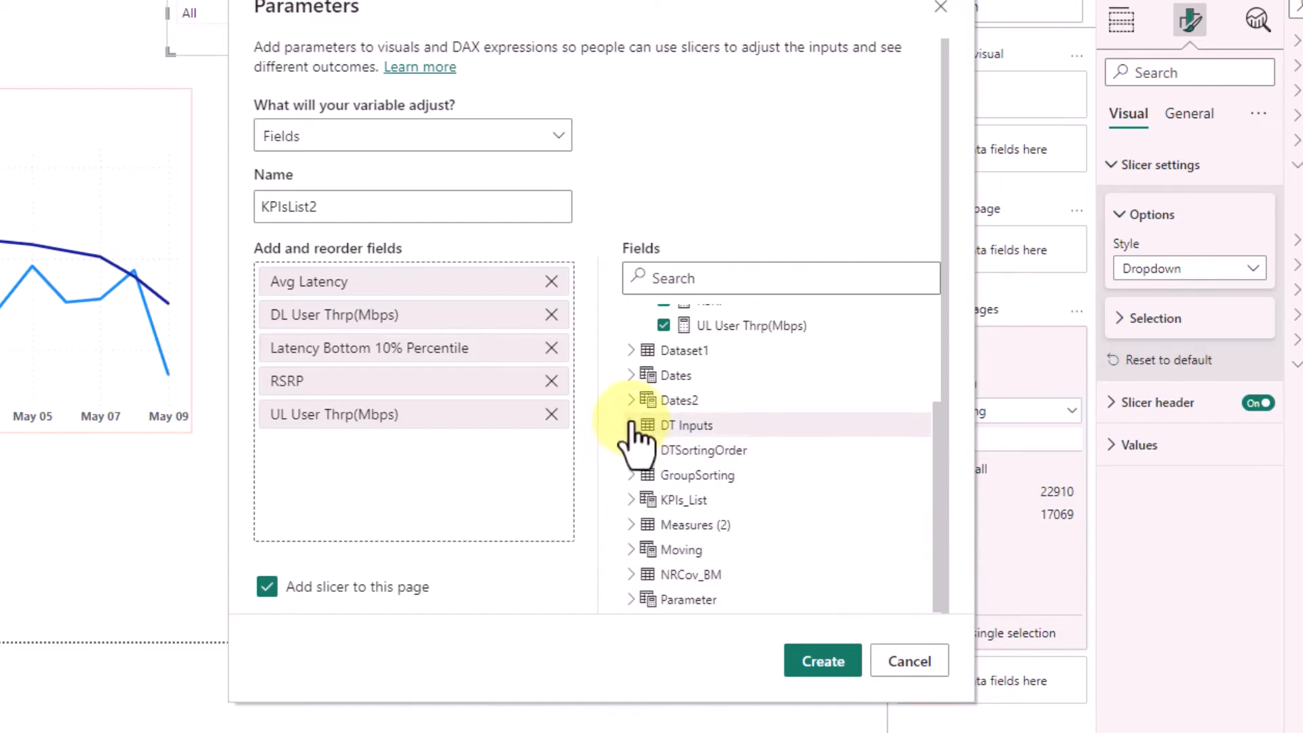
click(631, 351)
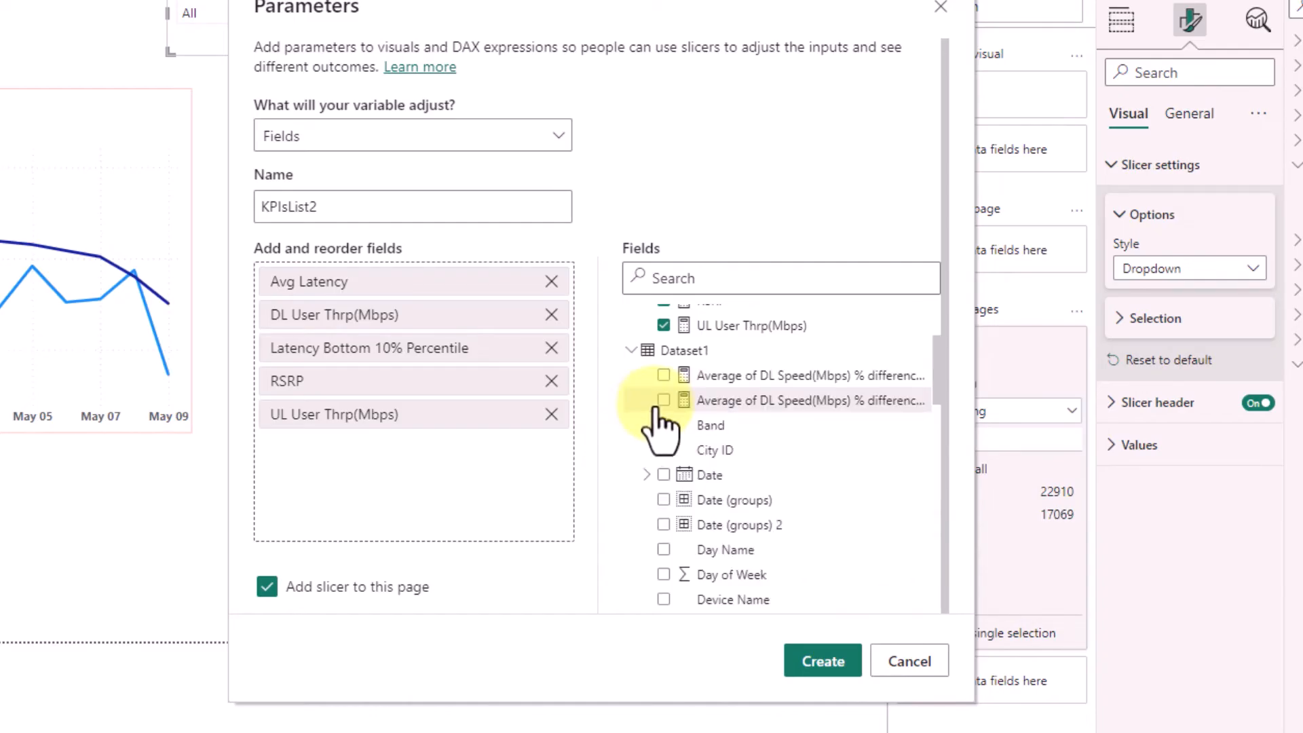
click(663, 550)
click(663, 550)
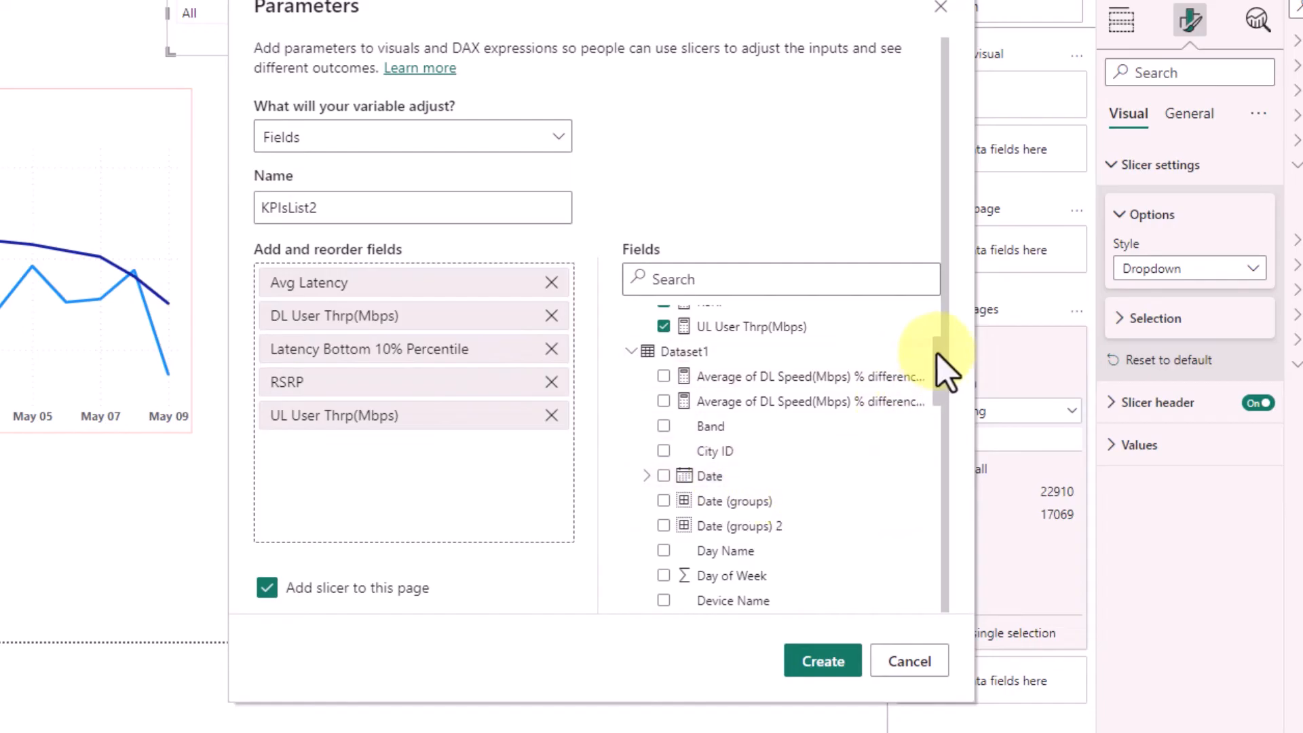
drag(941, 359, 941, 424)
click(664, 397)
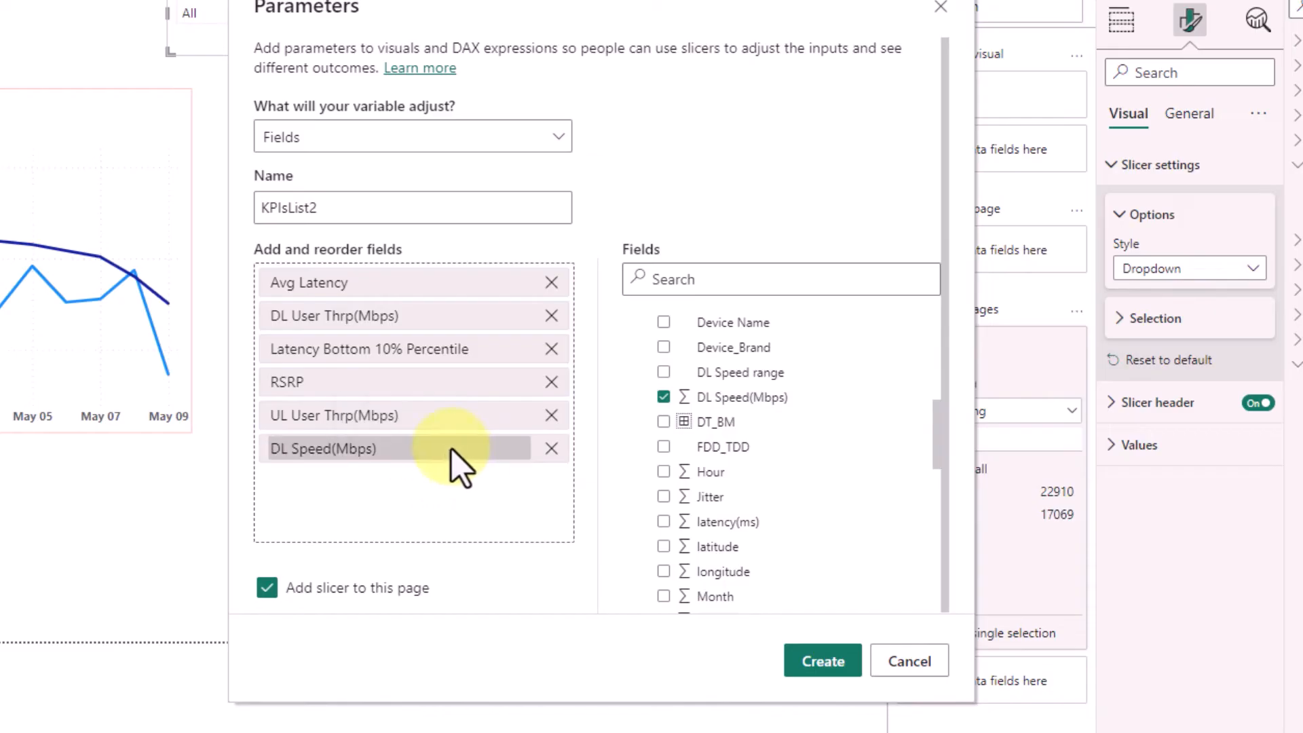
click(822, 660)
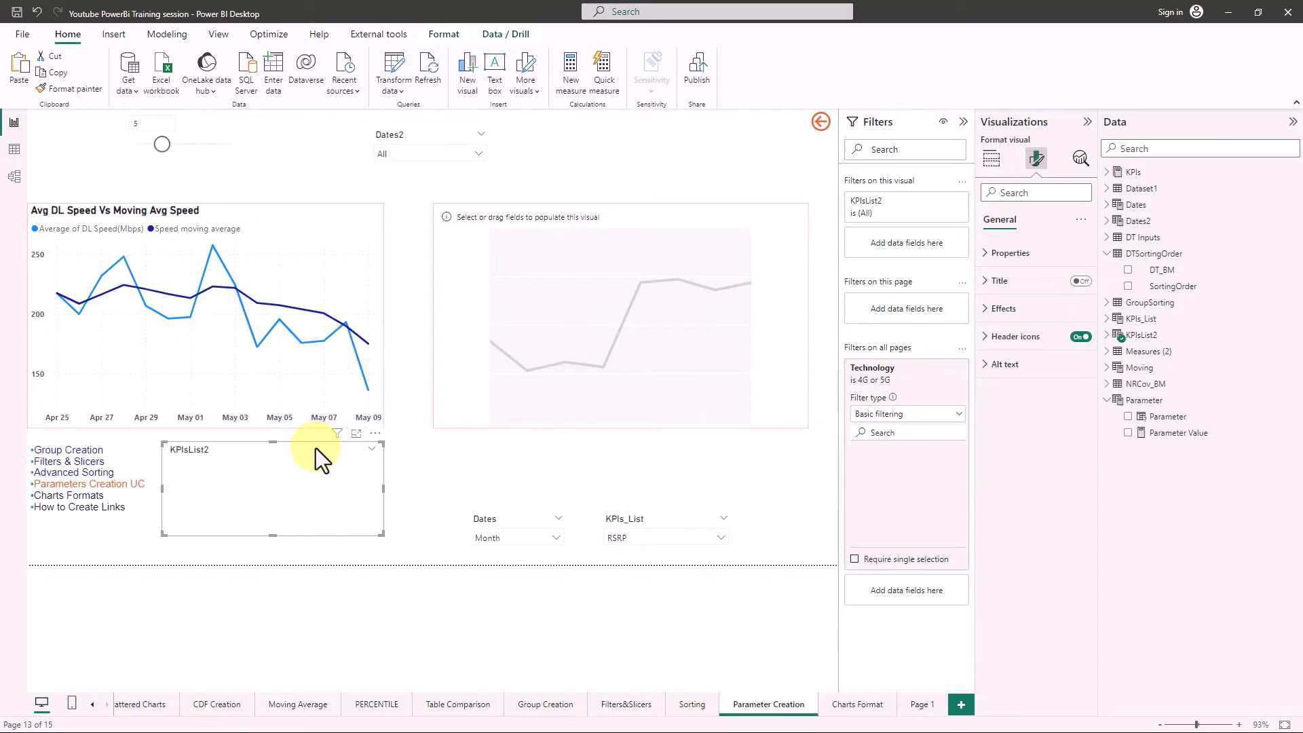
Move the KPIsList2 slicer above the empty line chart beside Dates2, set its style to Dropdown and reduce its height.
drag(315, 448, 678, 120)
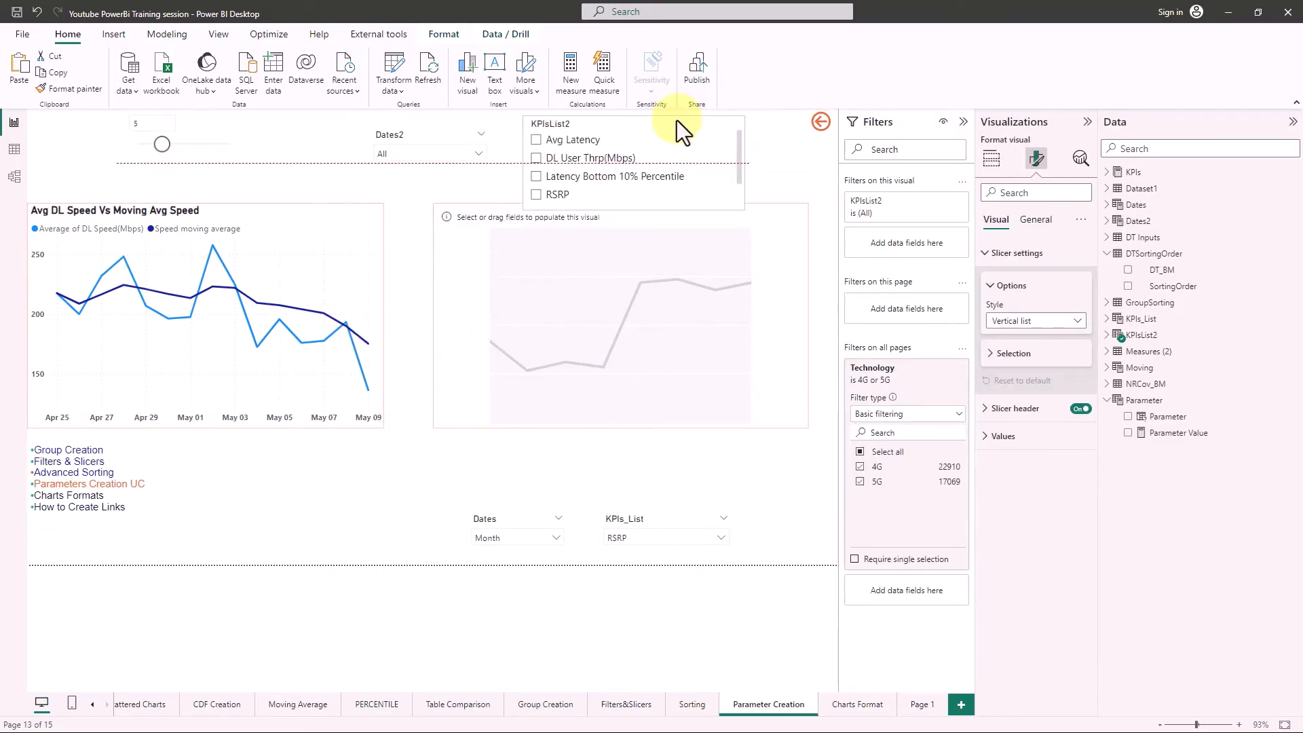
click(1025, 324)
click(1022, 370)
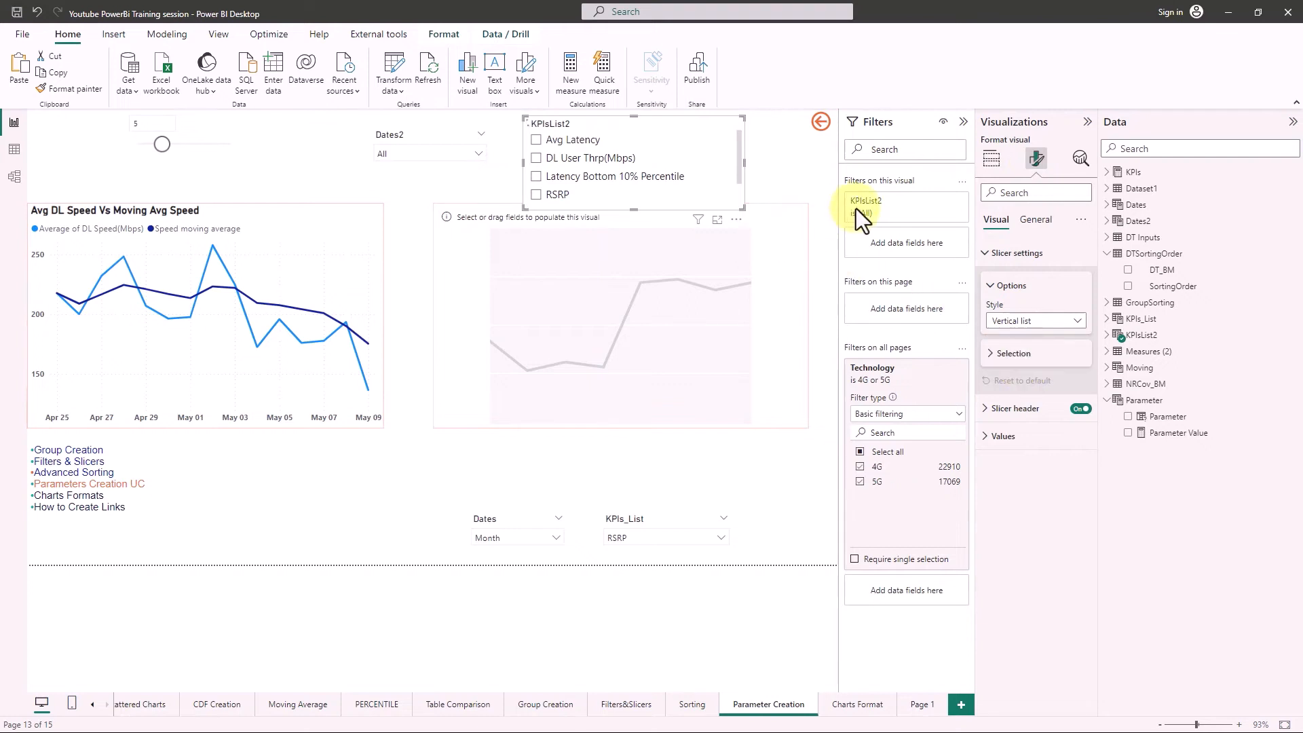
drag(628, 202, 629, 167)
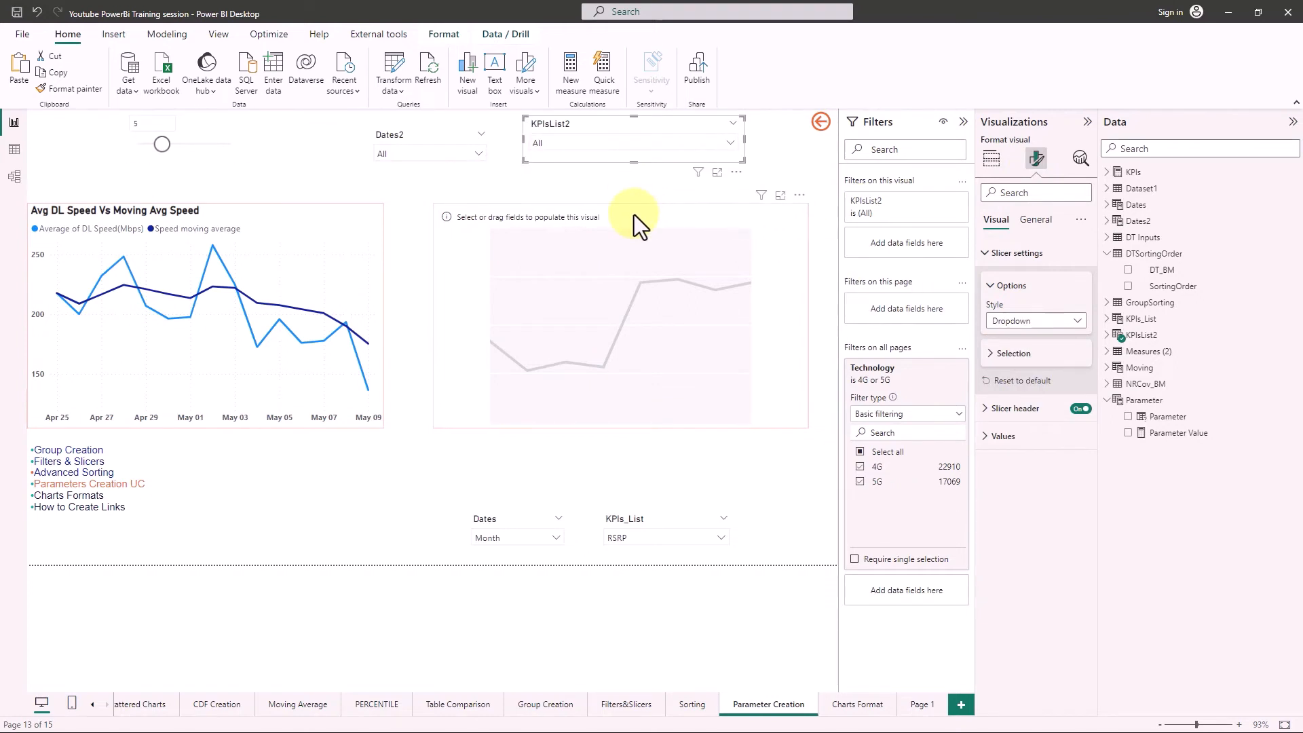
Display the Dates2 parameter's formula and put the Dates2 field on the empty line chart's X-axis.
click(634, 215)
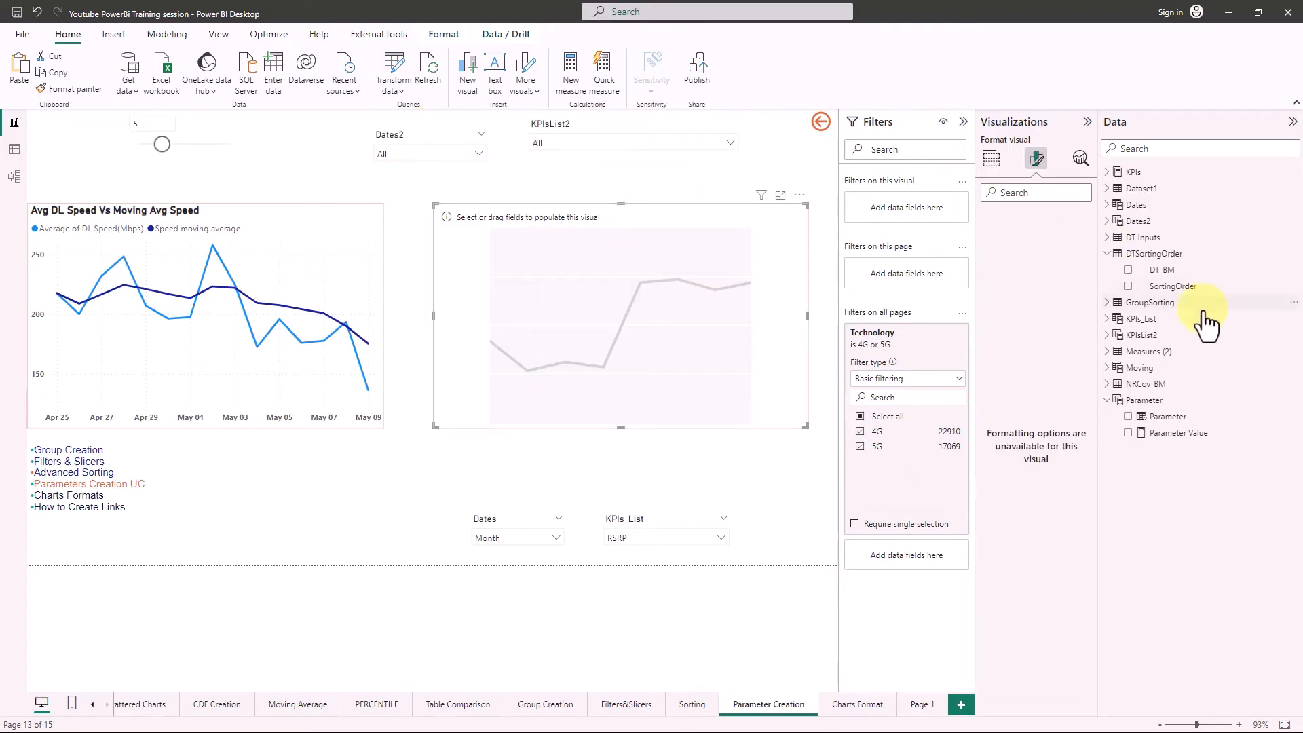
click(1107, 254)
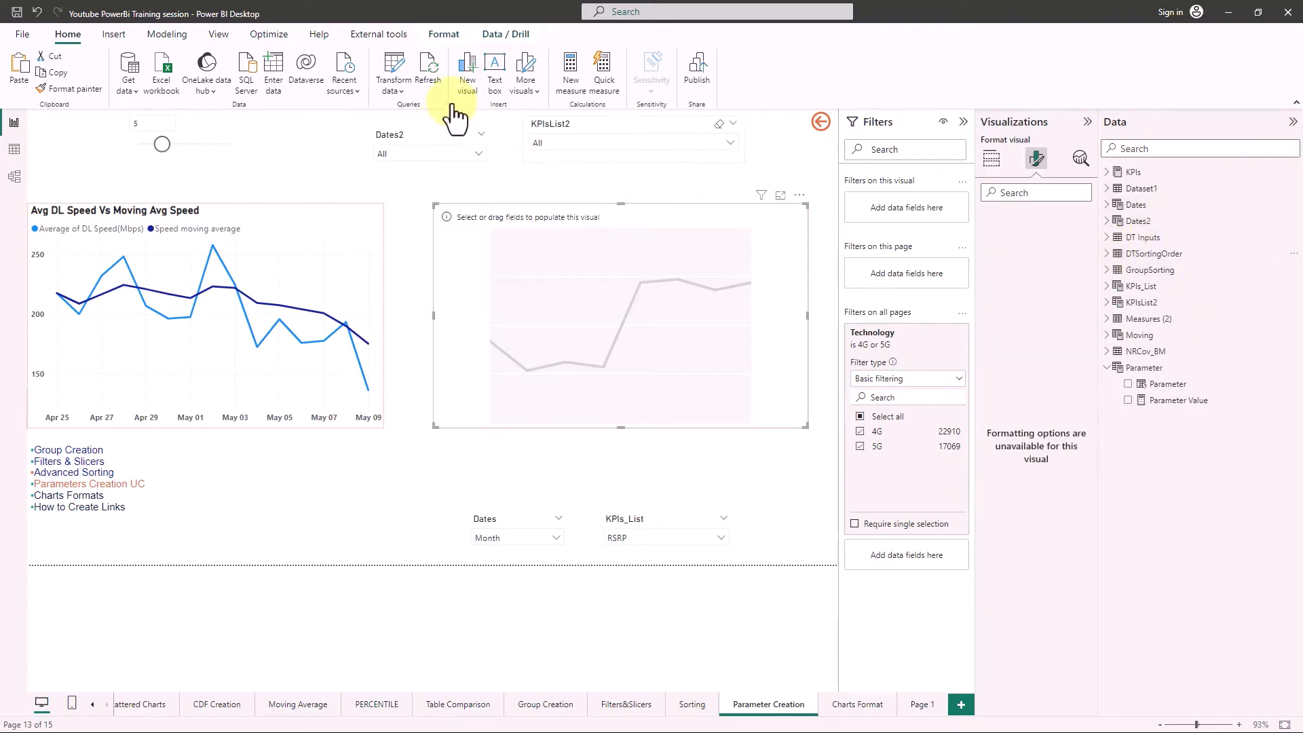
click(1105, 367)
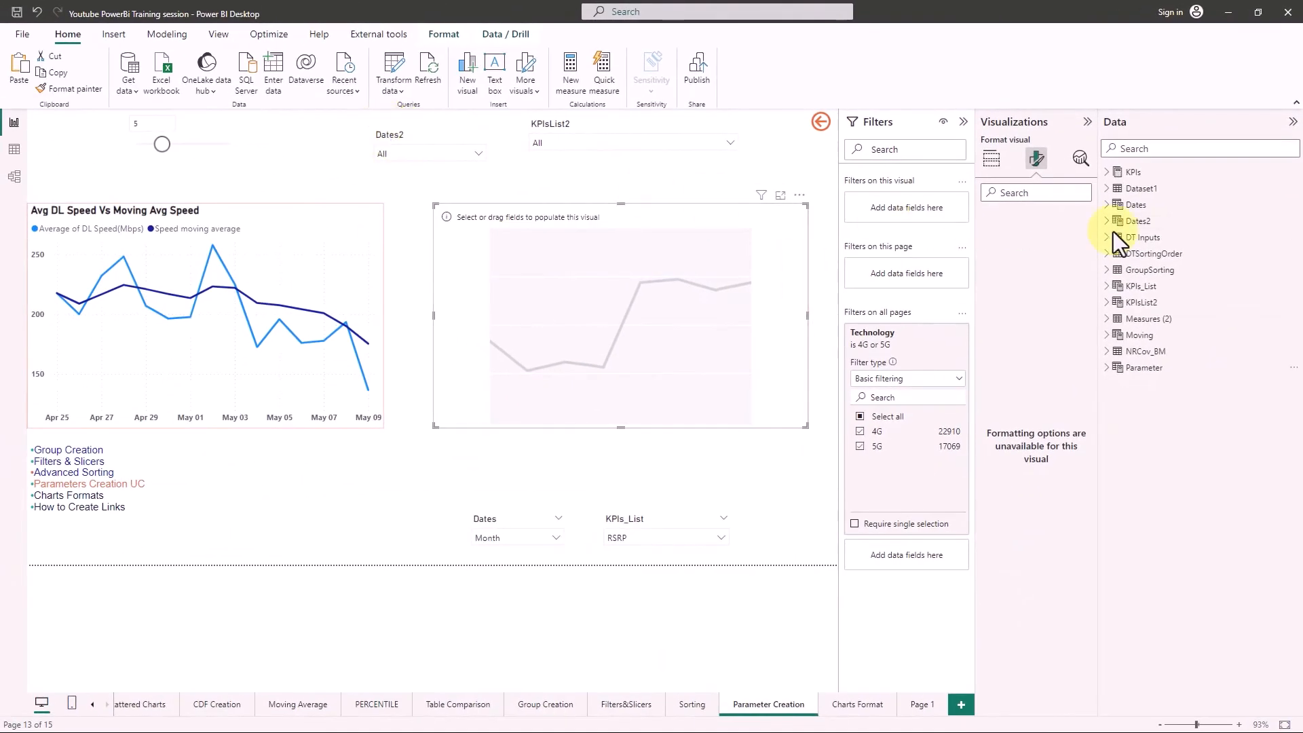
click(1108, 222)
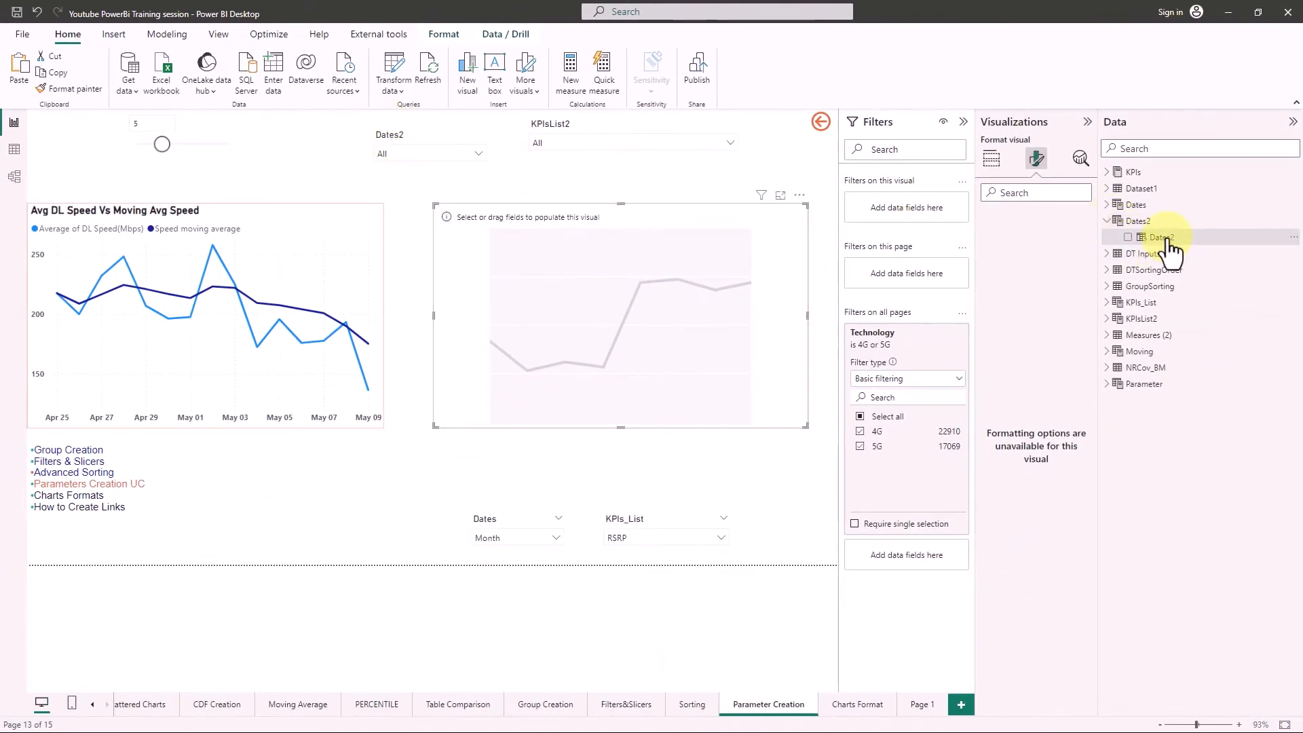
click(1169, 240)
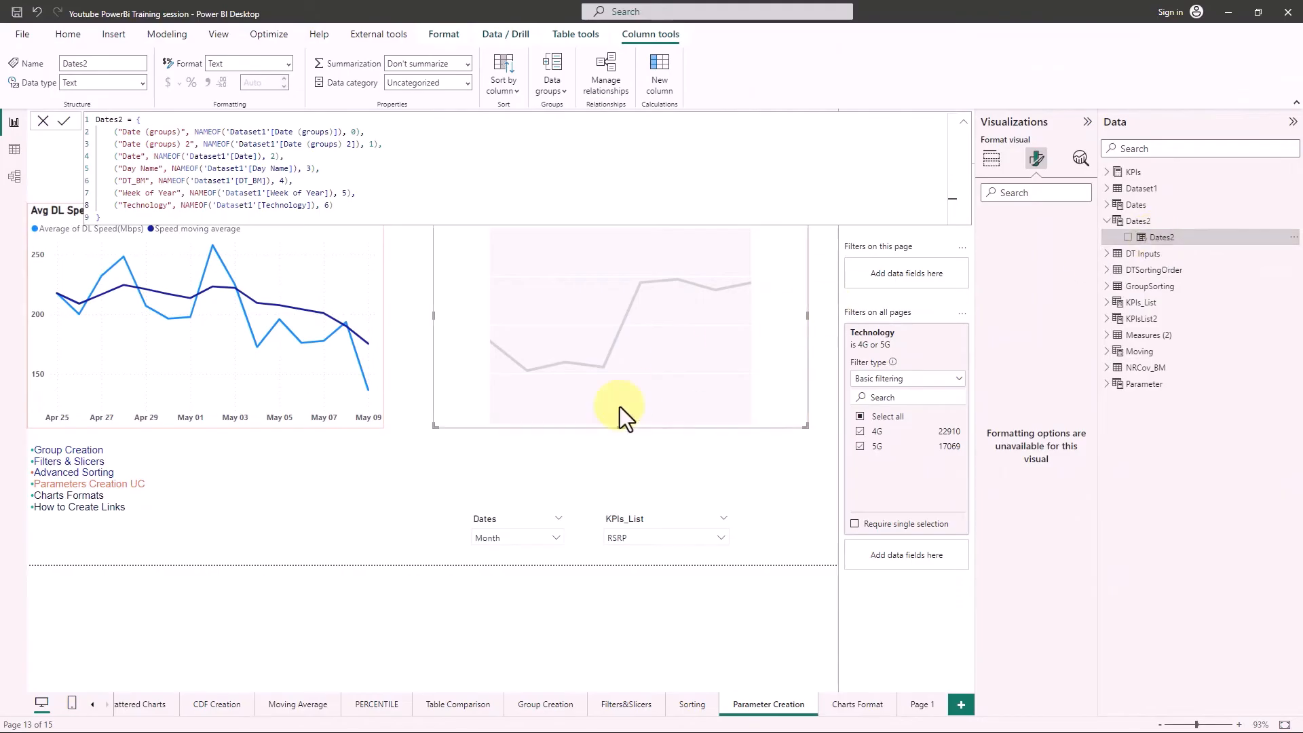
click(1153, 173)
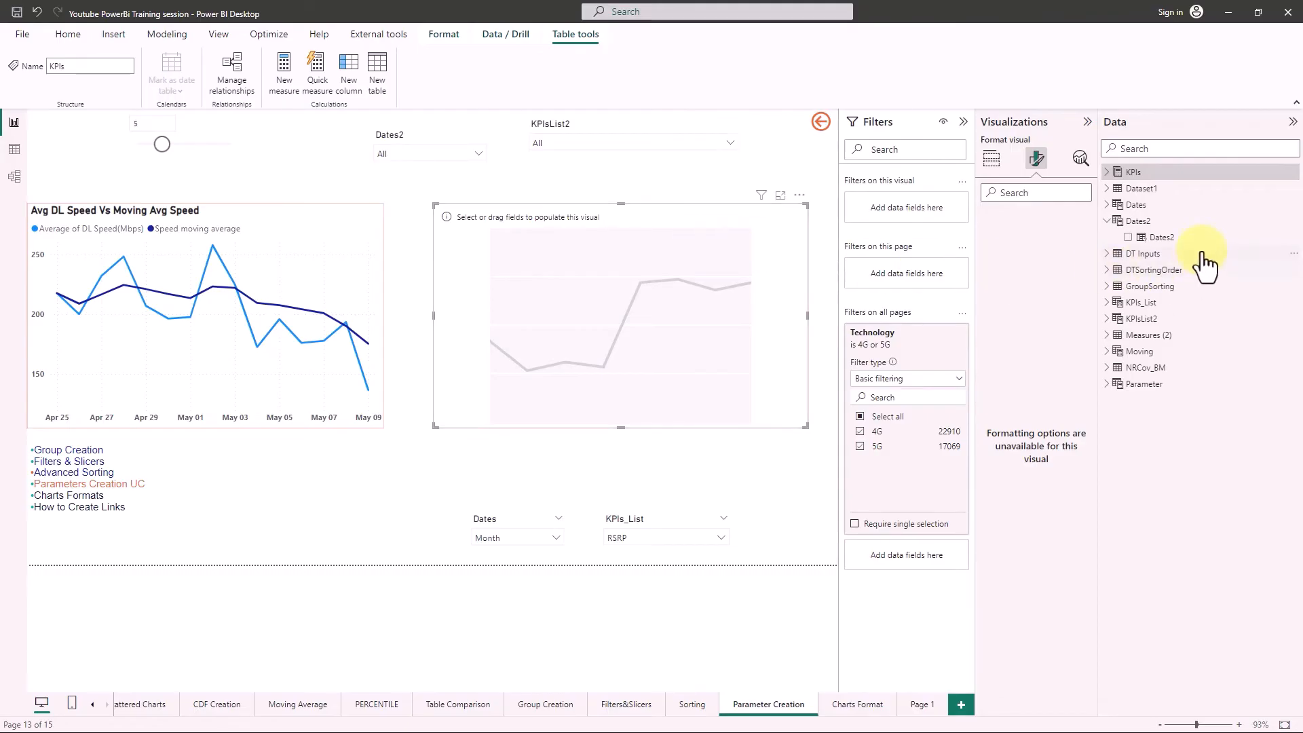
click(994, 161)
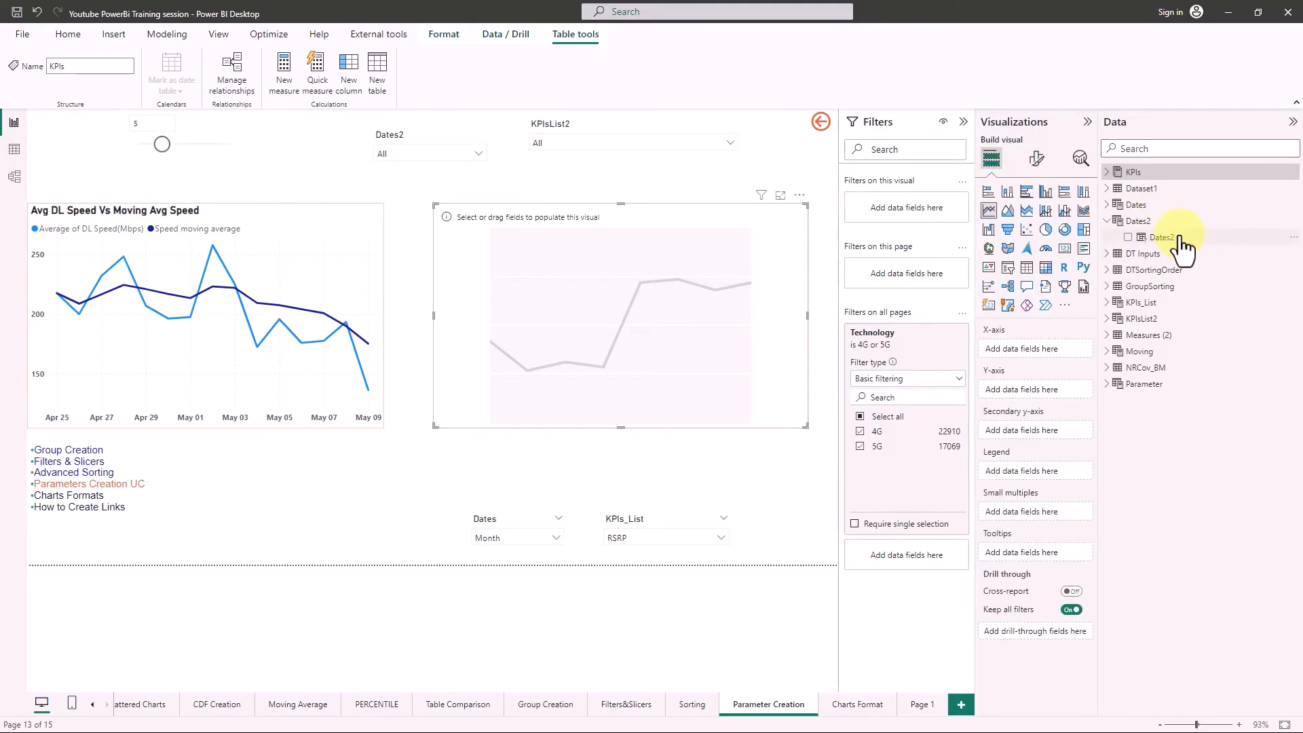
drag(1180, 238, 1029, 344)
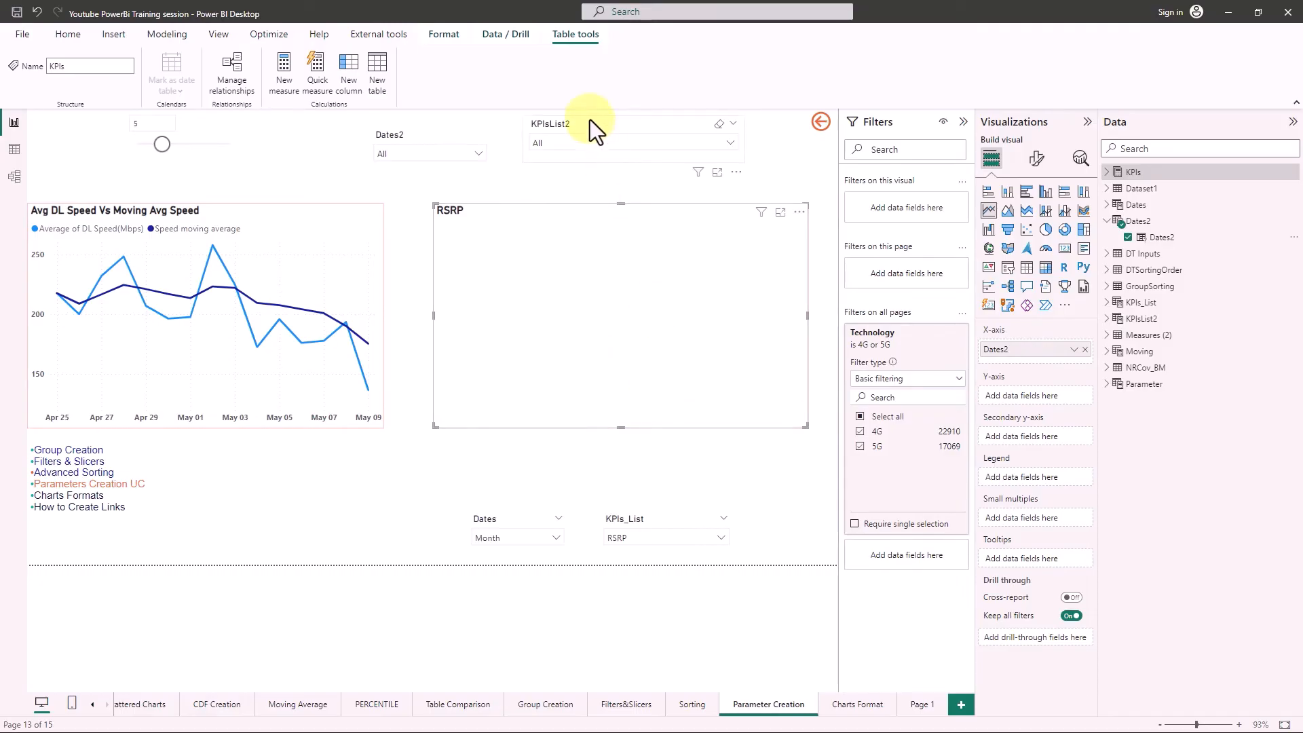
Display the KPIsList2 parameter's formula and put the KPIsList2 field on the line chart's Y-axis.
click(1142, 321)
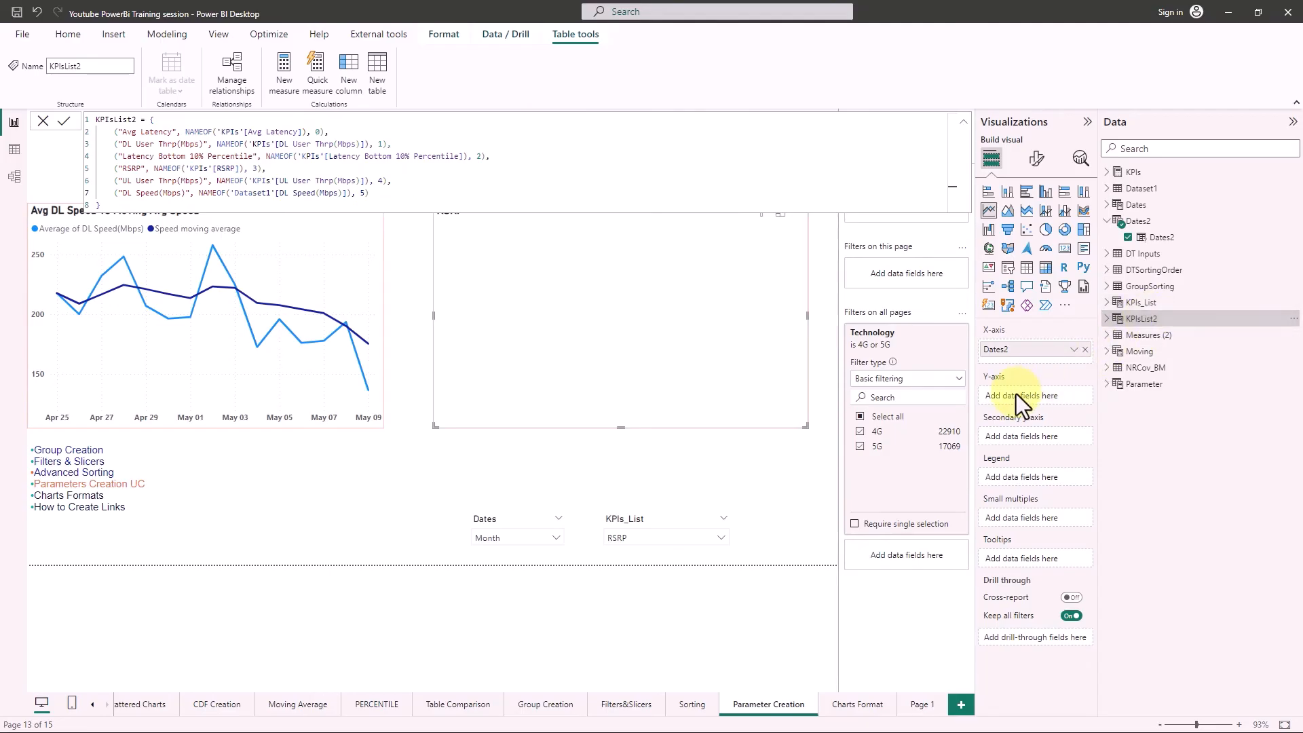
click(1108, 319)
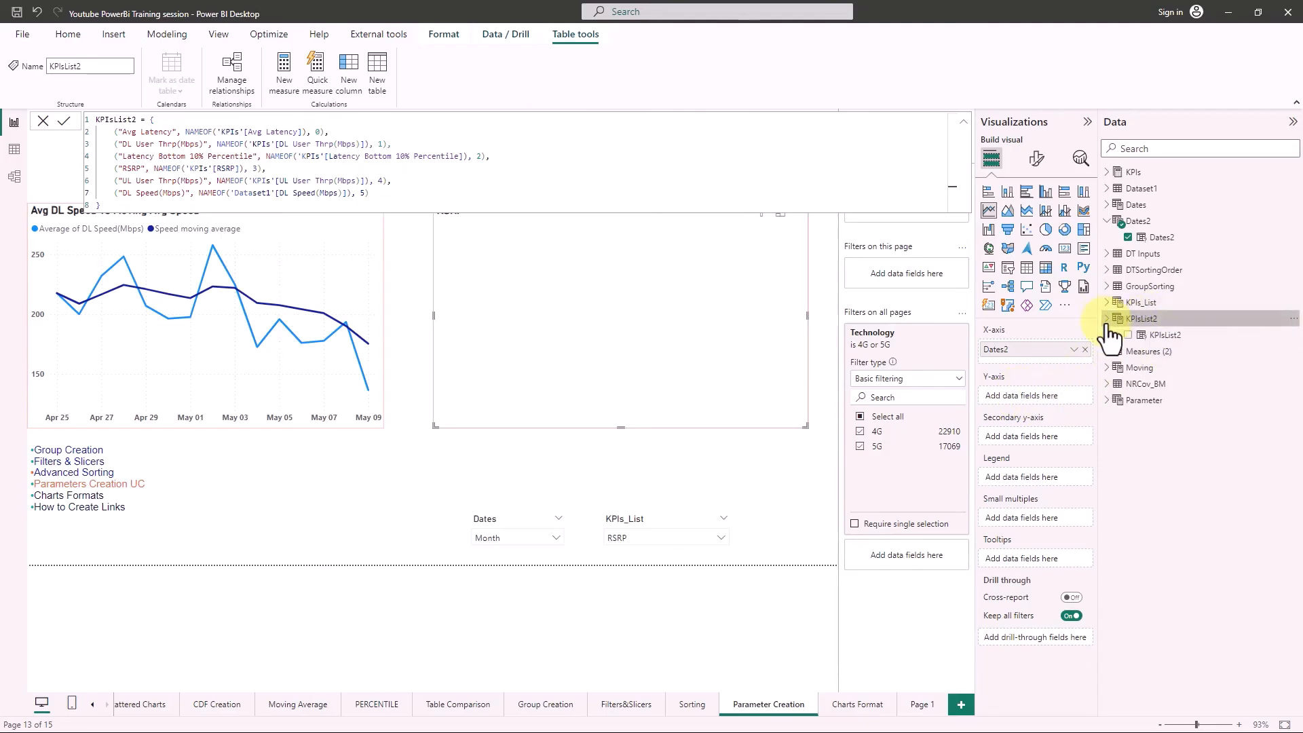
drag(1117, 337, 1035, 396)
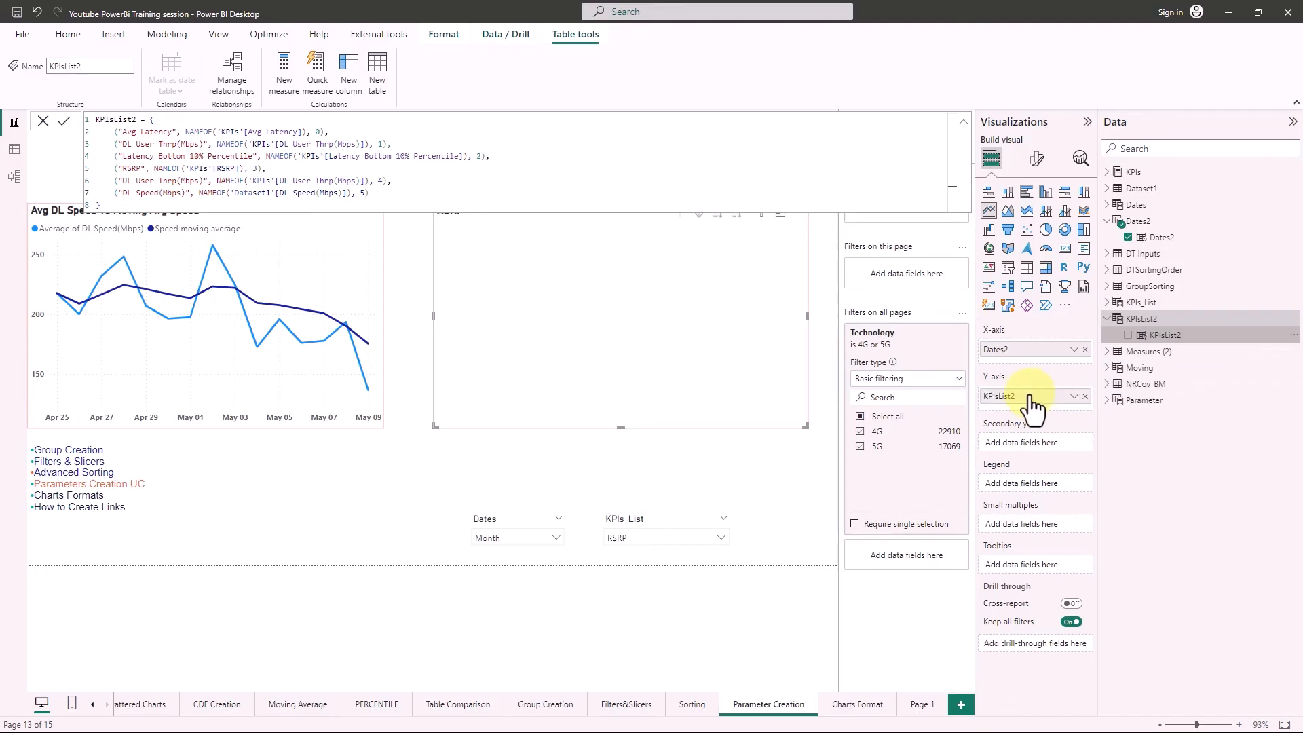
click(1139, 174)
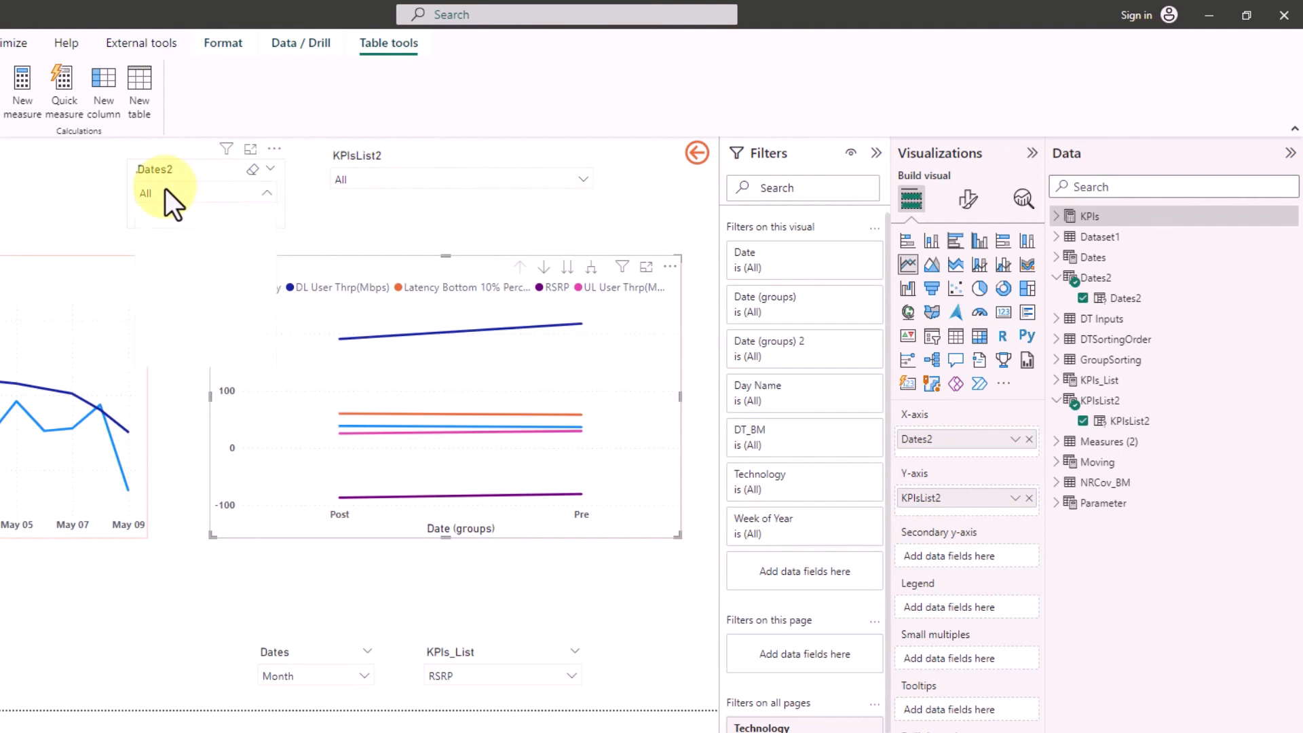
Try Date (groups) and Date (groups) 2 in the Dates2 slicer and leave it set to Date.
click(198, 194)
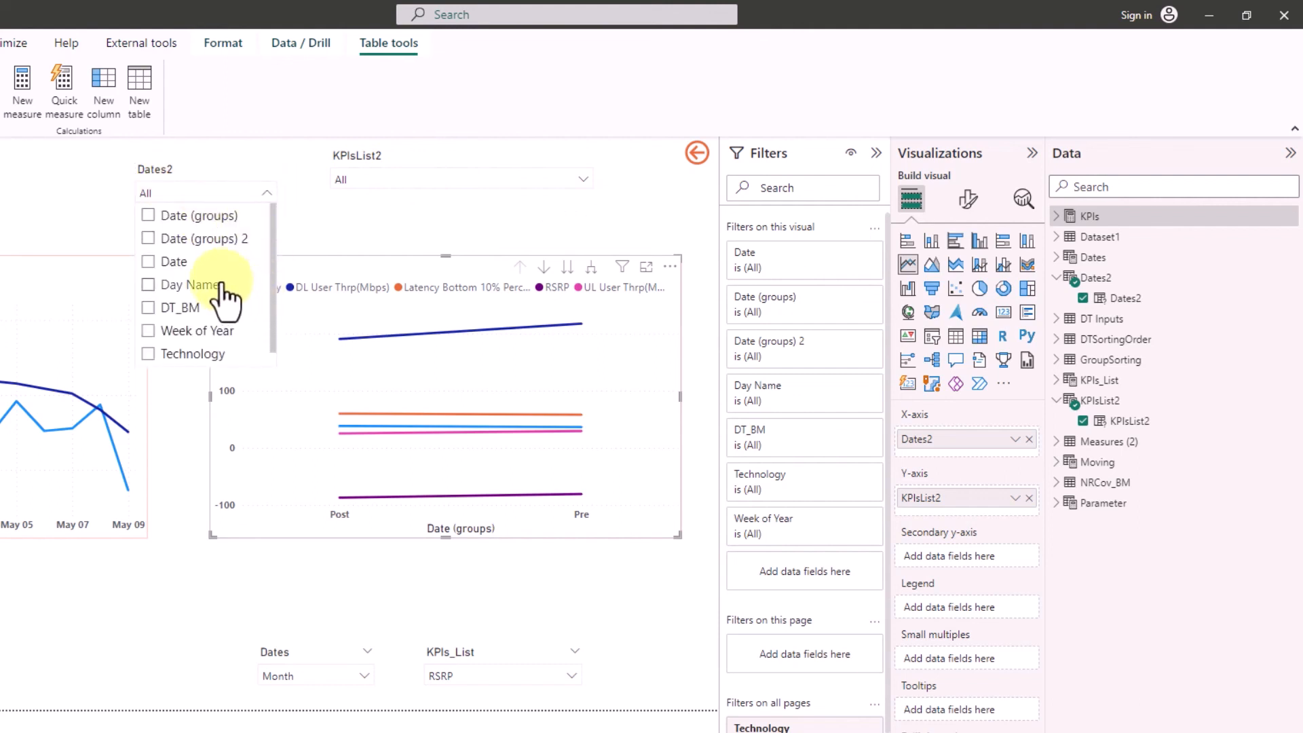
click(149, 216)
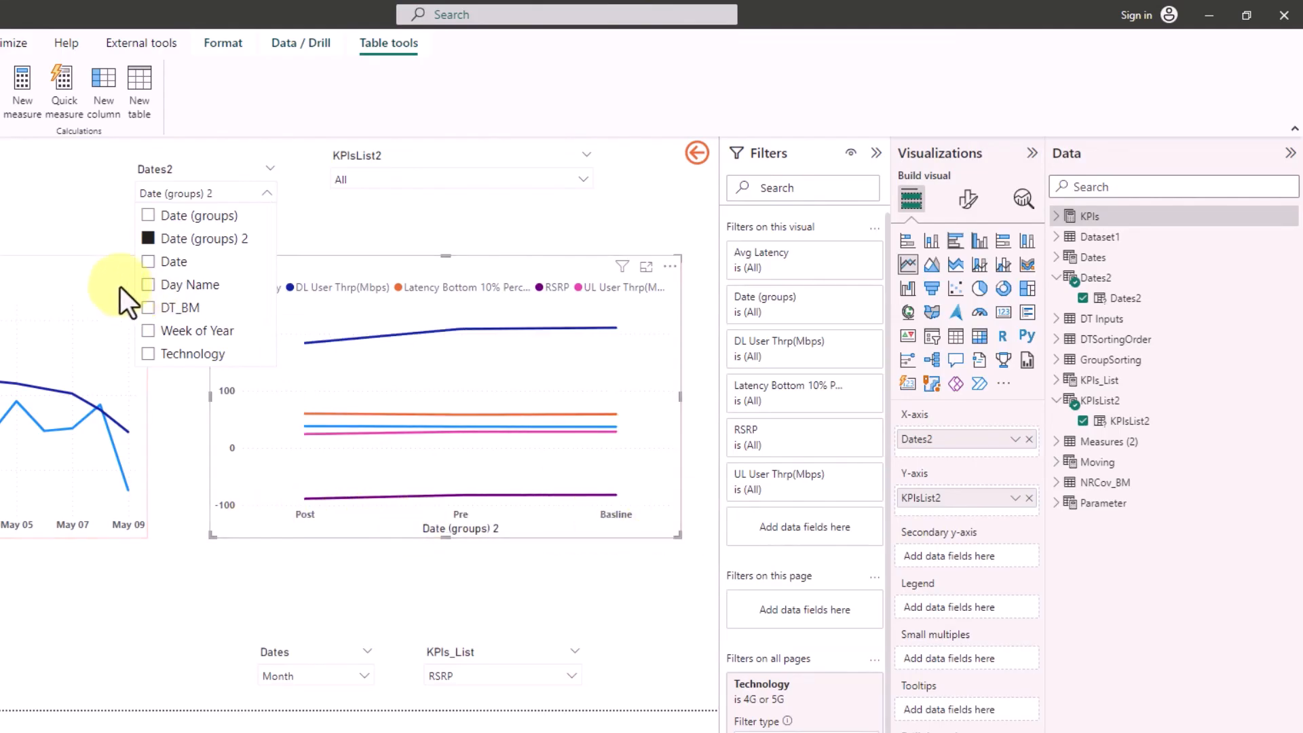
click(148, 262)
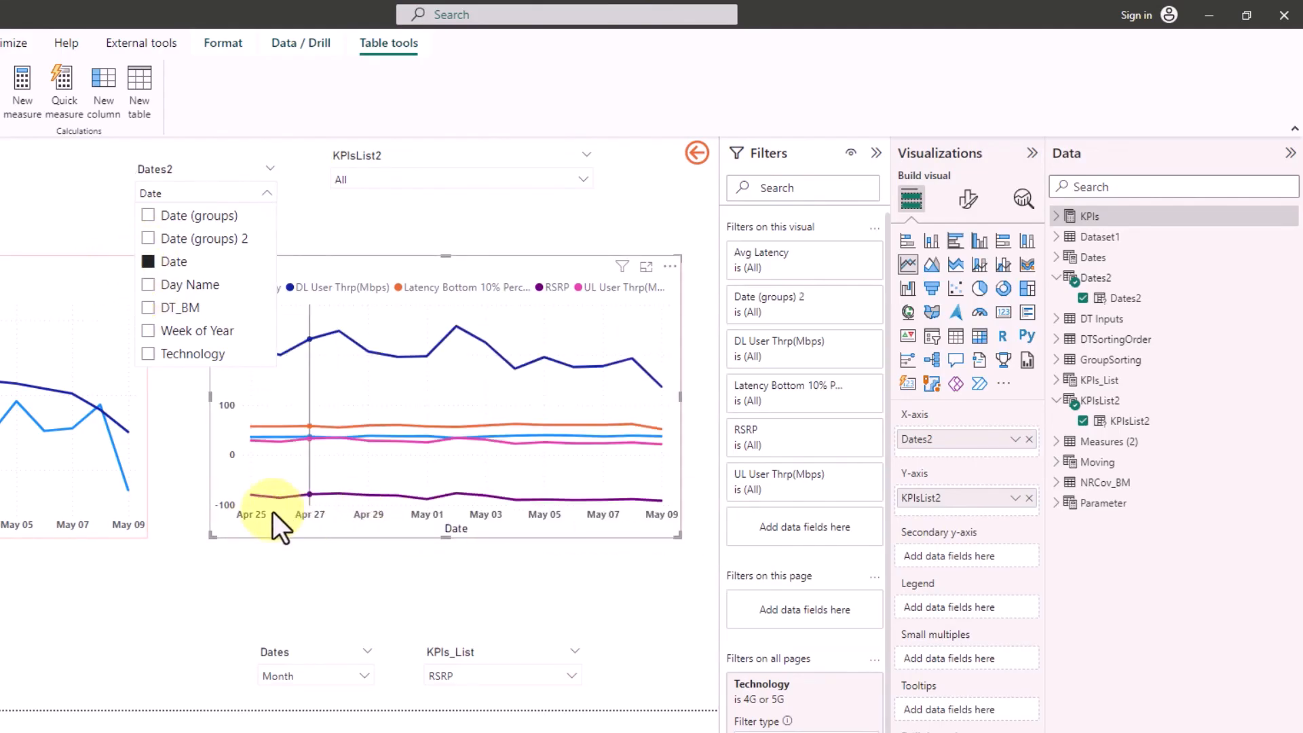
click(361, 262)
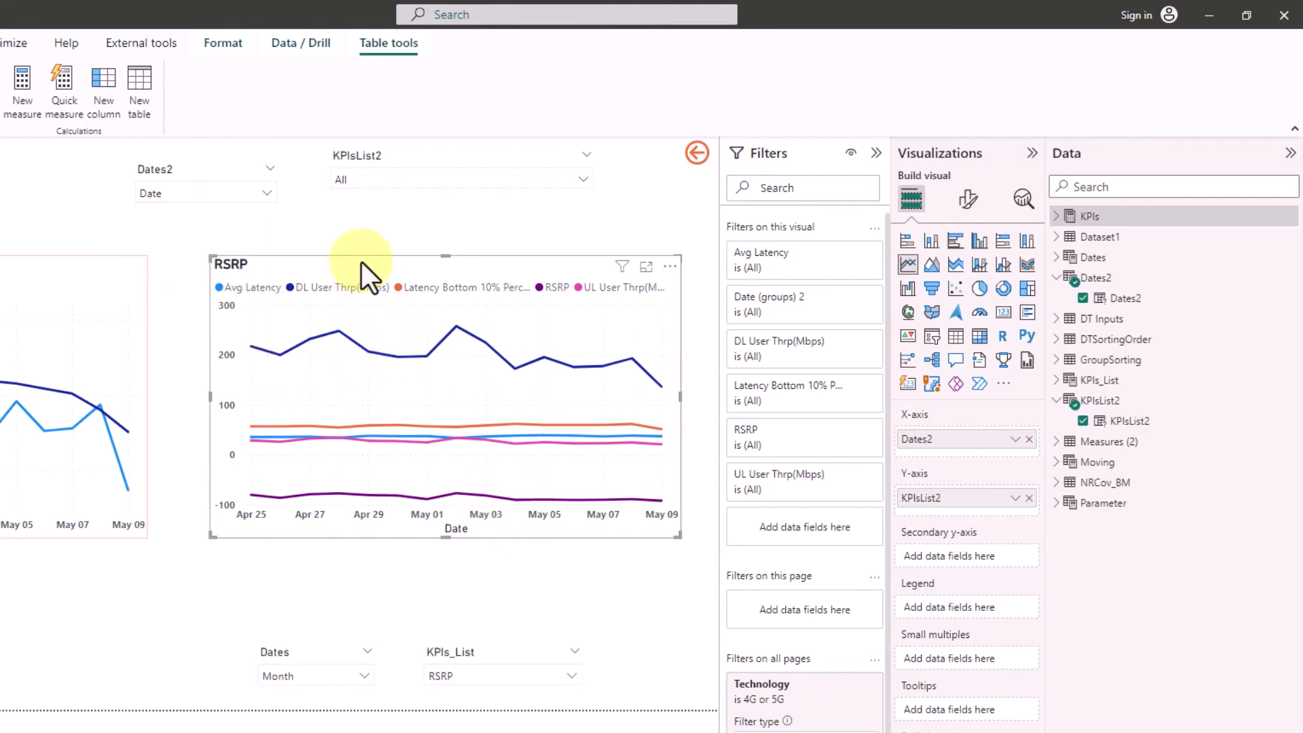
Try Avg Latency and Latency Bottom 10% Percentile in the KPIsList2 slicer and leave it set to UL User Thrp(Mbps).
click(428, 172)
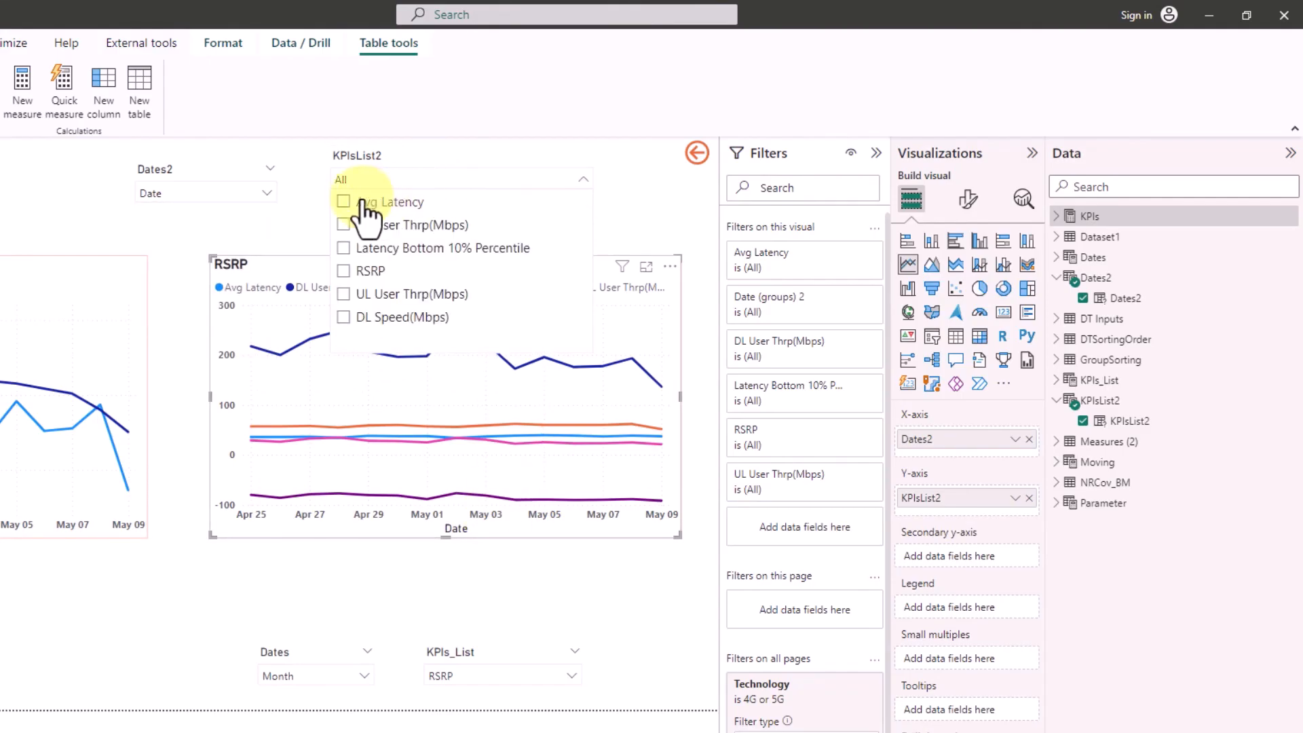
click(344, 202)
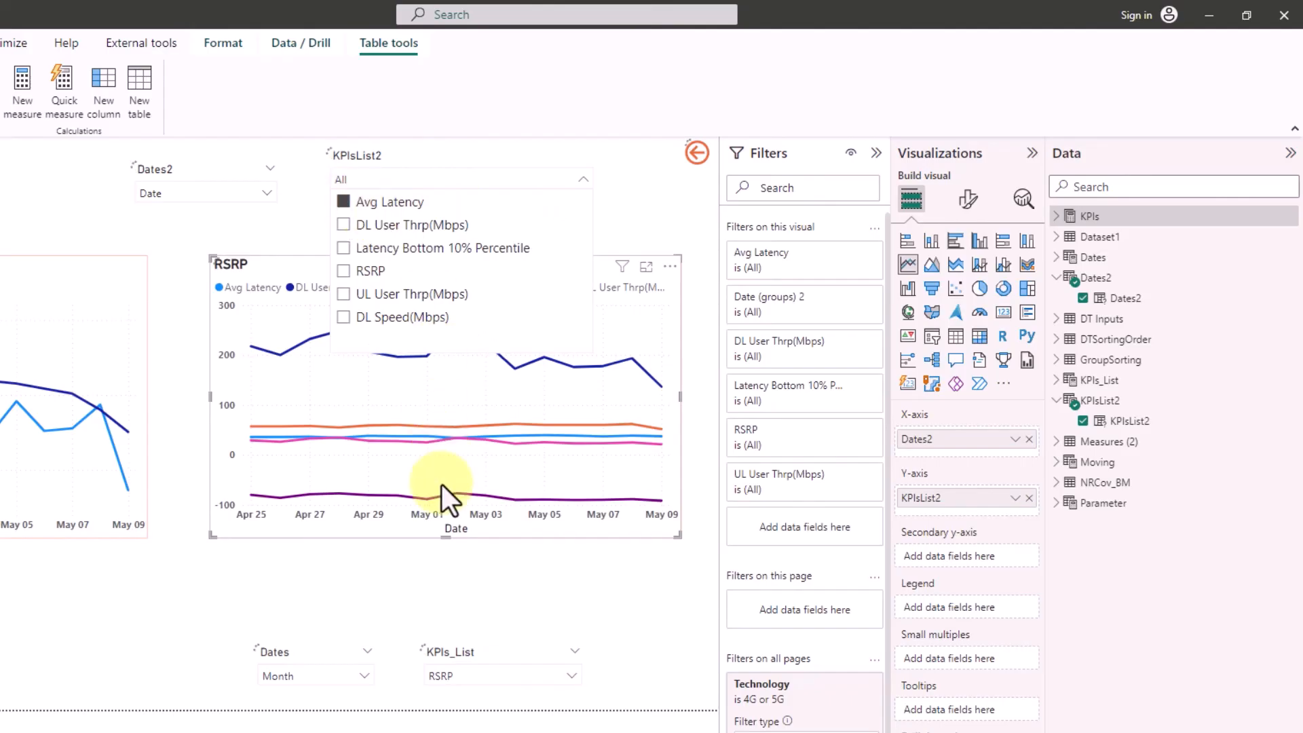
click(280, 274)
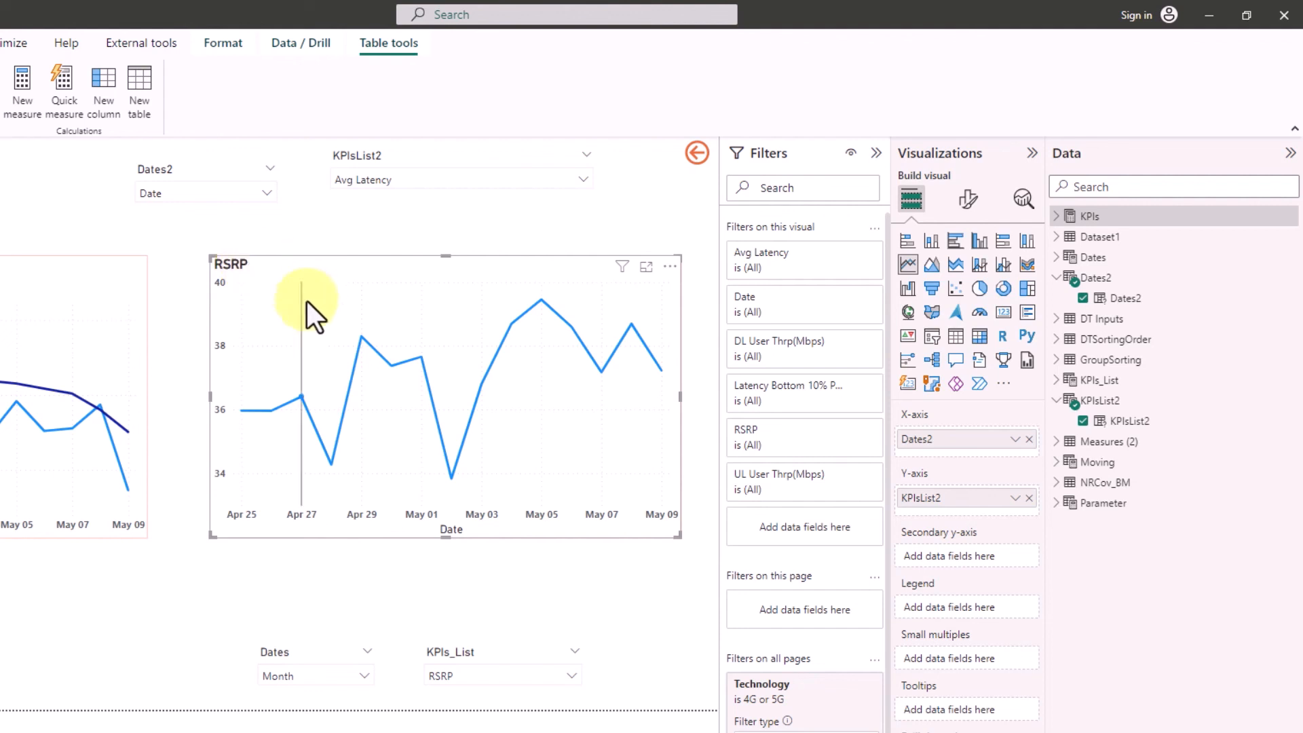
click(411, 178)
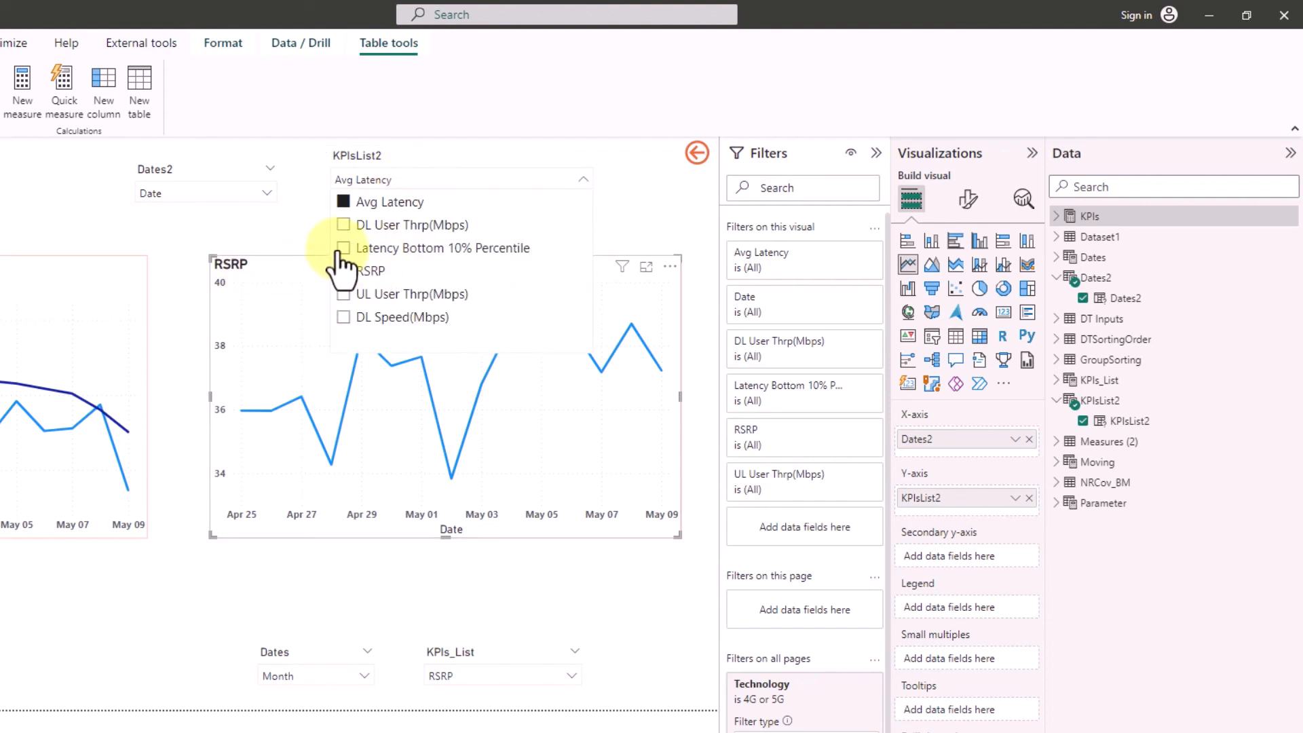
click(342, 249)
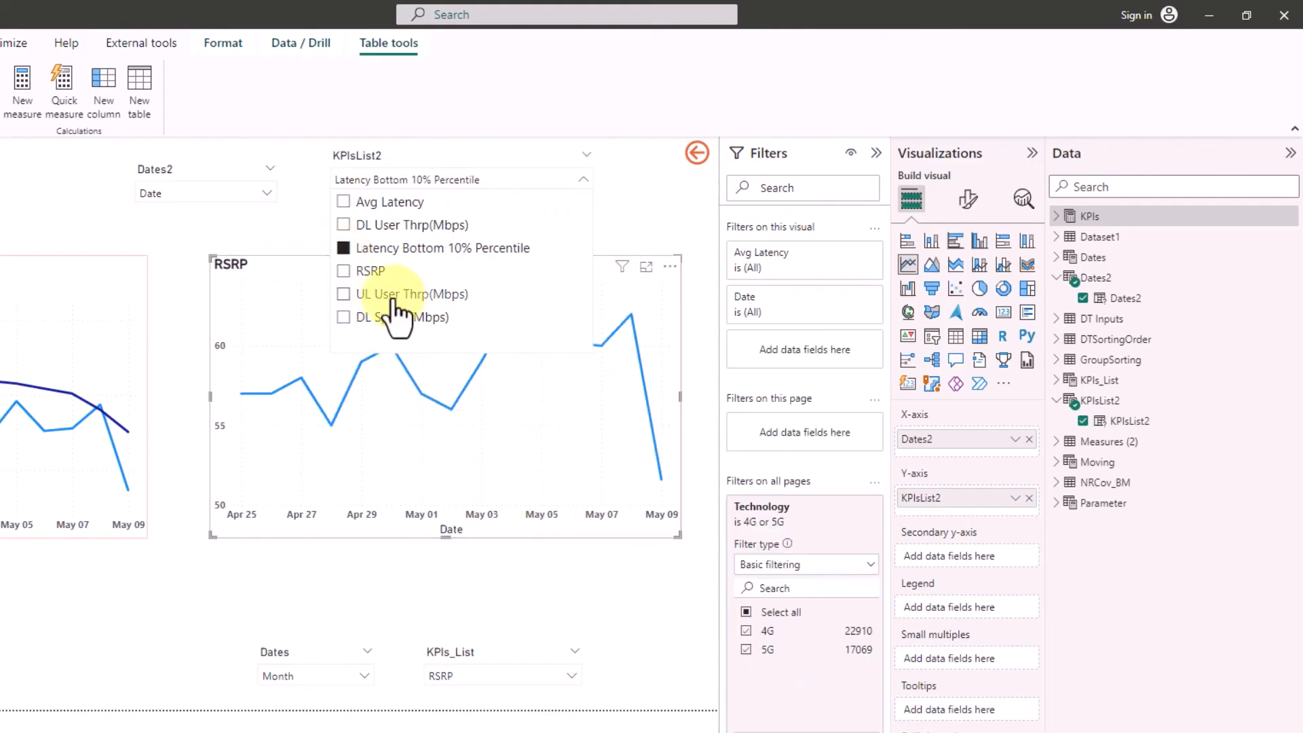
click(343, 294)
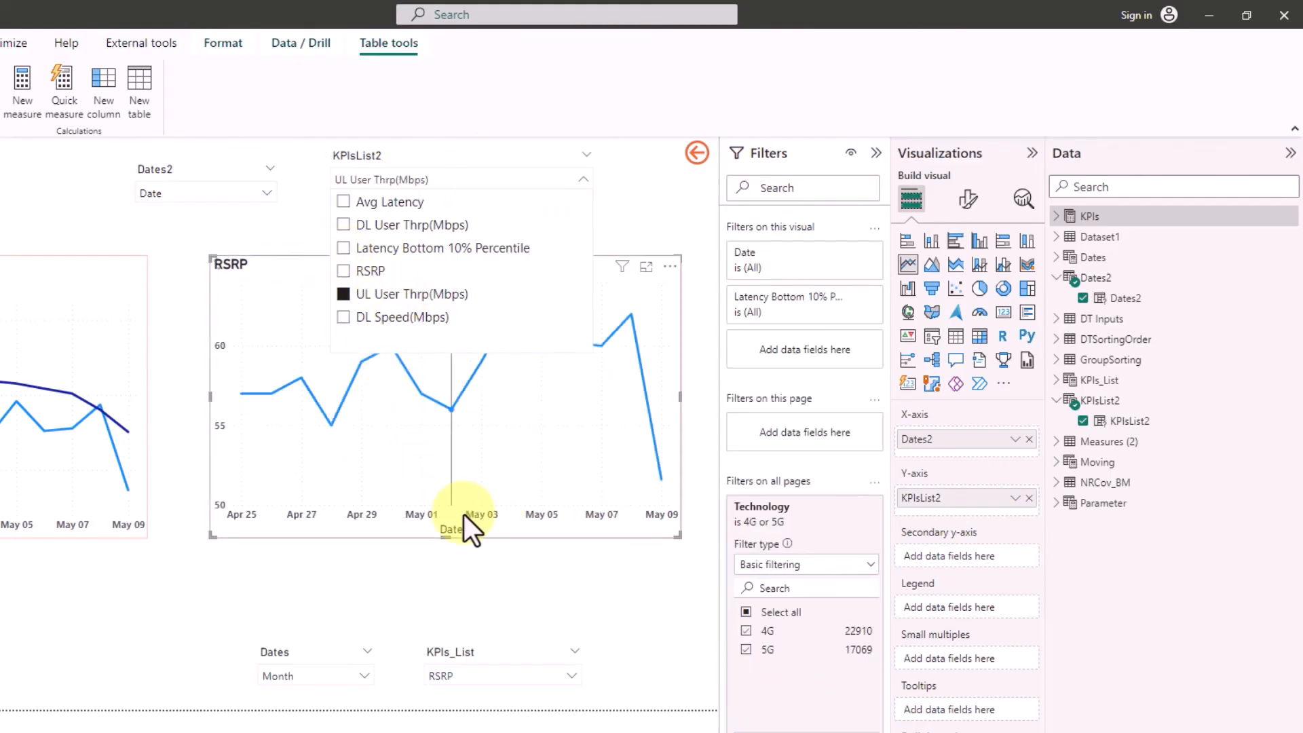
click(270, 275)
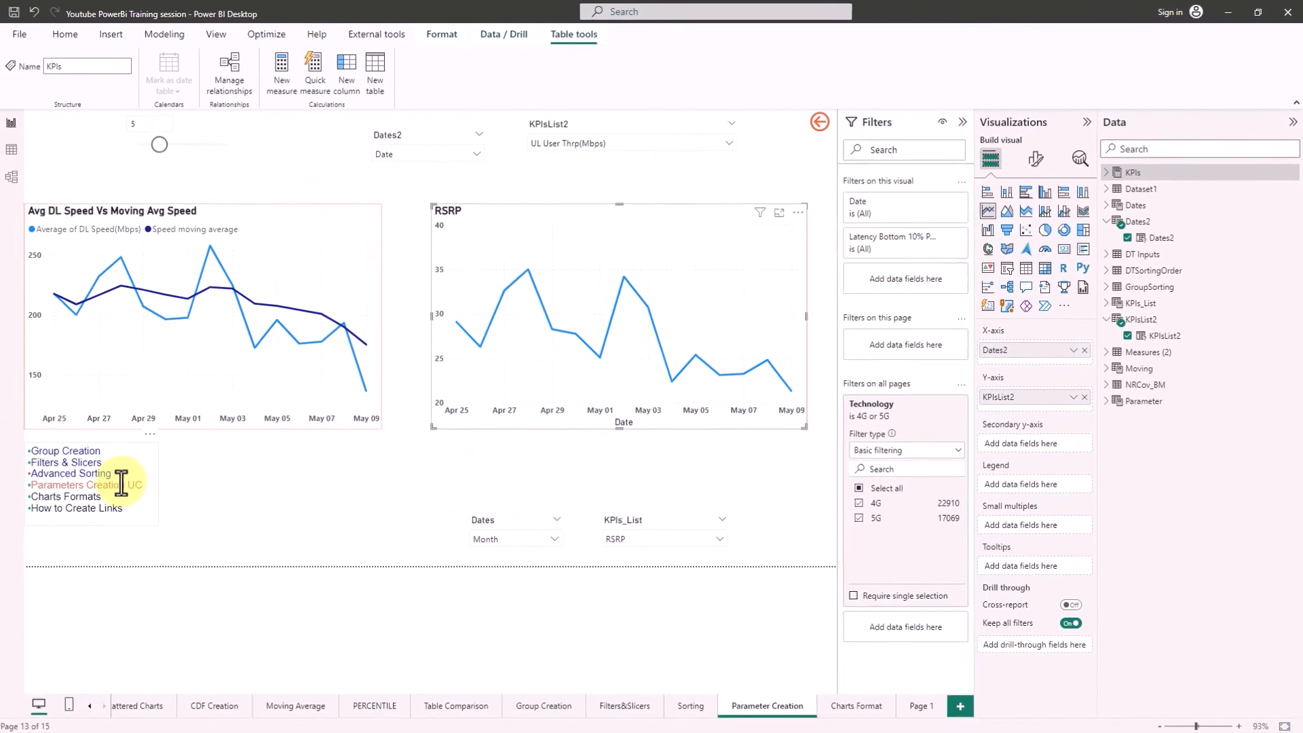